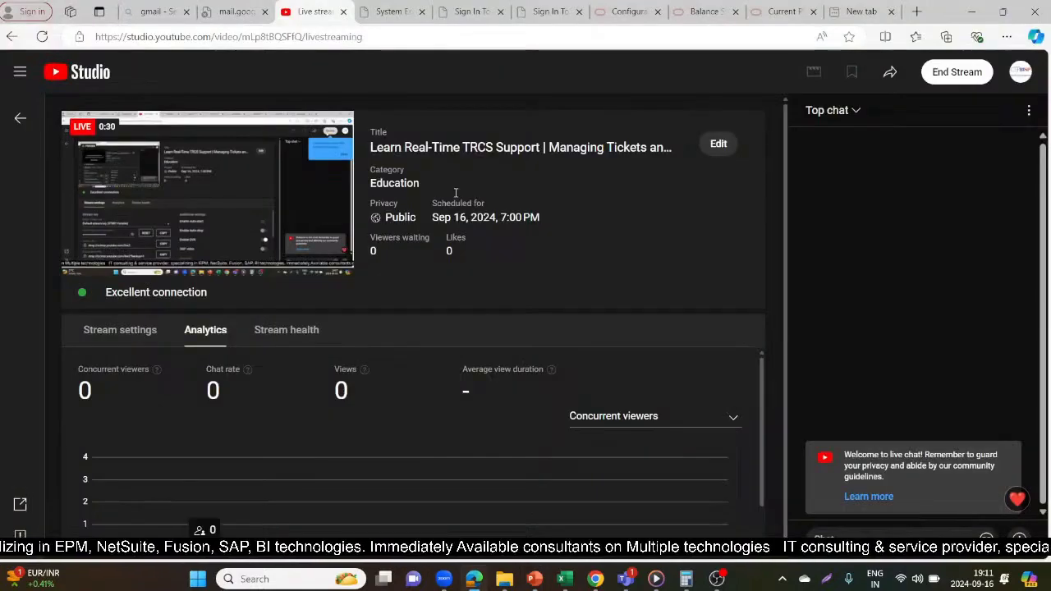
Open the Tax Automation Manage Rules form from the application's Tax Reporting configuration in the EPM Cloud browser tab
click(626, 10)
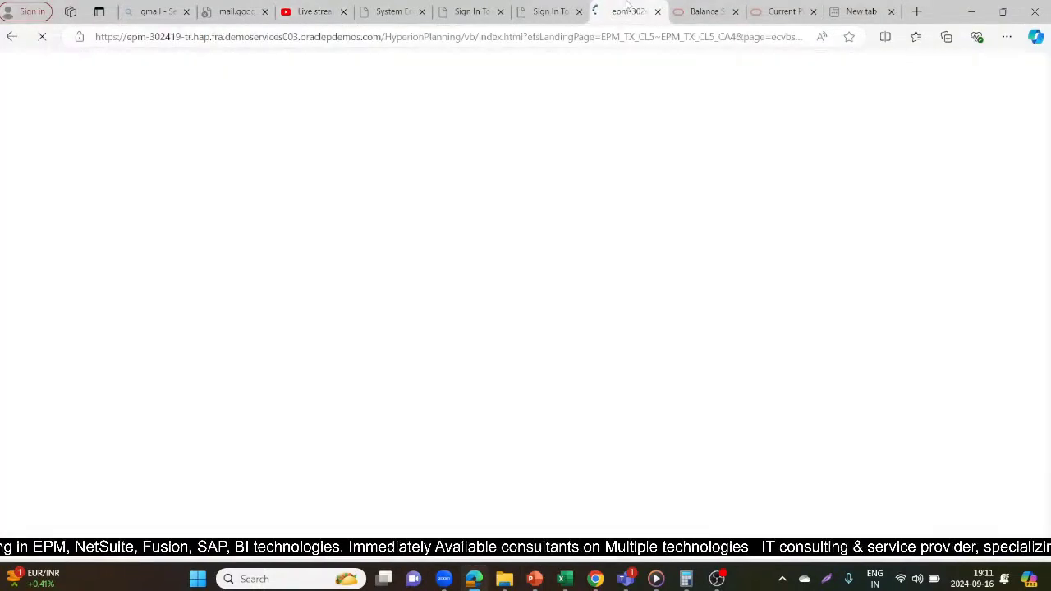
key(alt+Tab)
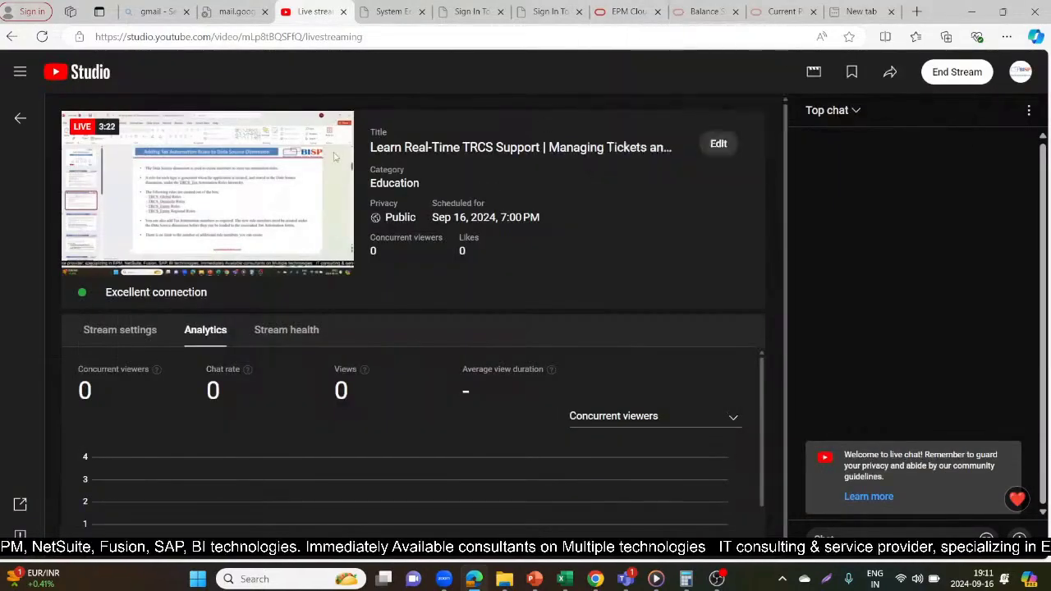
key(alt+Tab)
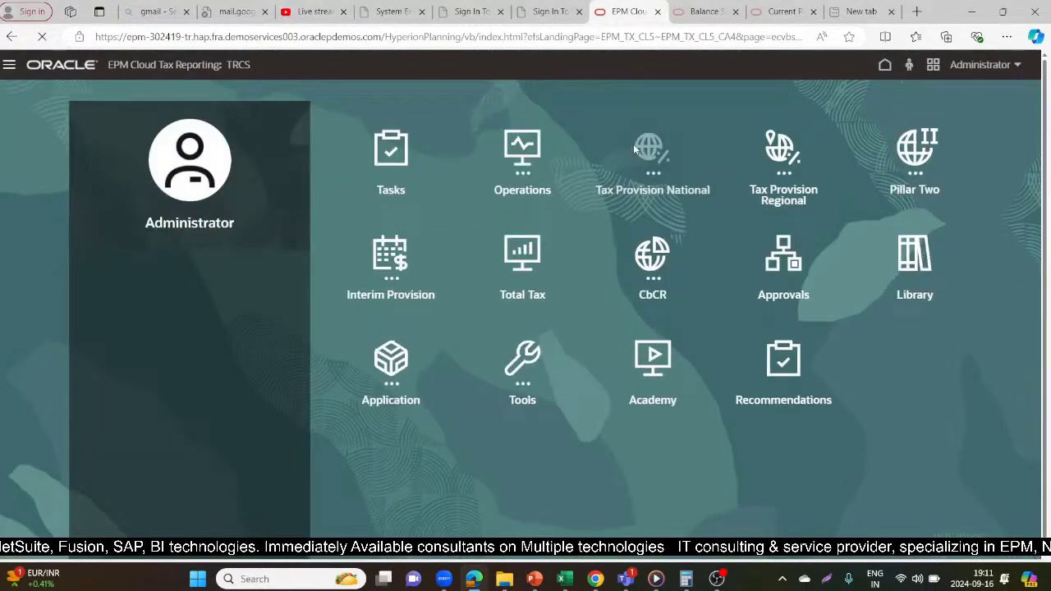
click(386, 365)
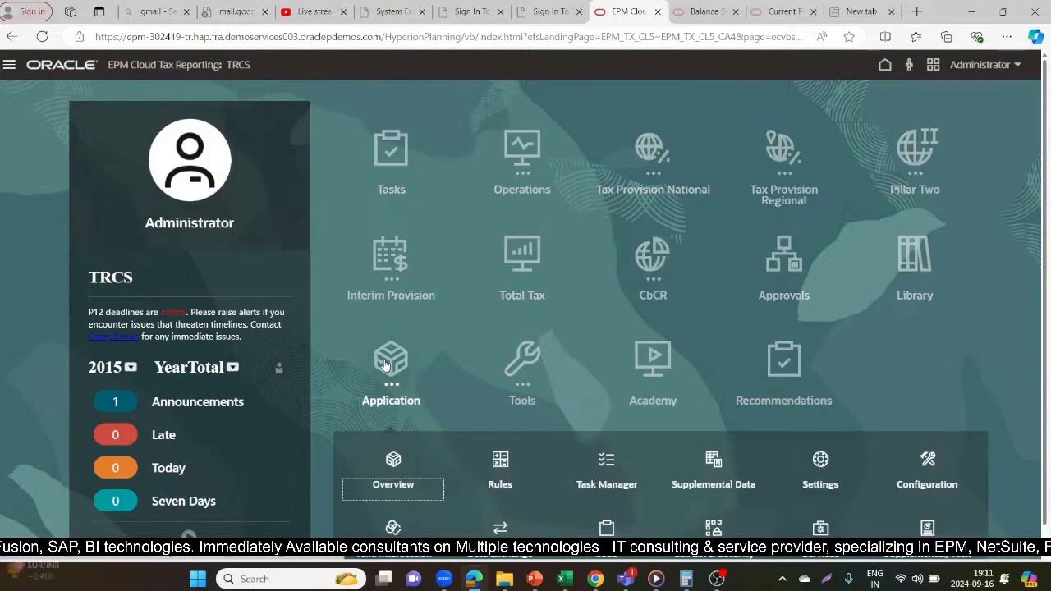
click(928, 467)
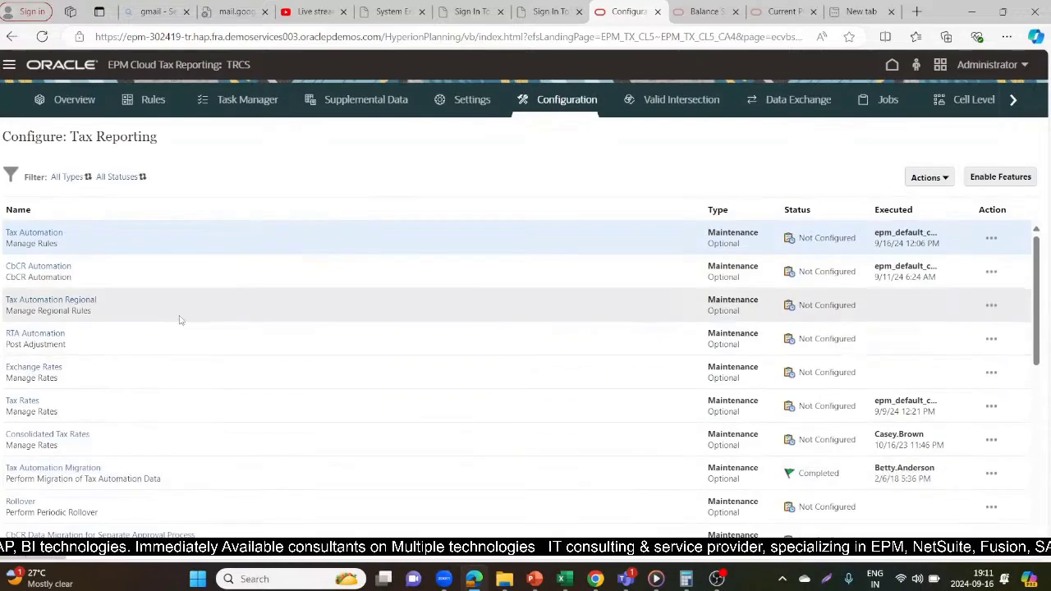
click(29, 236)
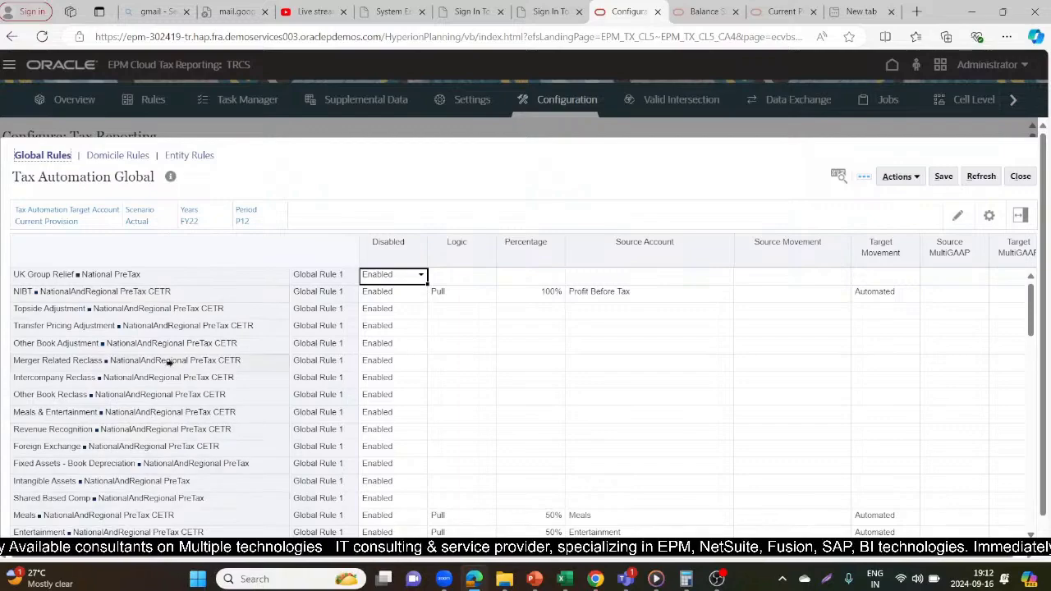
Examine the Logic, Percentage, Source Account, Source Movement, Target Movement, Source MultiGAAP and Target MultiGAAP columns of the Tax Automation Global rules
click(145, 327)
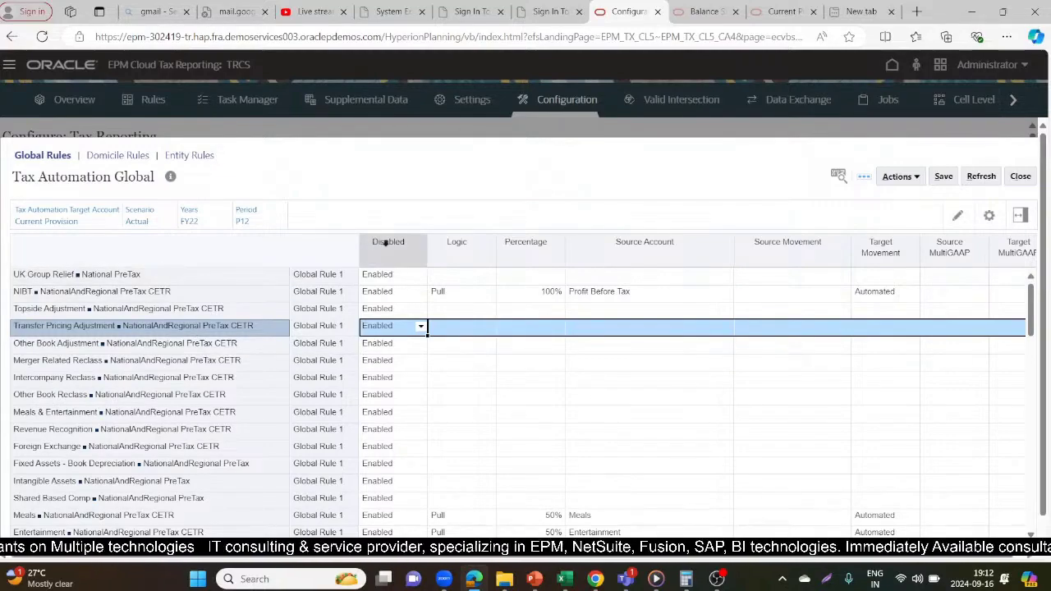
click(469, 251)
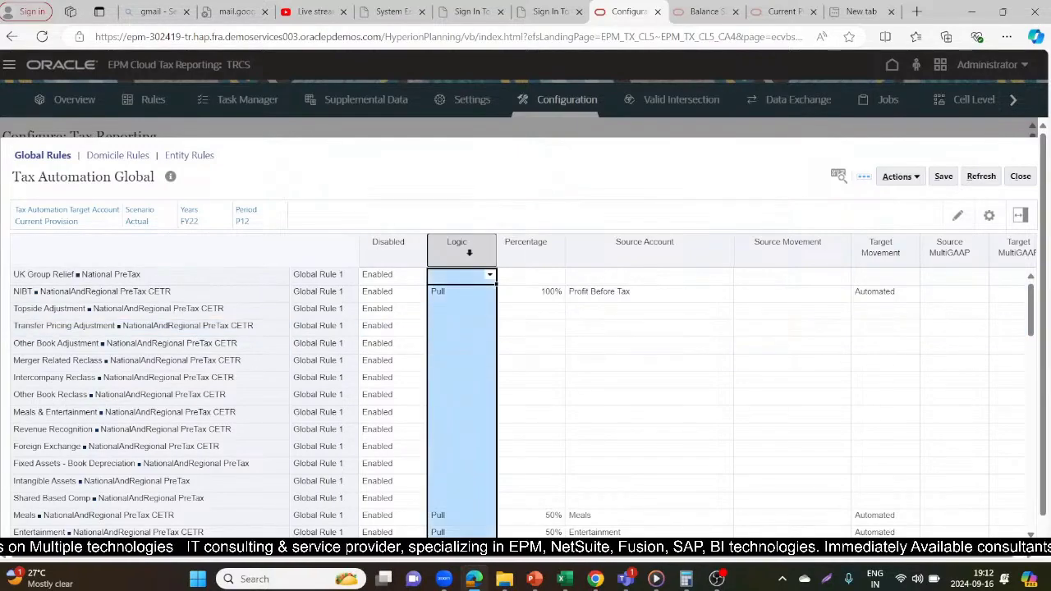
click(541, 244)
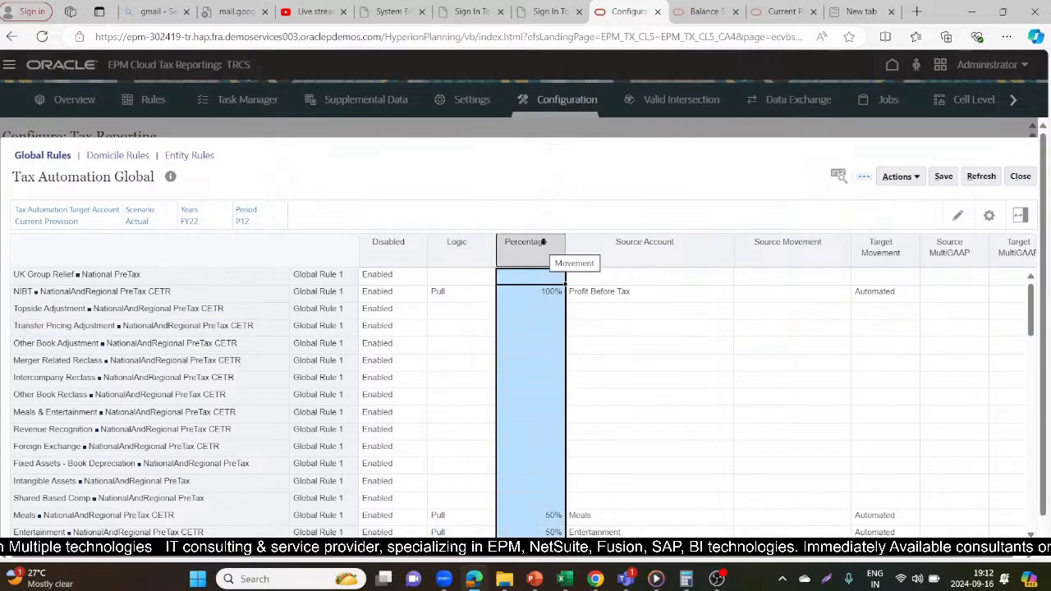
click(649, 242)
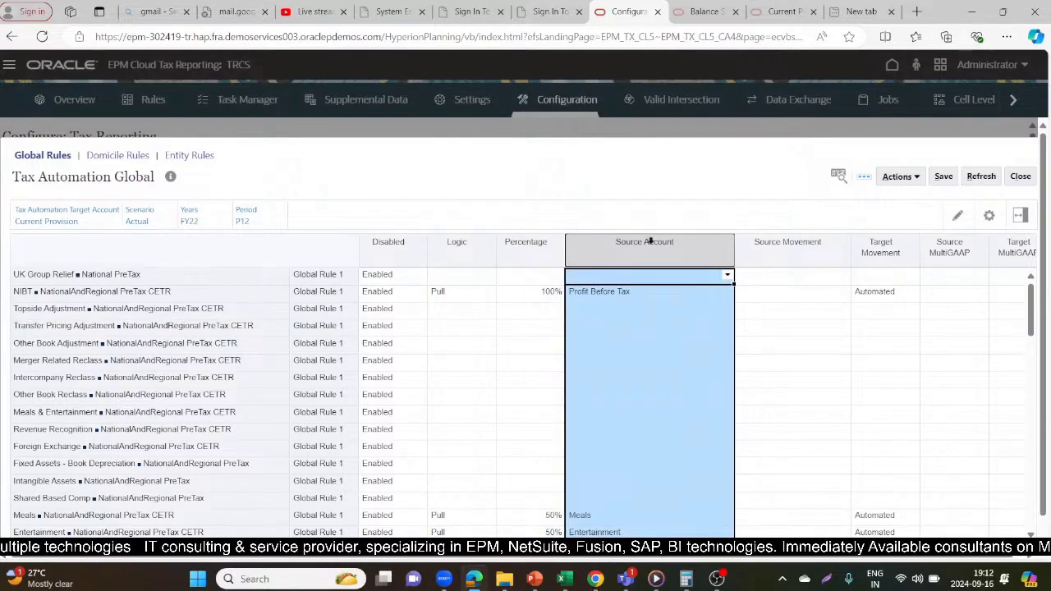
click(542, 251)
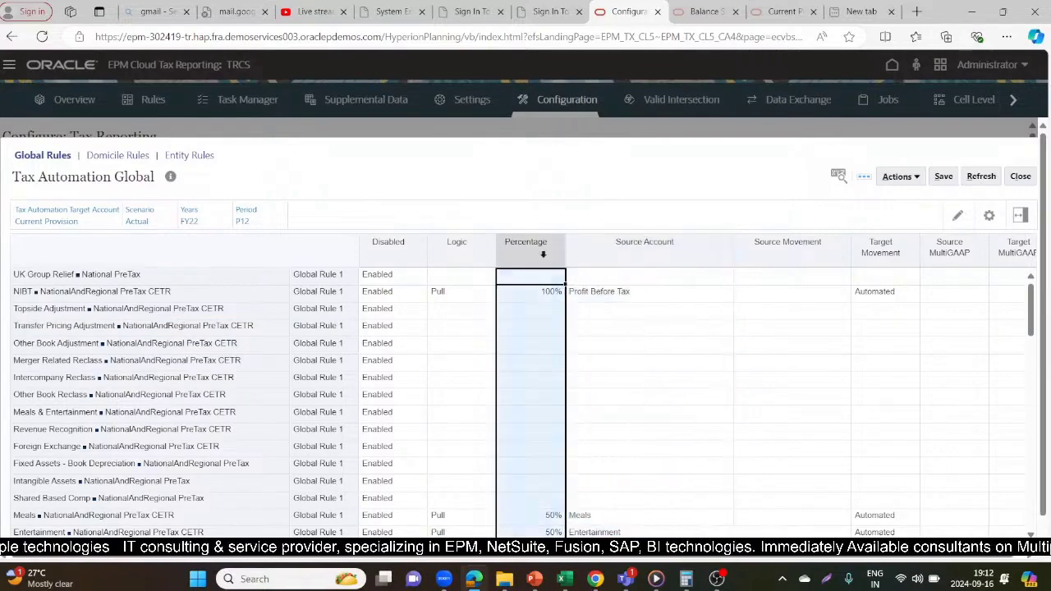
click(453, 243)
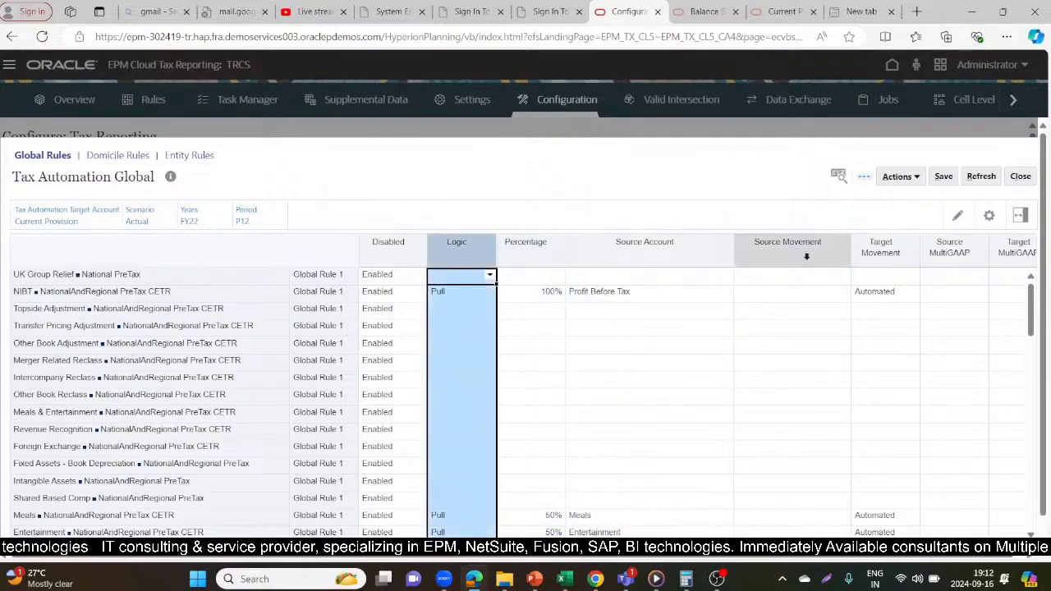
click(807, 256)
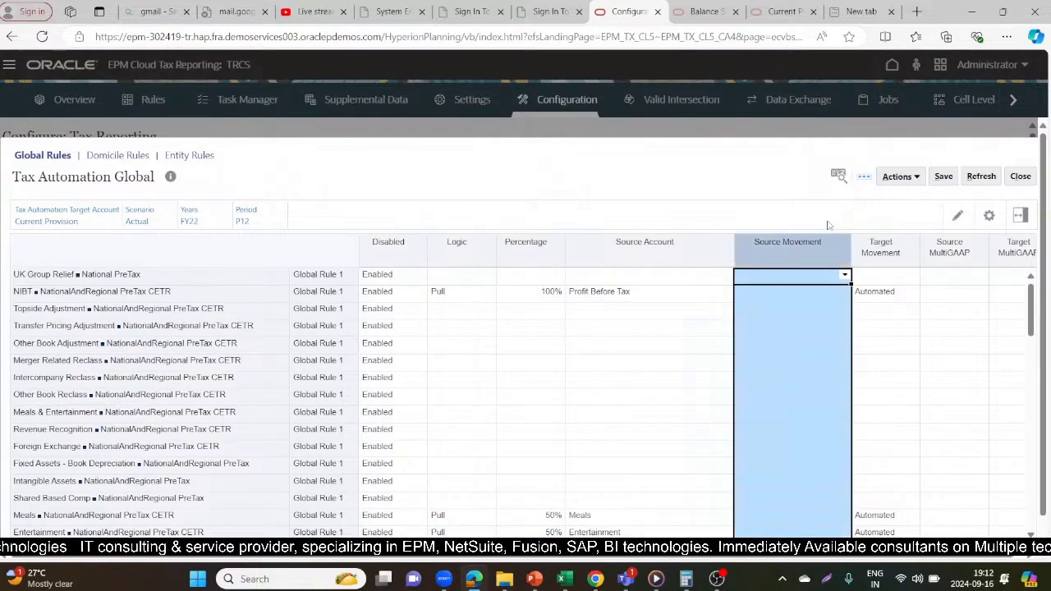
click(884, 246)
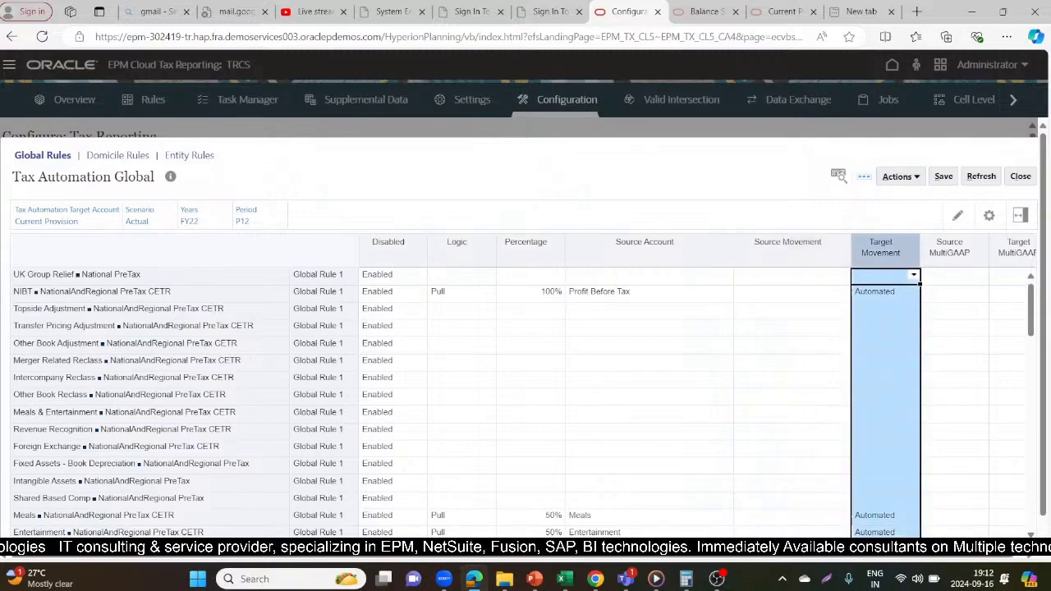
click(949, 246)
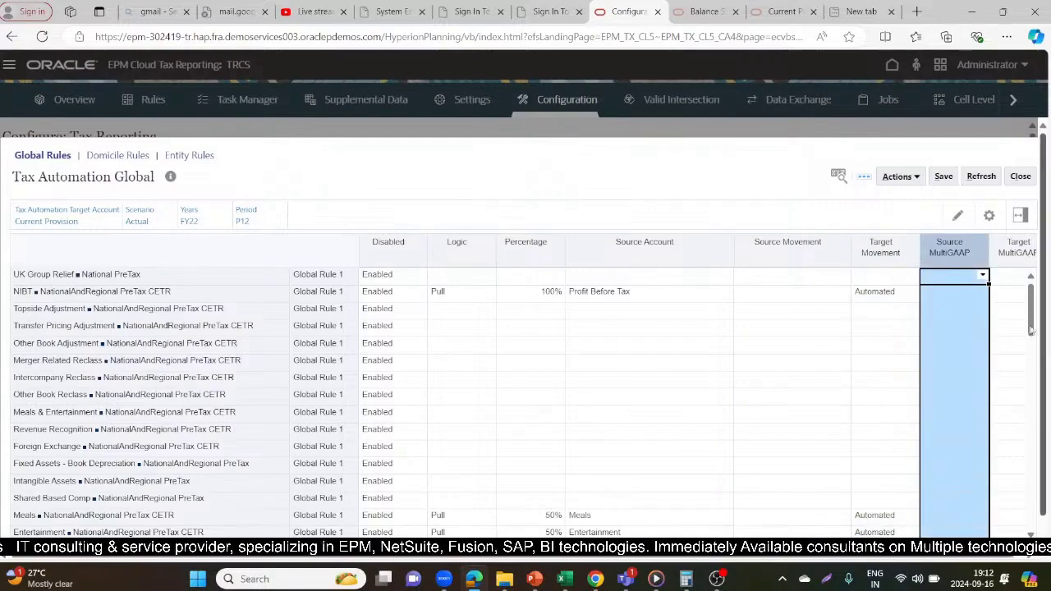
click(1017, 250)
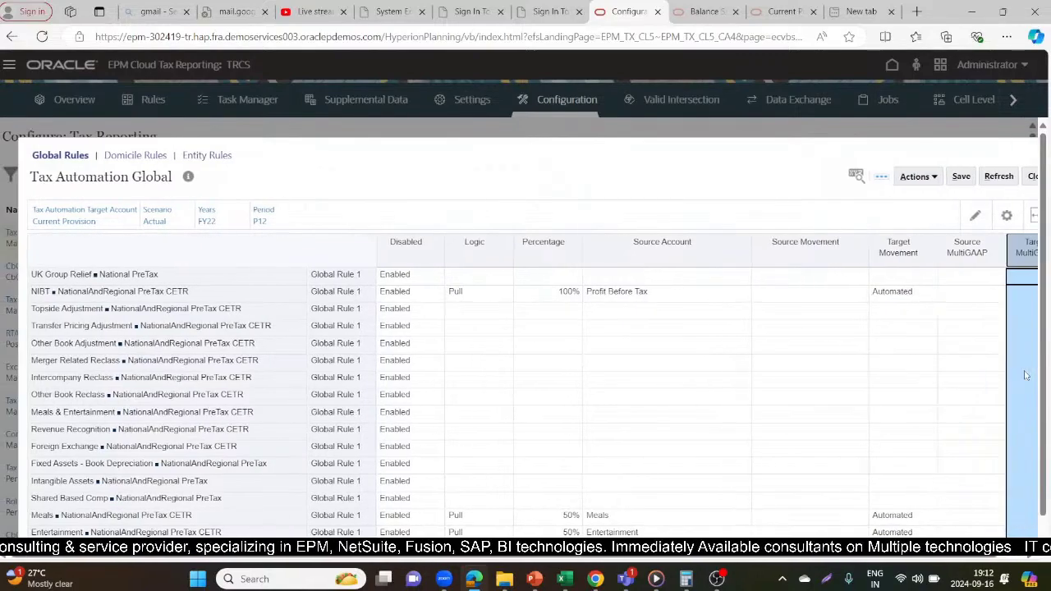
Look through the global rule columns from Source Movement to Source Data Source, ending in the Topside Adjustment row
click(817, 242)
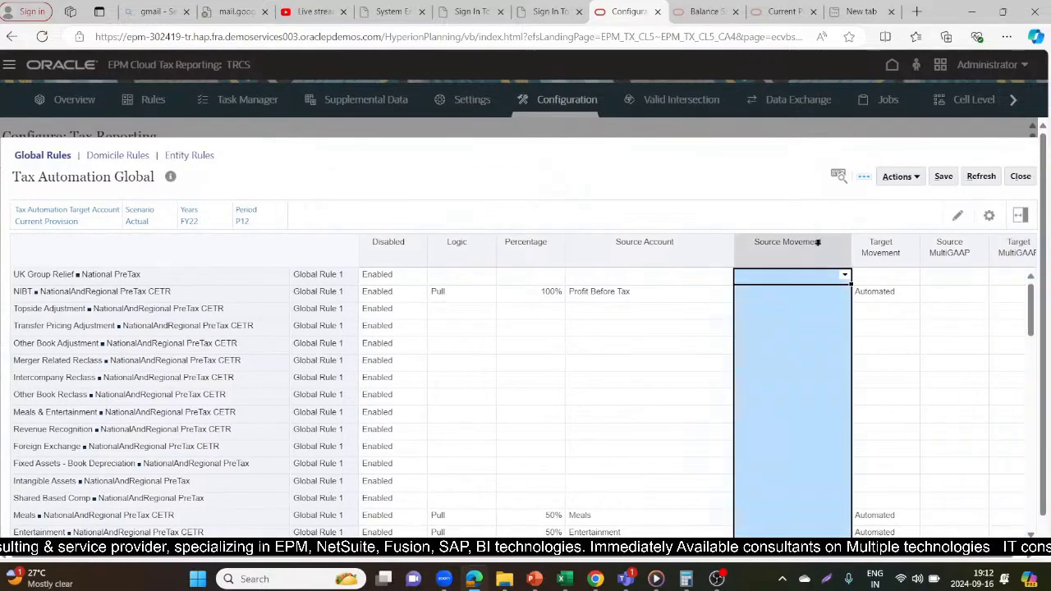
key(Right)
key(Right)
key(Right)
key(Right)
key(Right)
key(Right)
key(Down)
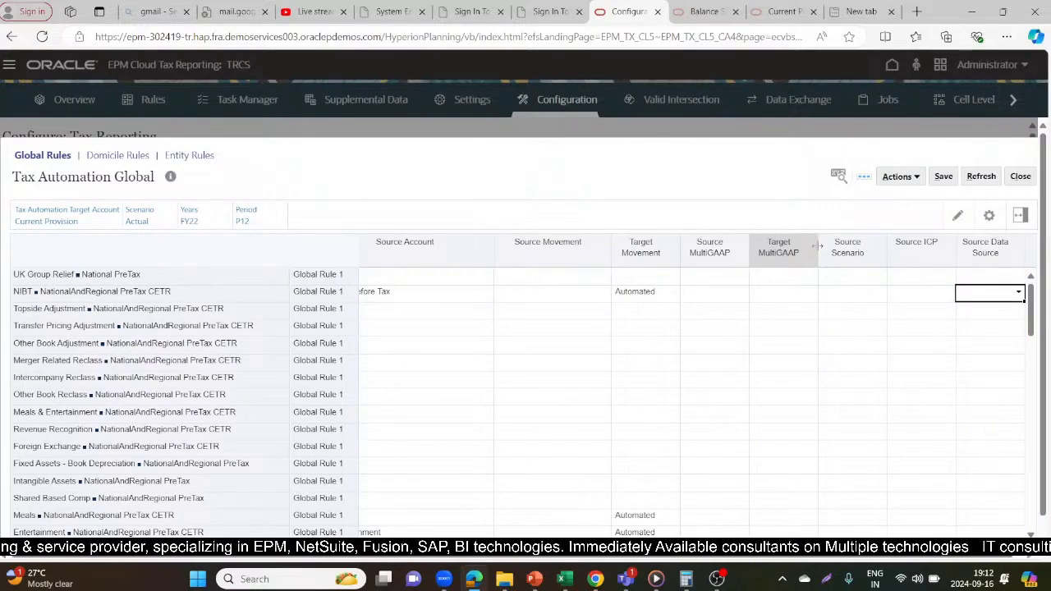
key(Right)
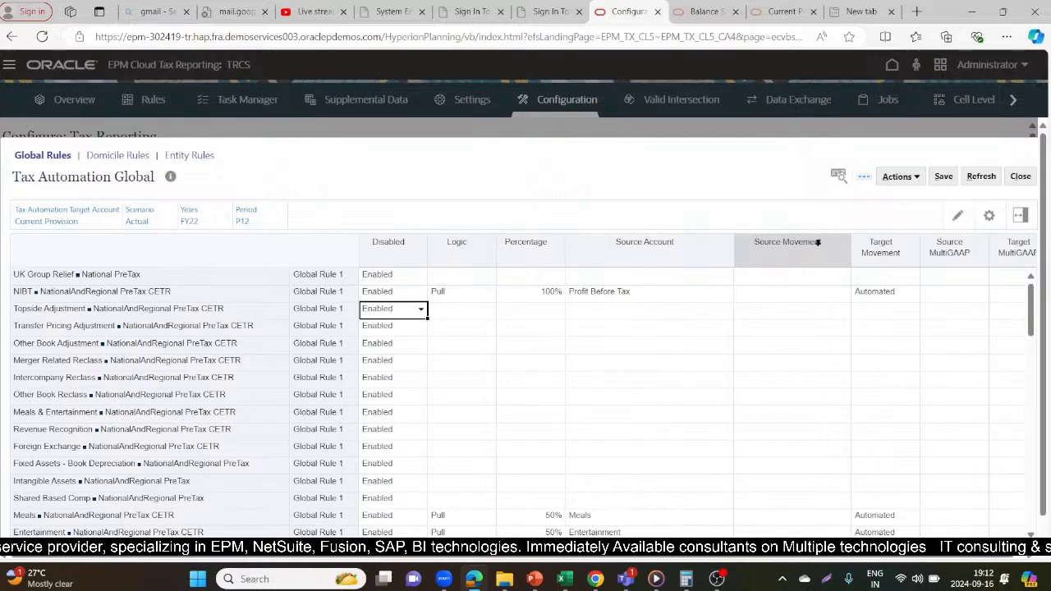
key(Right)
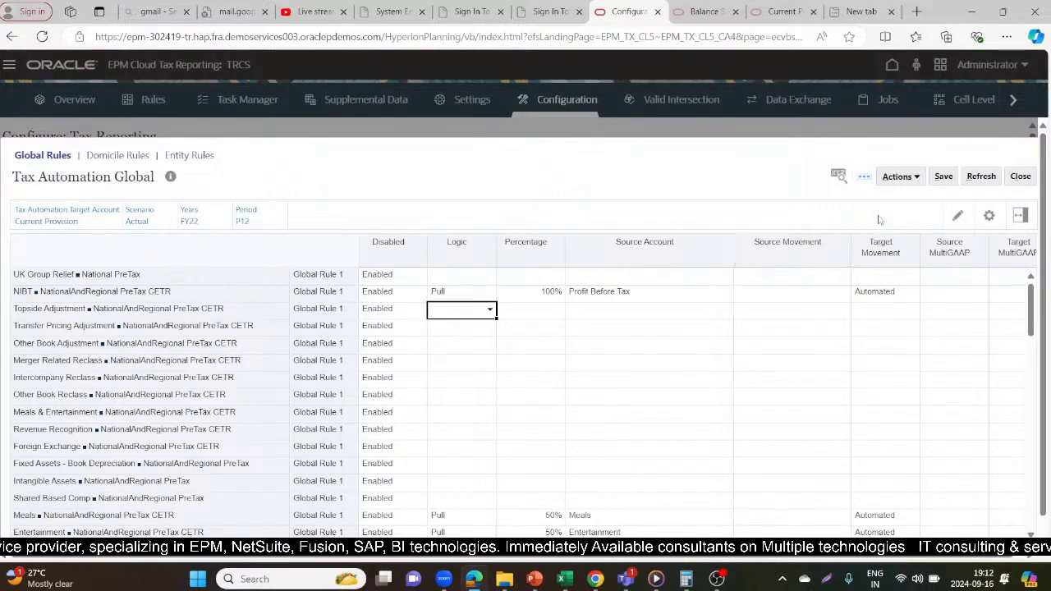
Review the global rule fields from Target Movement through Source ICP and beyond, and go across the NIBT rule's row
click(889, 241)
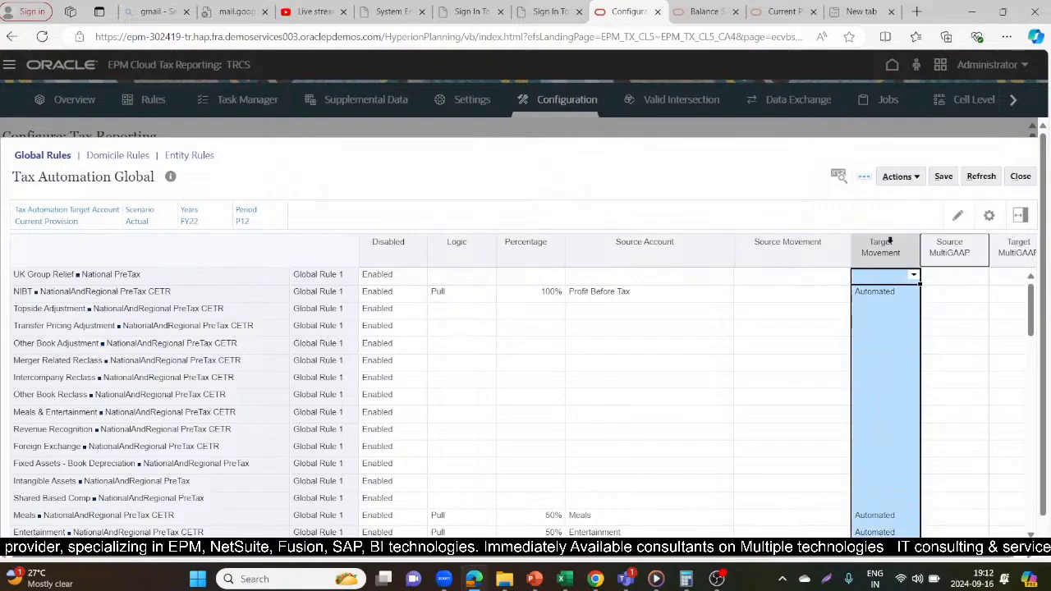
key(Right)
key(Right)
key(Right)
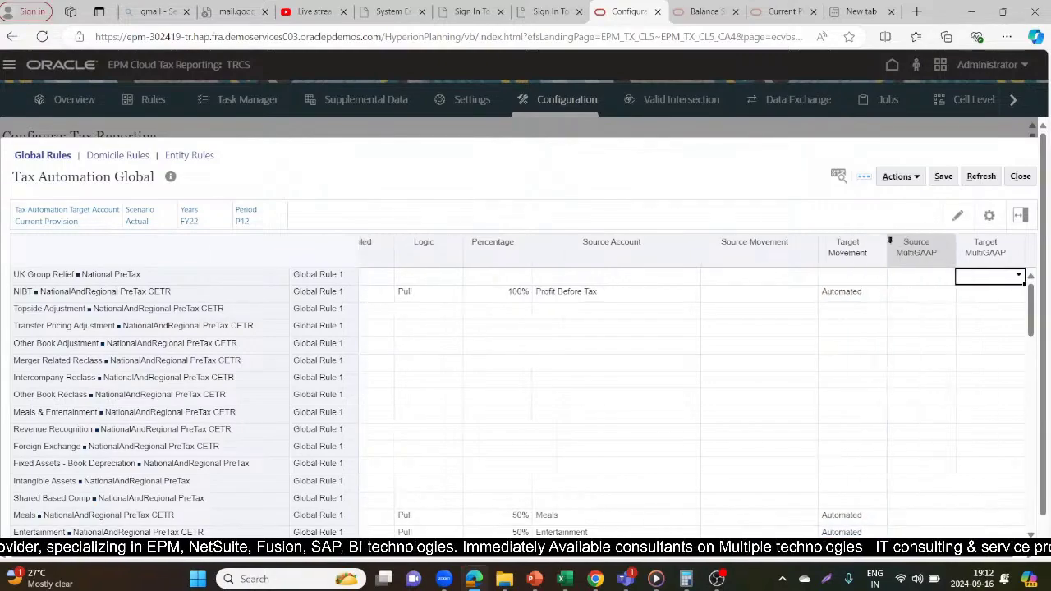
key(Right)
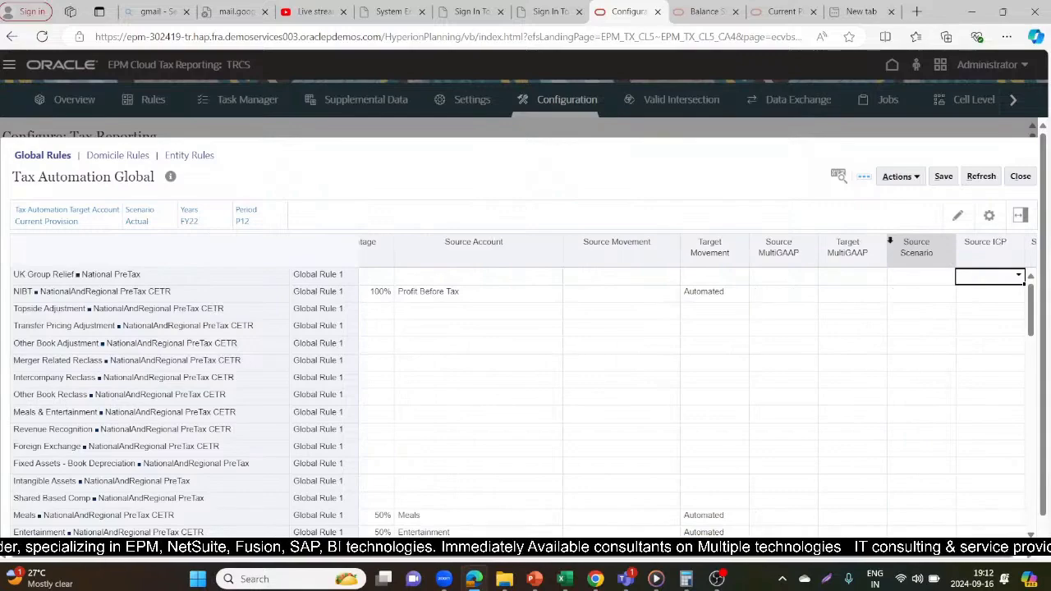
key(Right)
key(Tab)
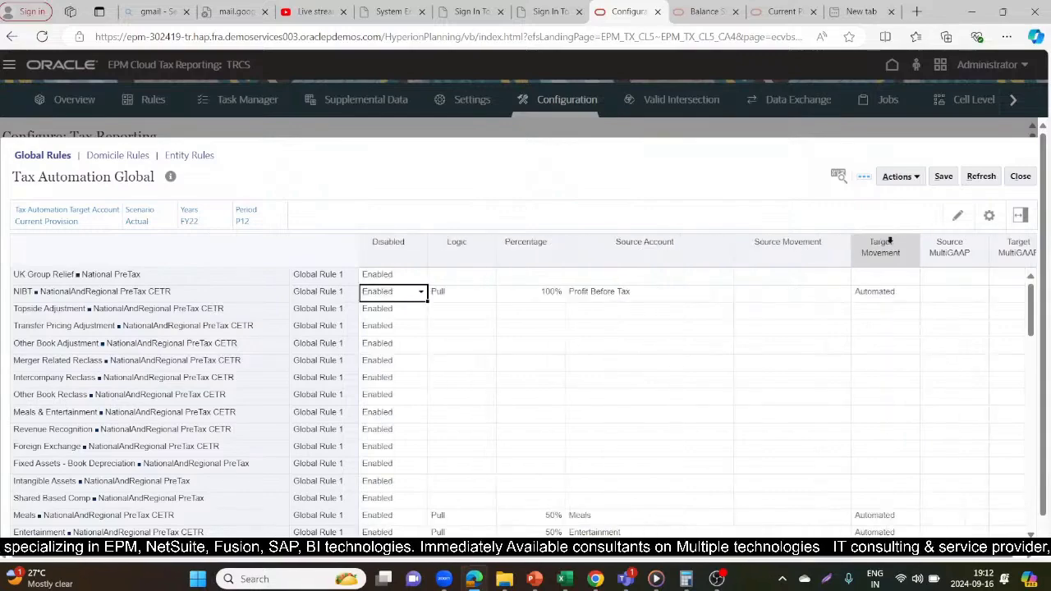
key(Right)
key(Right)
key(Right)
key(Right)
key(Right)
key(Right)
key(Right)
key(Right)
key(Right)
key(Tab)
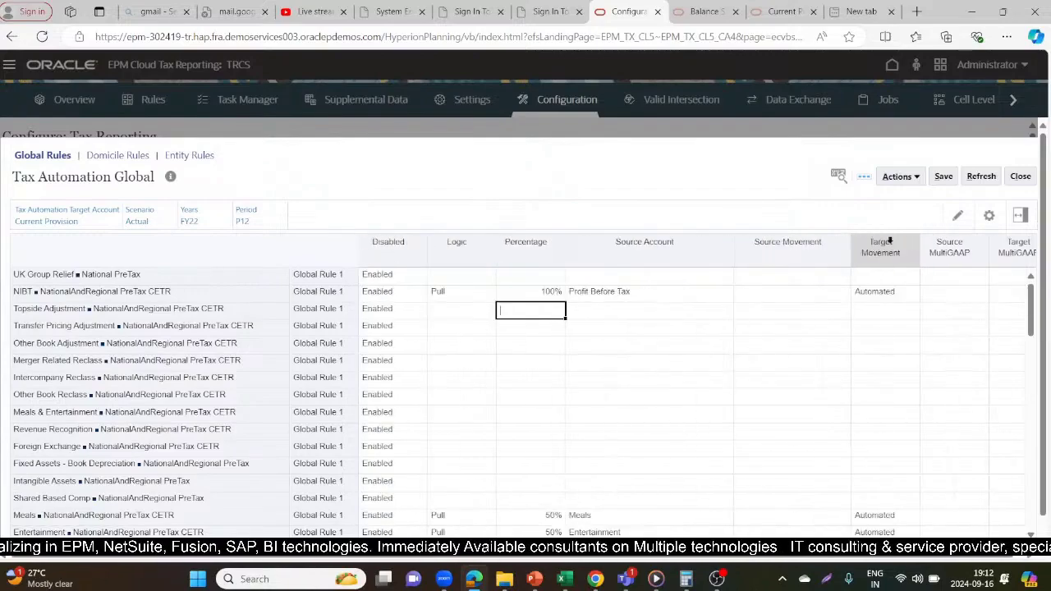
click(526, 360)
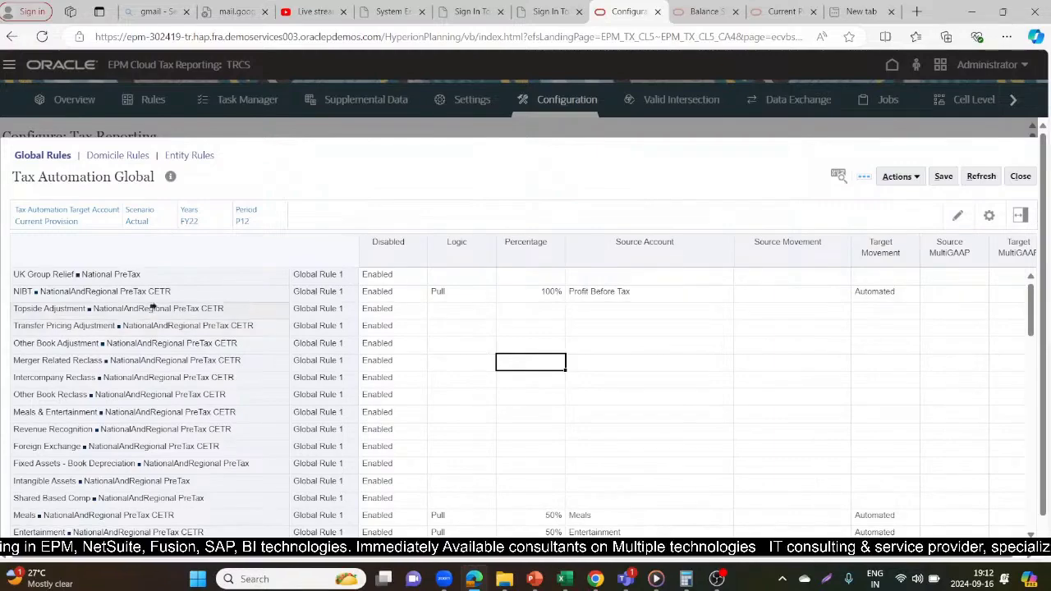
Return the Balance Sheet and Current Provision browser tabs to the Tax Reporting home page and go back to the Configuration tab
click(706, 9)
click(892, 64)
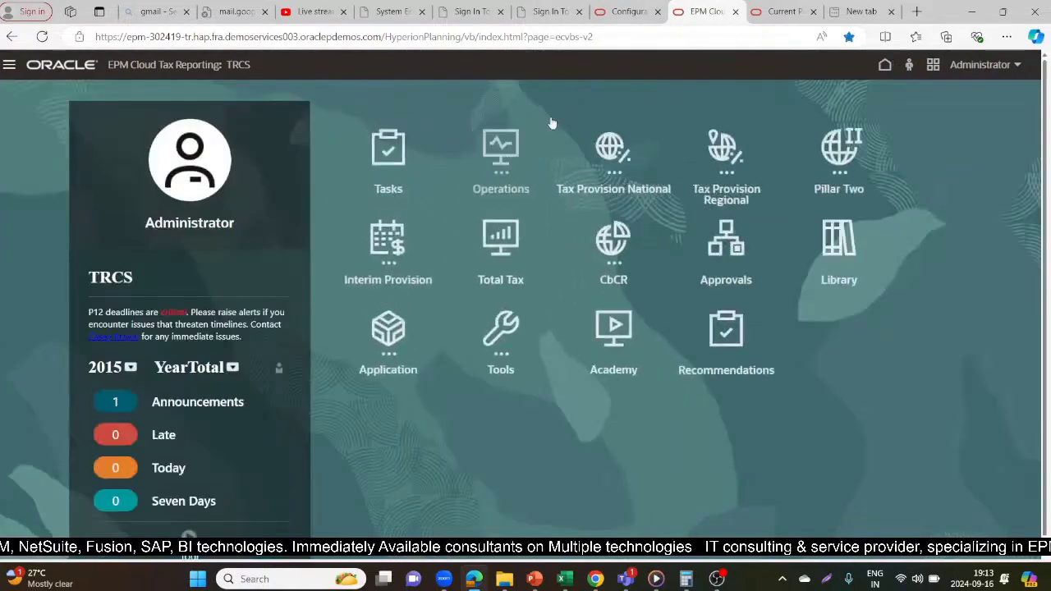
click(786, 20)
click(891, 65)
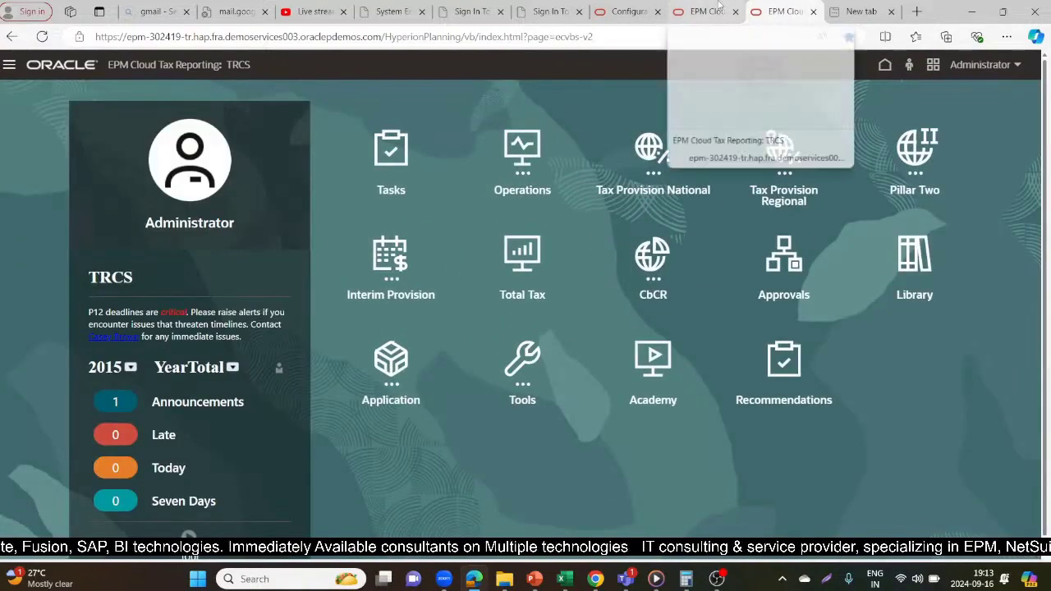
mouse_move(609, 10)
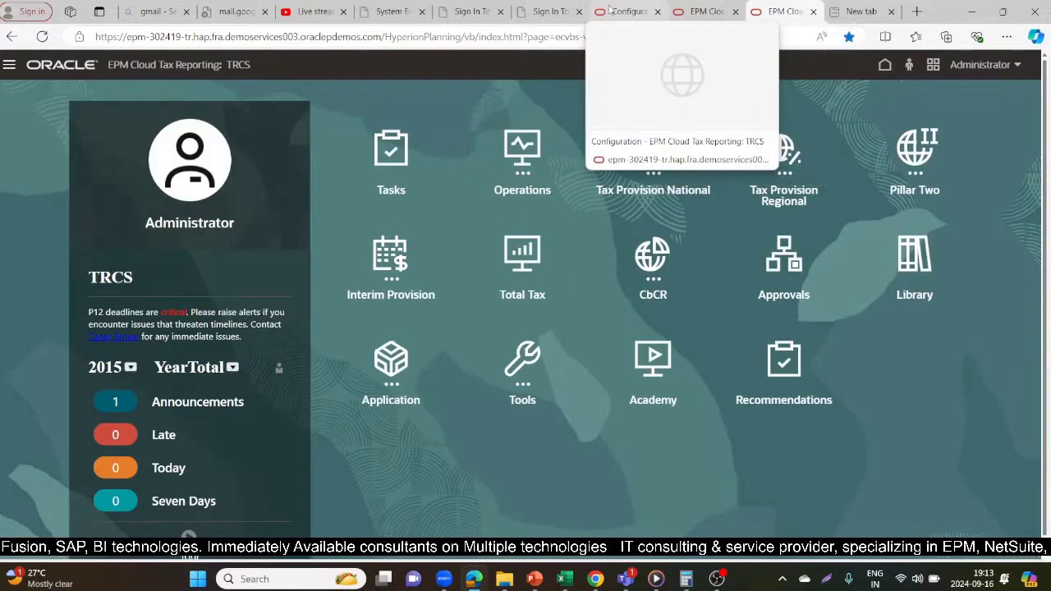
click(609, 10)
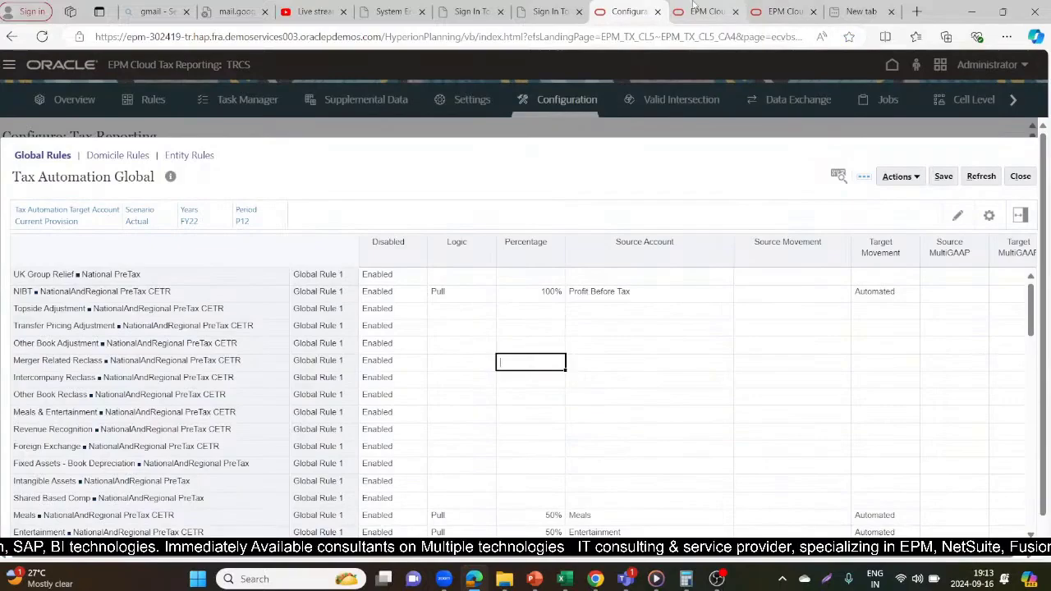
click(705, 11)
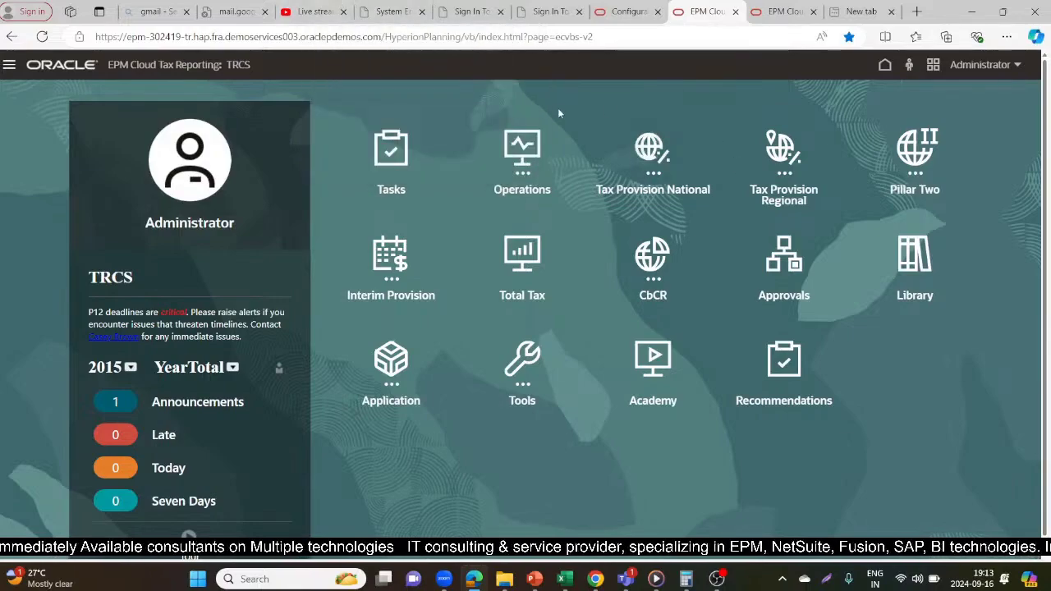
click(623, 10)
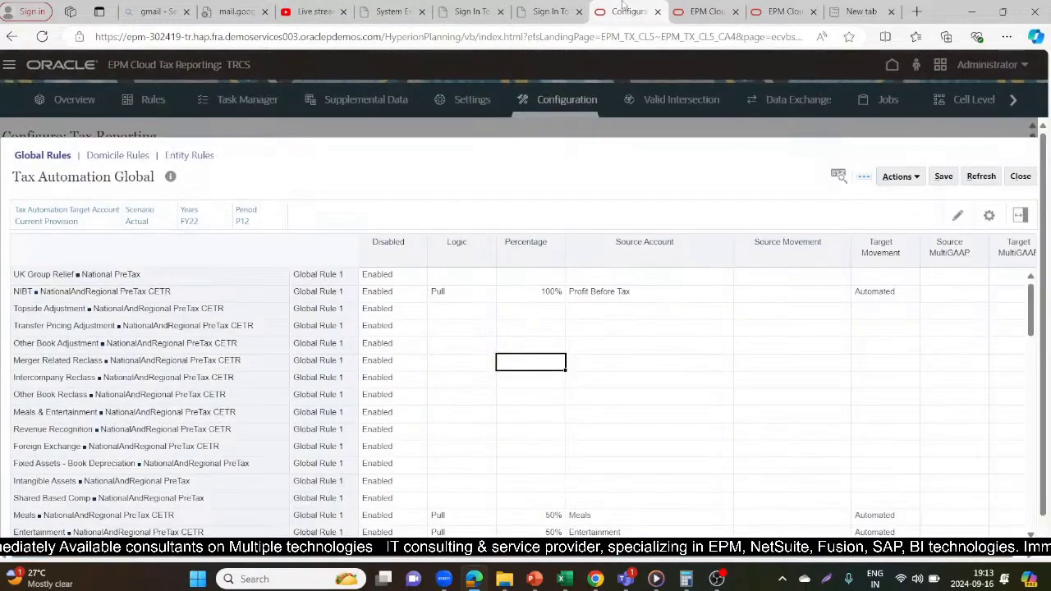
Select the NIBT row in the global rules, and view the Domicile Rules and Entity Rules forms
click(149, 296)
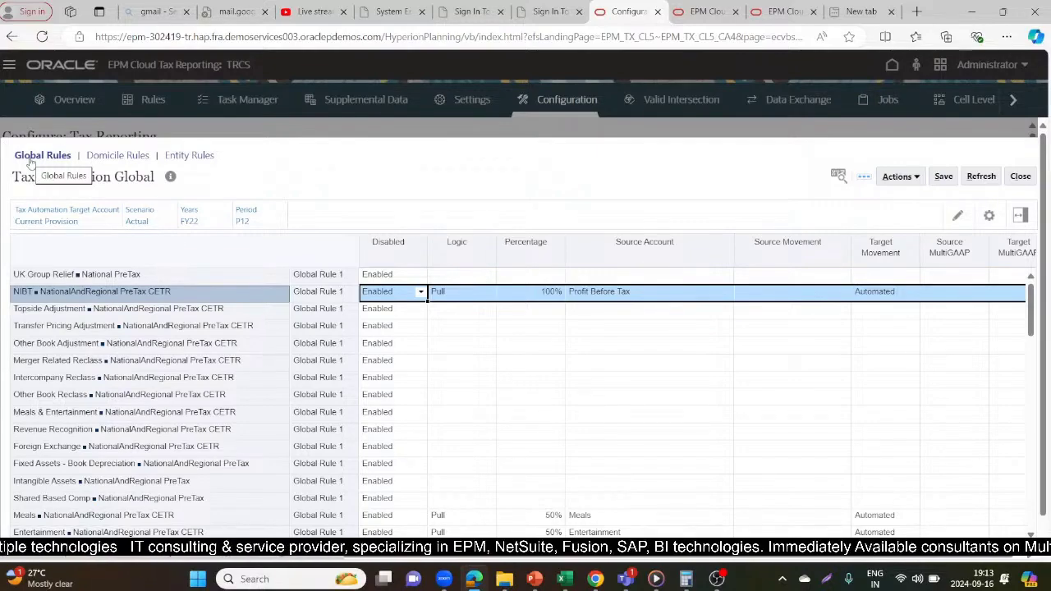
click(119, 156)
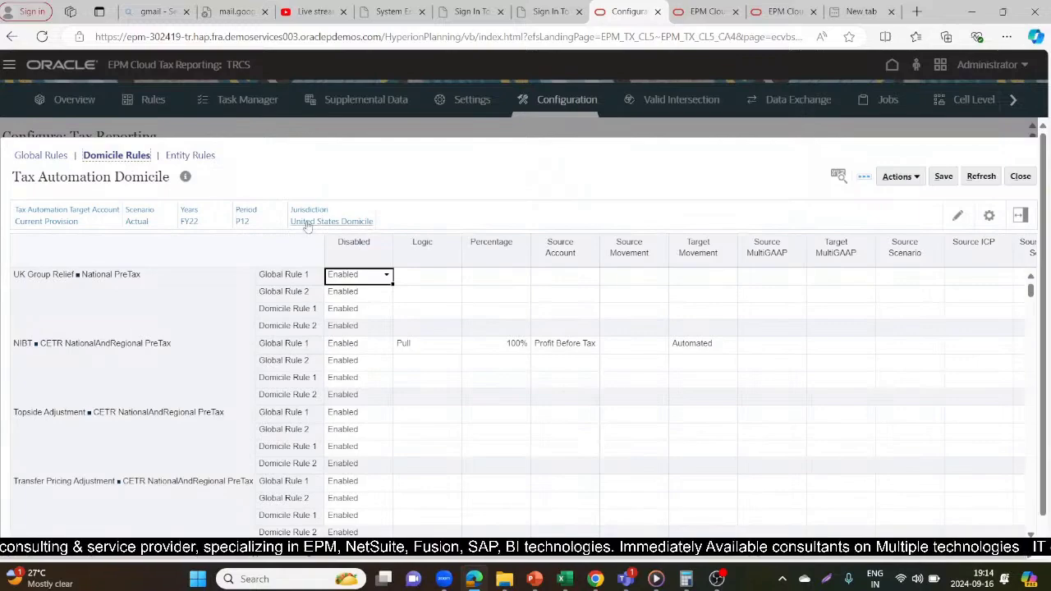
click(184, 156)
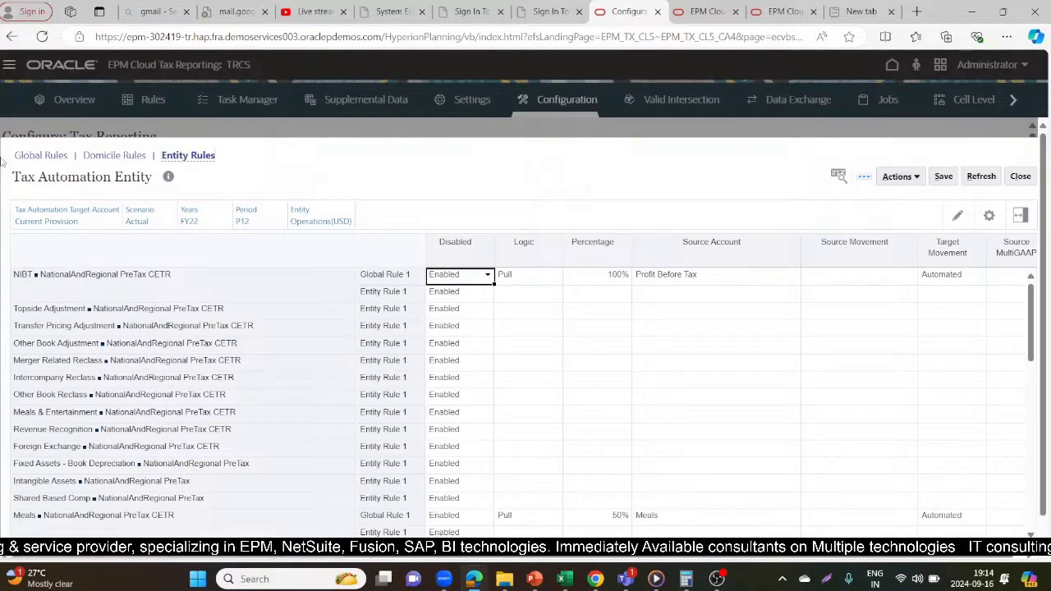
Go back to the Global Rules form, select the NIBT row, and switch to the first Tax Reporting home page browser tab
click(47, 156)
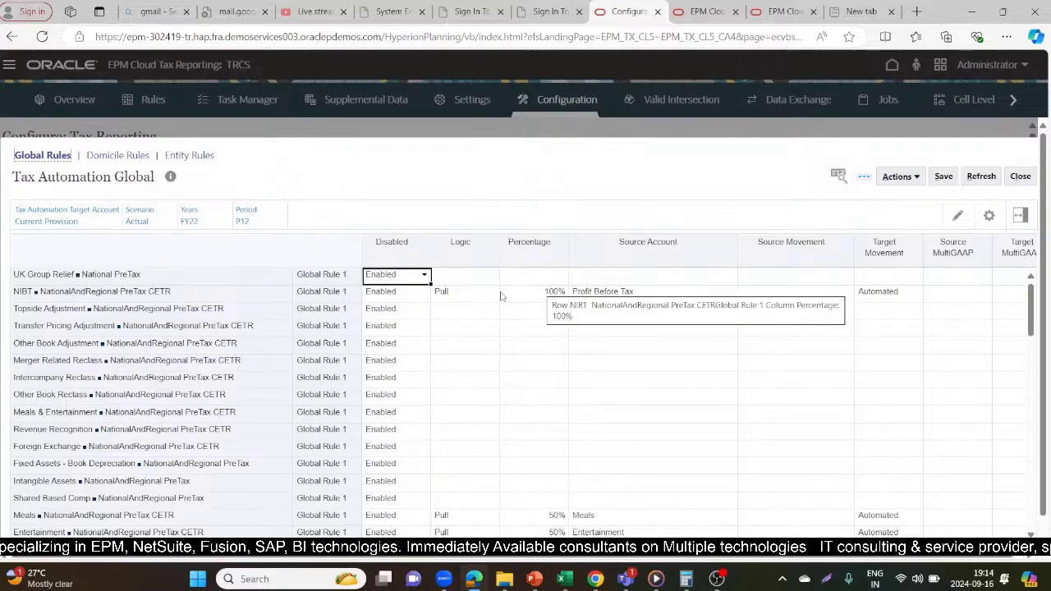
click(189, 292)
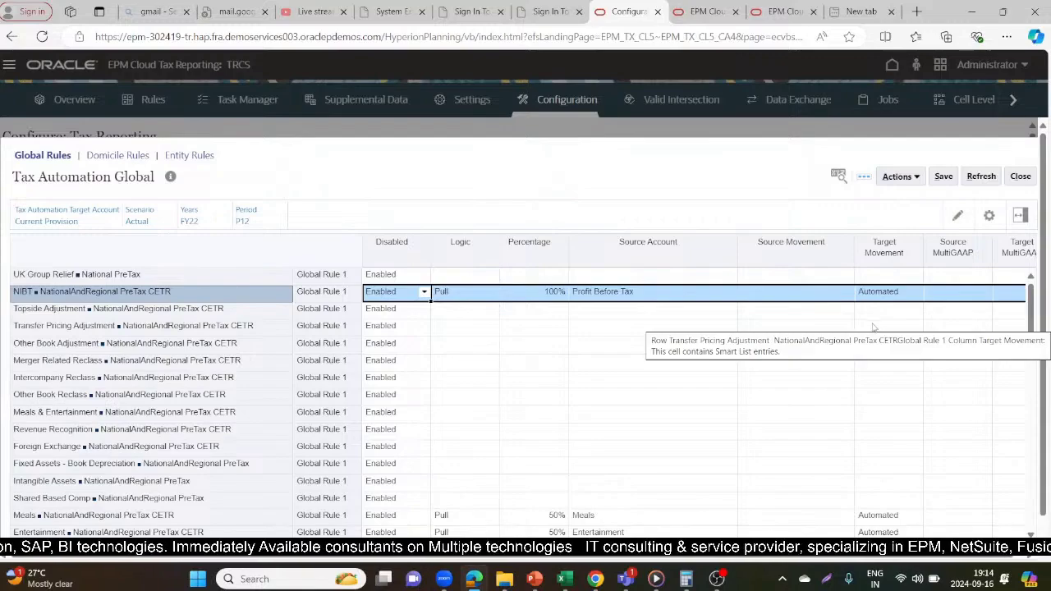
click(711, 7)
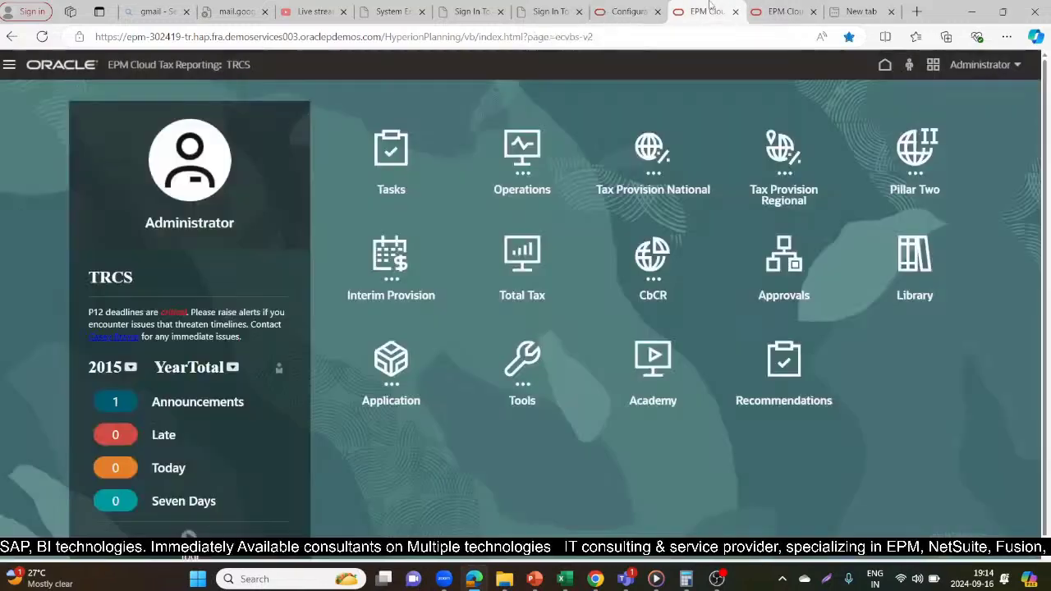
click(629, 11)
click(703, 11)
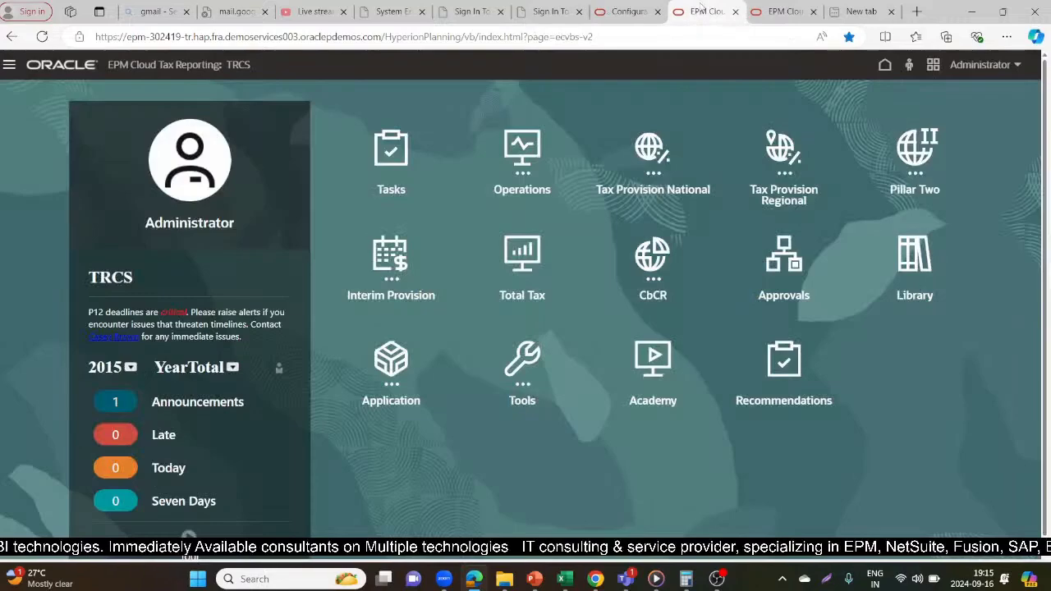
click(647, 146)
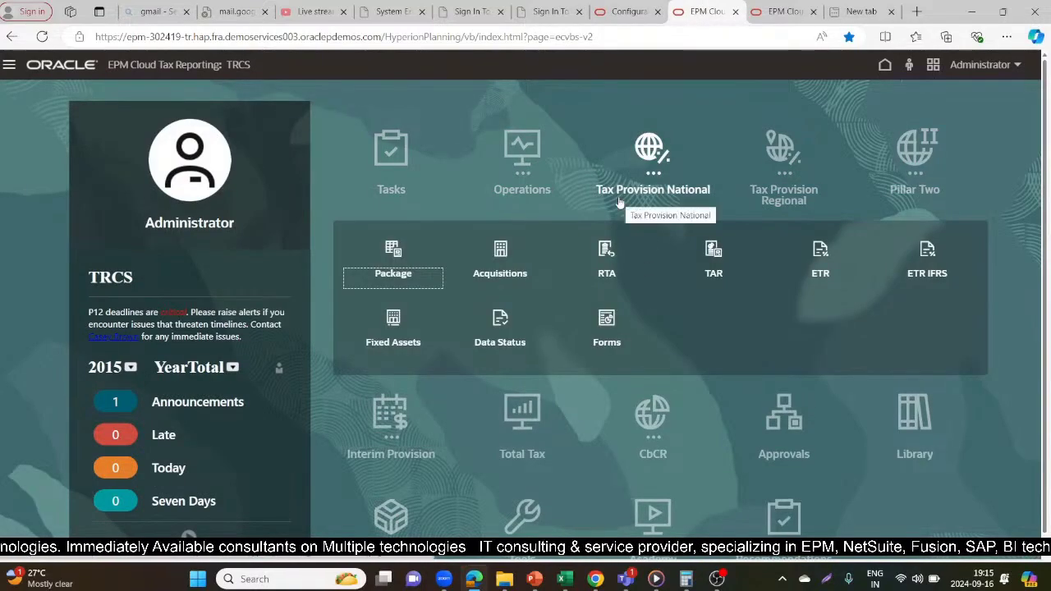
click(604, 333)
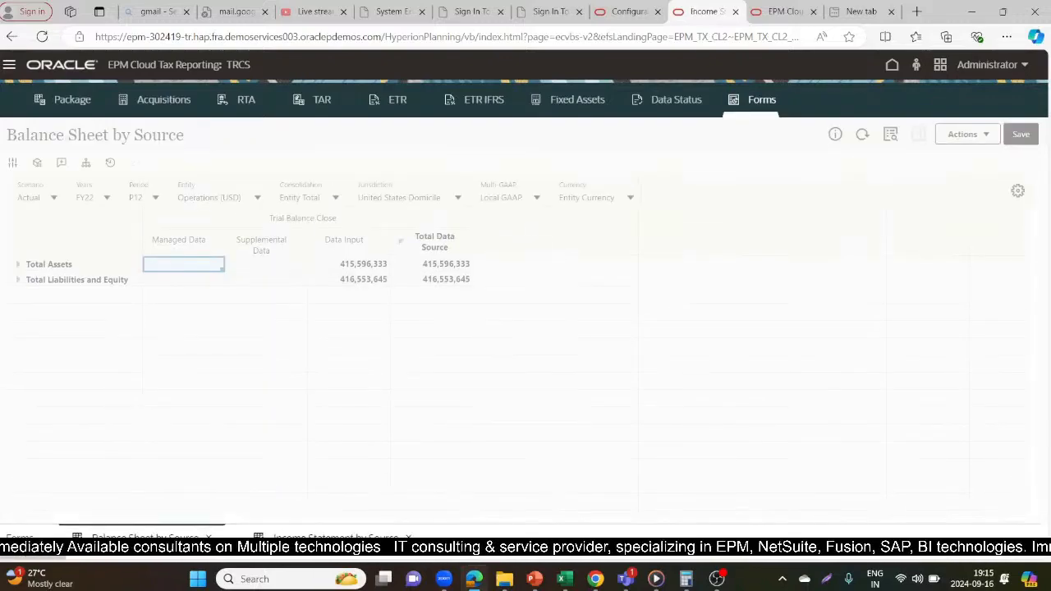
click(337, 537)
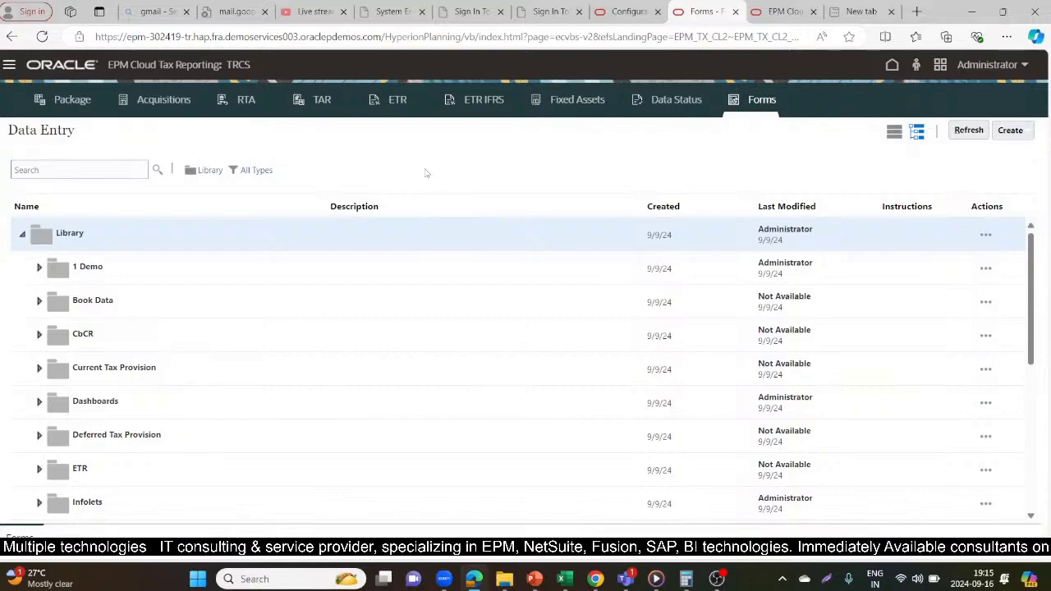
click(41, 37)
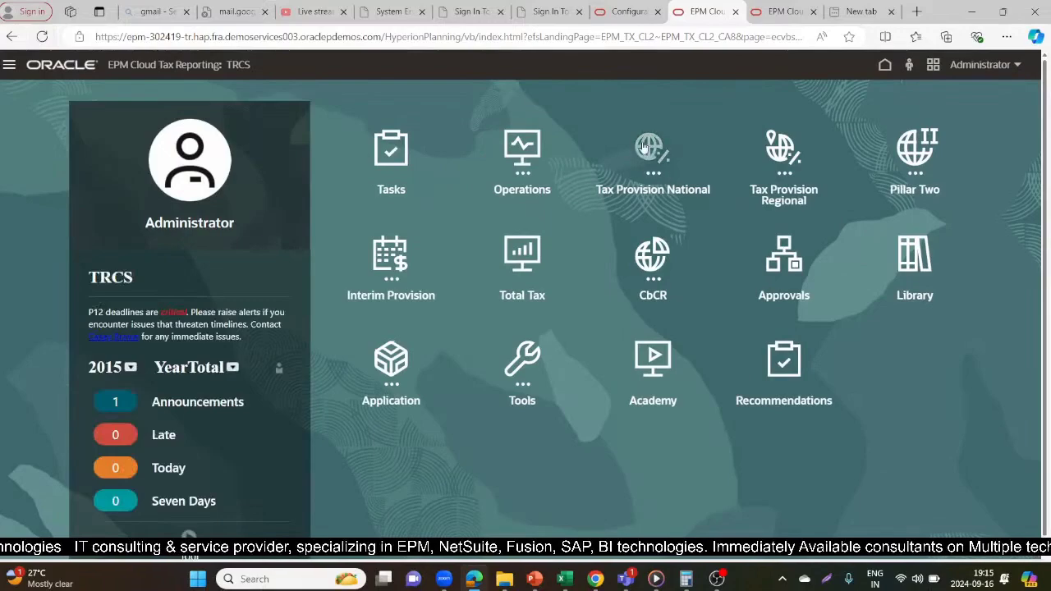
Open the Income Statement by Source form from the Book Data folder of the Tax Provision National forms
click(657, 144)
click(606, 322)
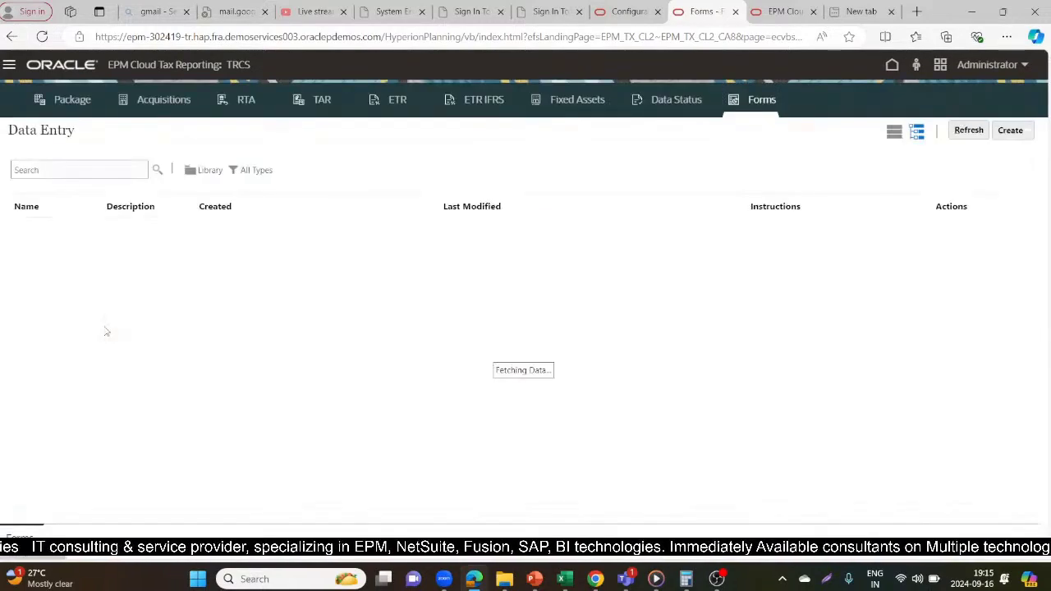
click(38, 302)
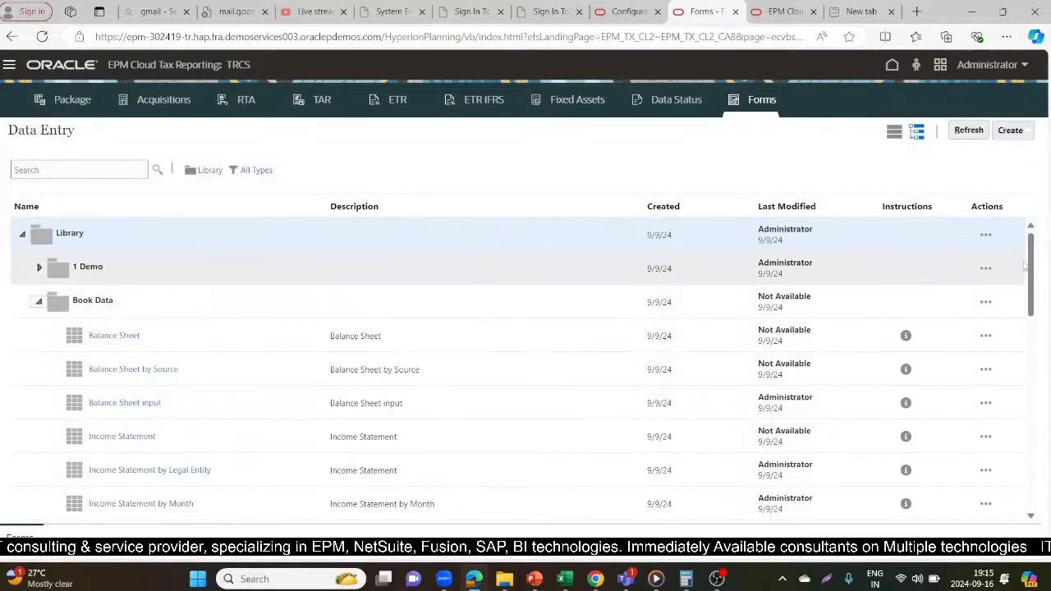
scroll(1033, 267, down, 1)
scroll(1033, 267, down, 2)
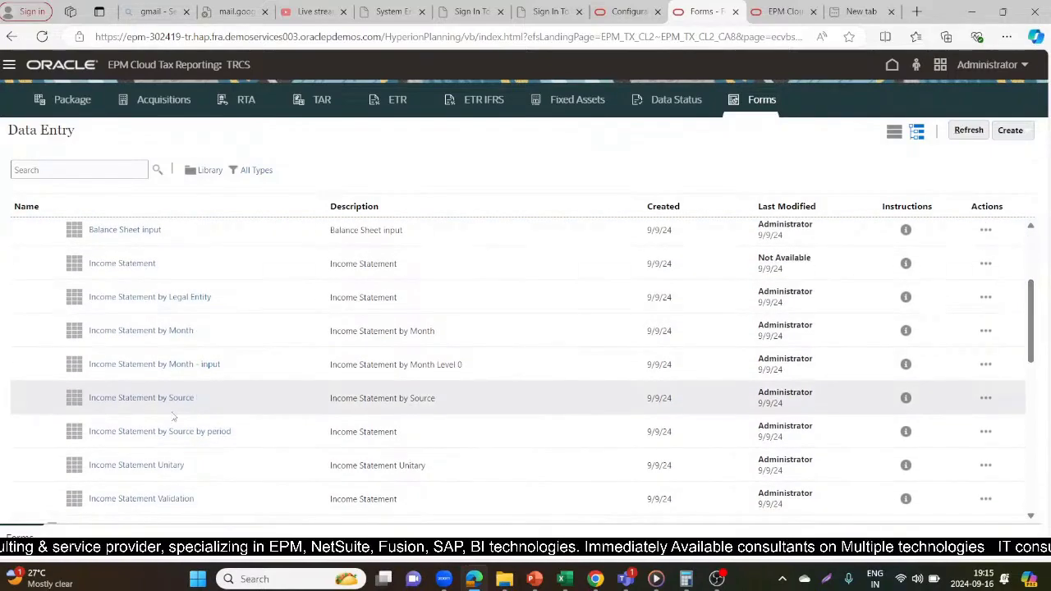
click(164, 399)
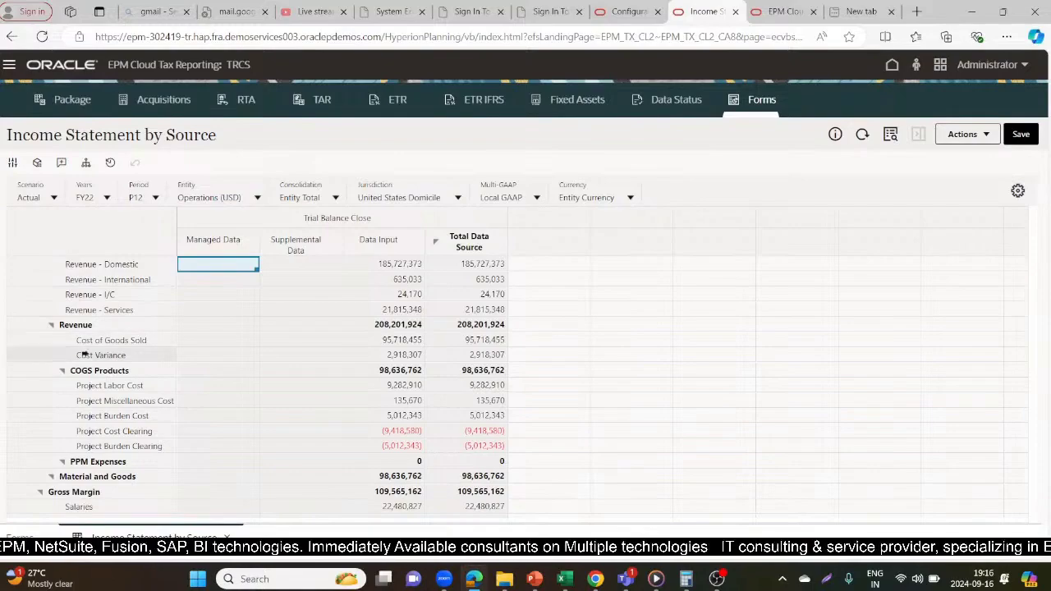
Review the income statement from the Gross Margin row down to Profit Before Tax and select the Profit Before Tax row
click(120, 491)
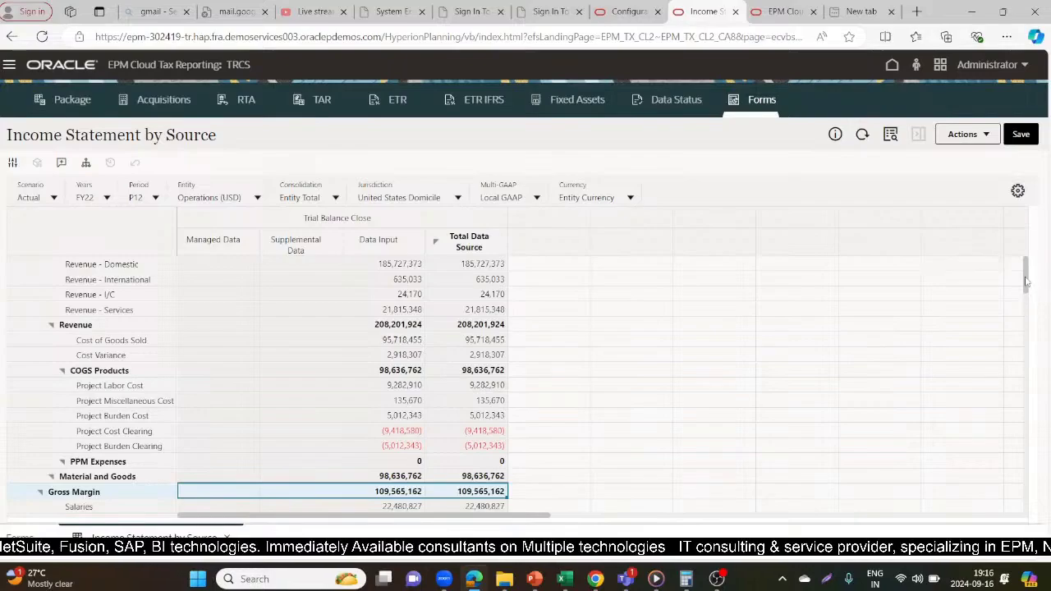
scroll(1025, 281, down, 10)
scroll(1033, 440, down, 5)
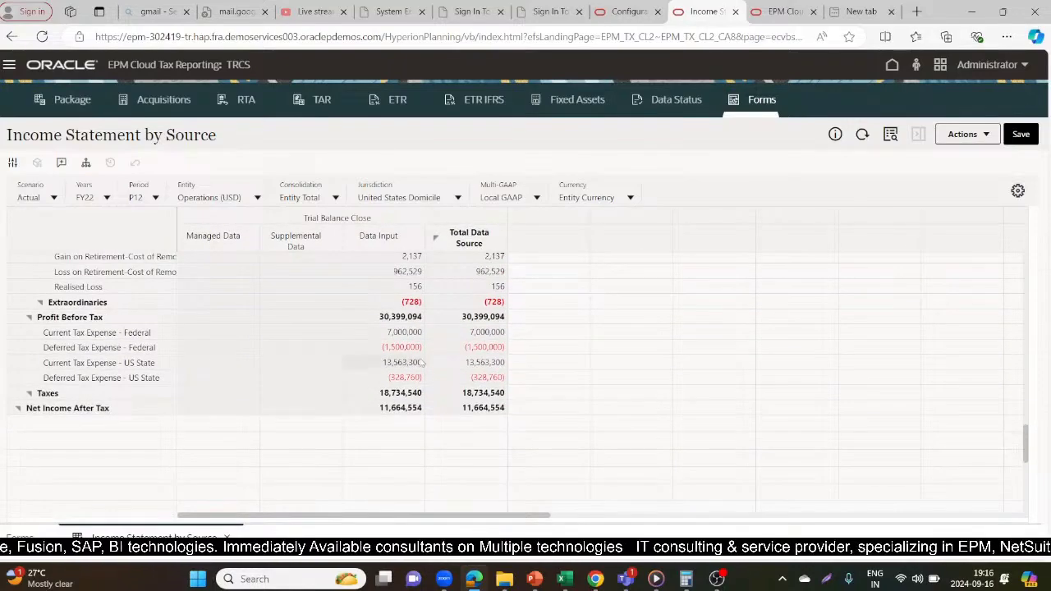
click(100, 318)
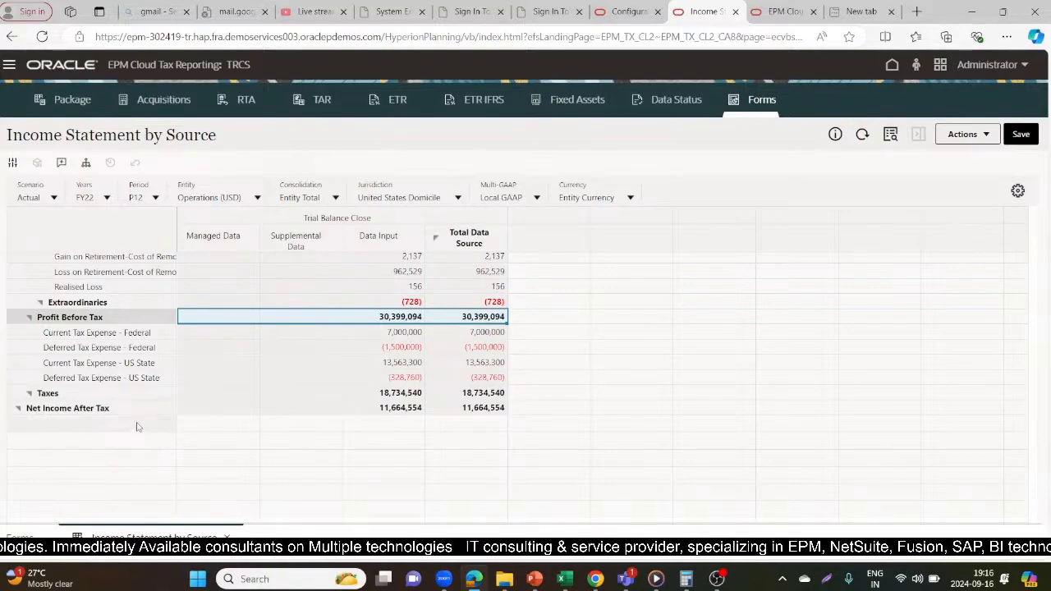
In the other home page browser tab, open the Tax Provision National package to load the Current Provision form
click(780, 12)
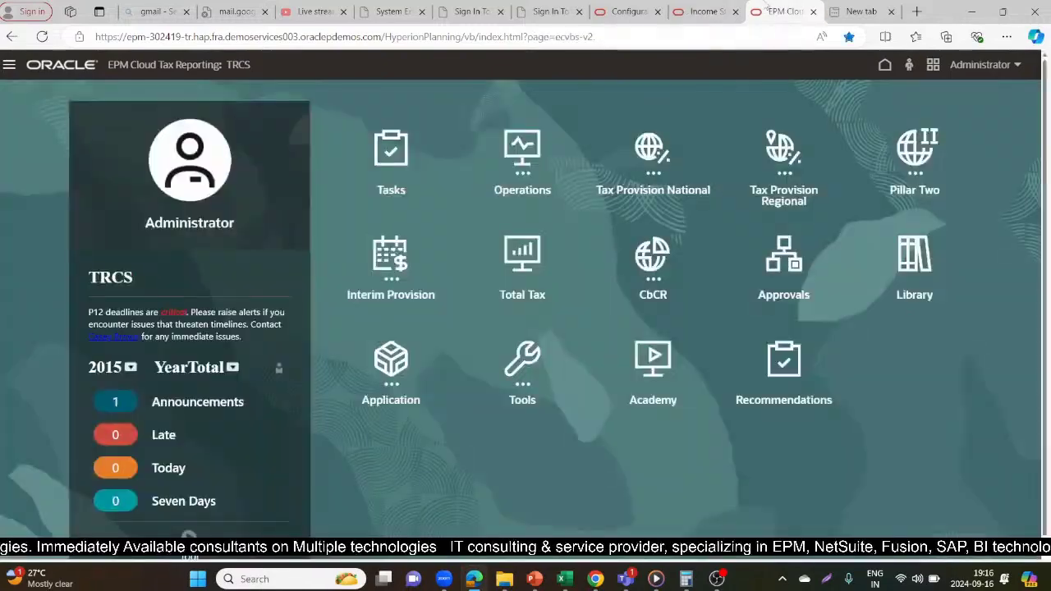
click(643, 147)
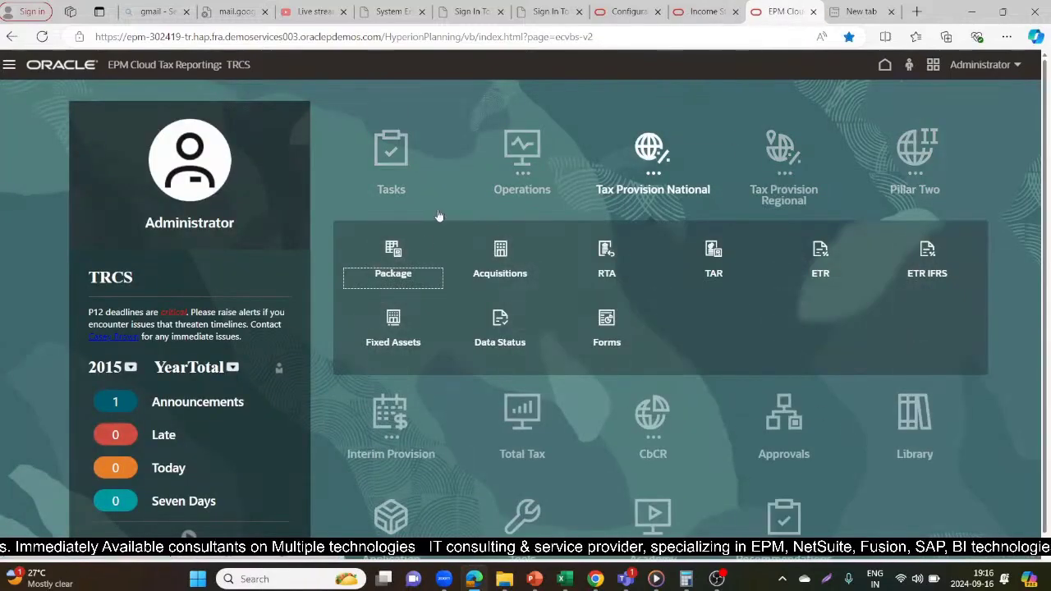
click(396, 250)
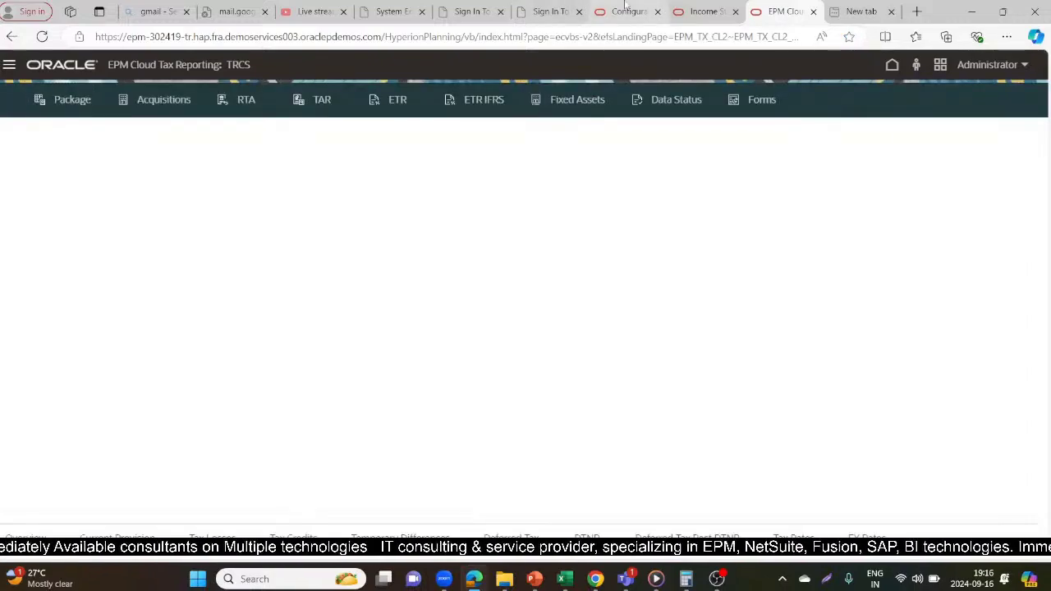
Return to the Tax Automation Global form and open its Consolidate business rule
click(628, 12)
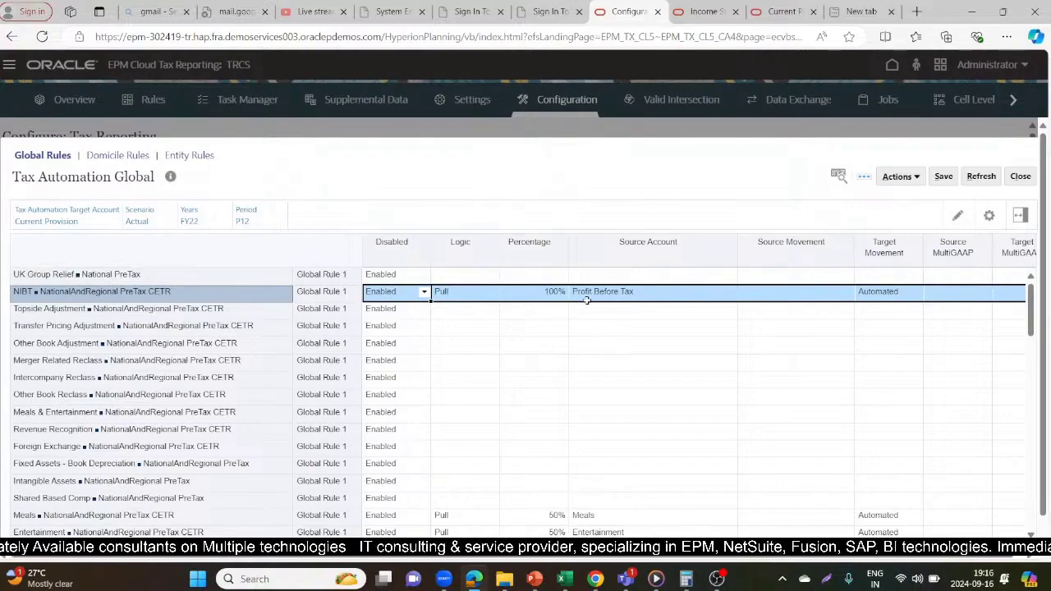
click(918, 178)
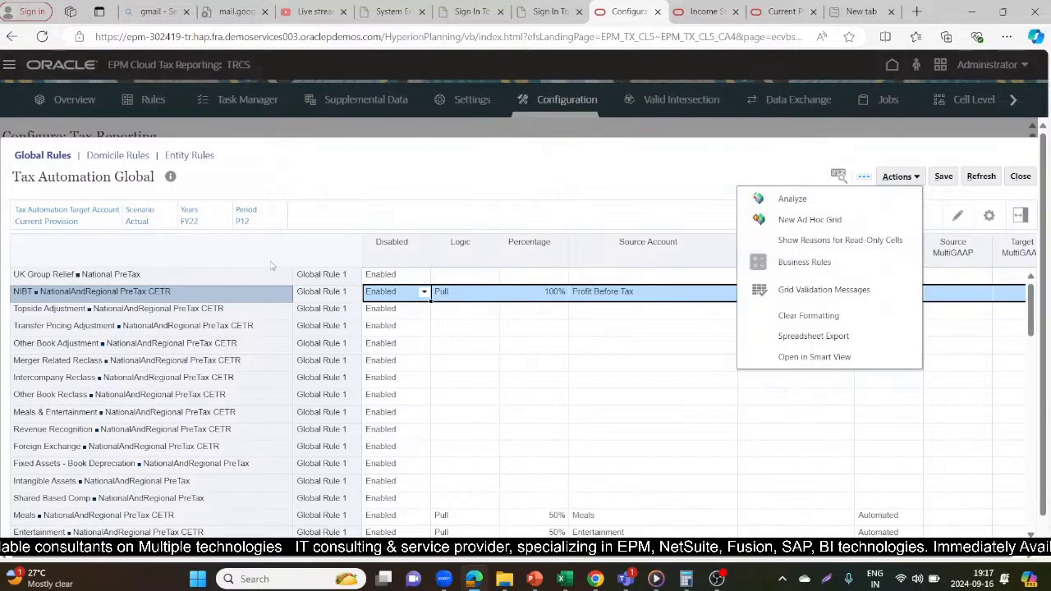
click(794, 263)
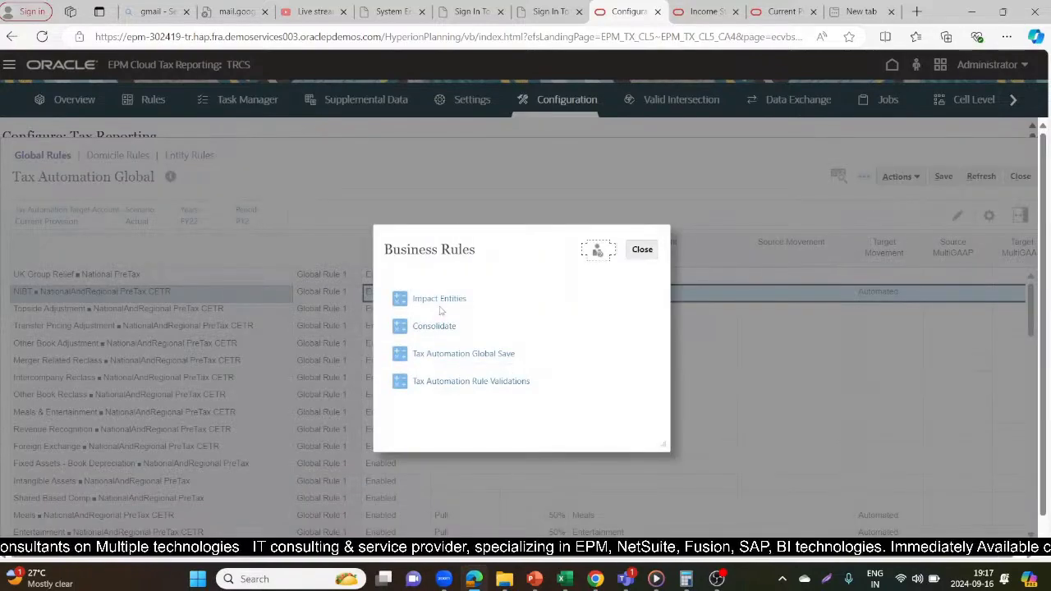
click(435, 327)
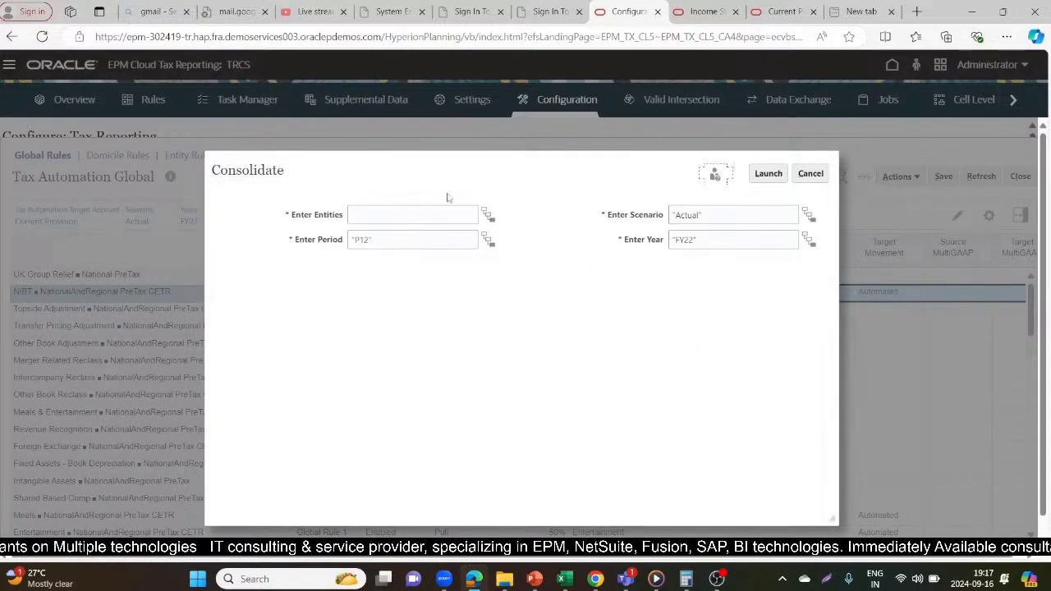
drag(490, 172, 526, 252)
click(534, 320)
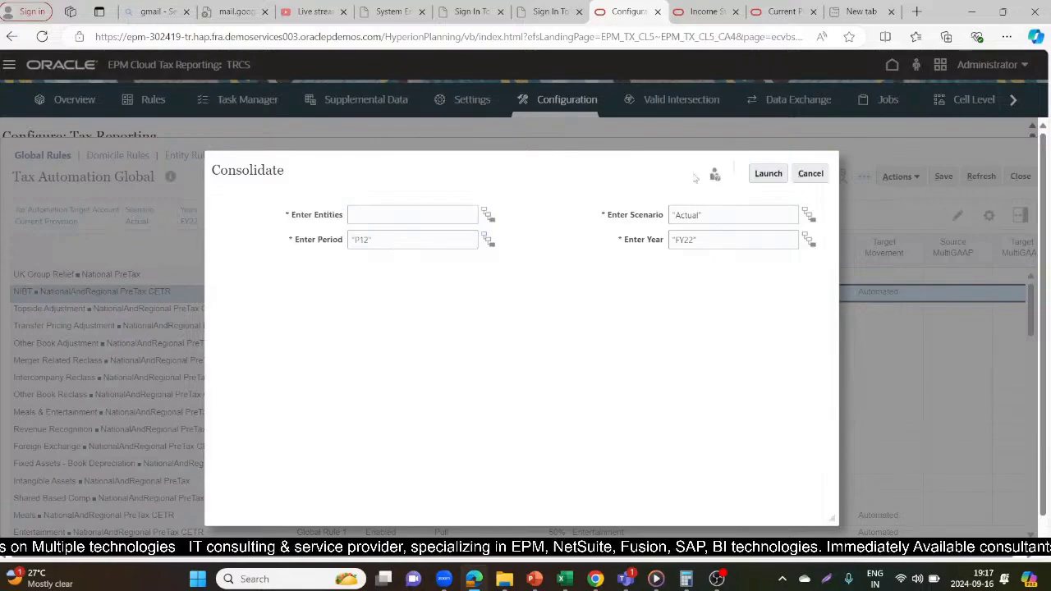
Choose Total Geography as the entity, launch the Consolidate rule, and dismiss the completion message
click(486, 215)
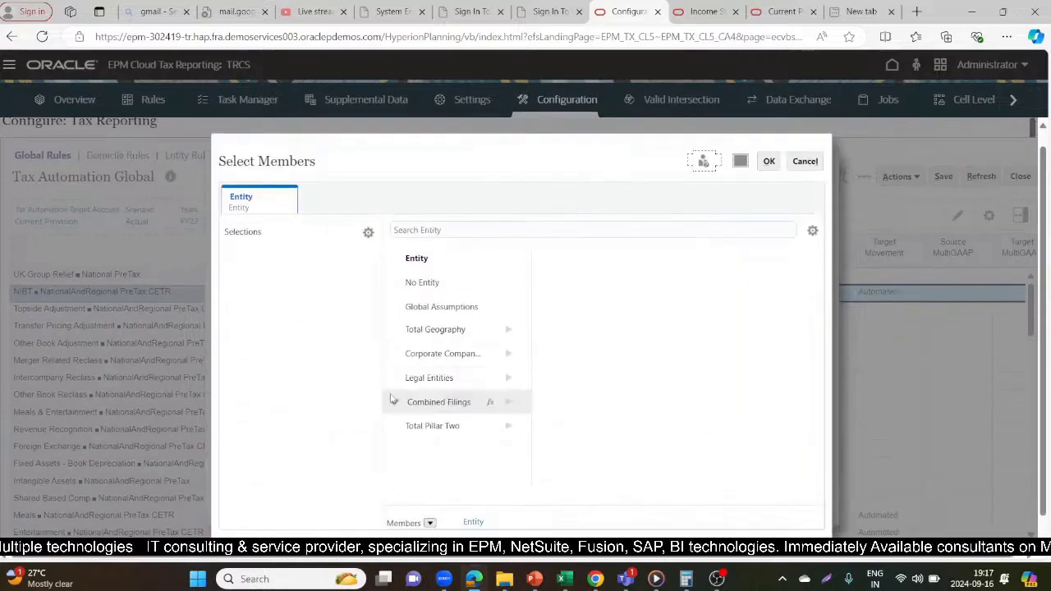
click(394, 330)
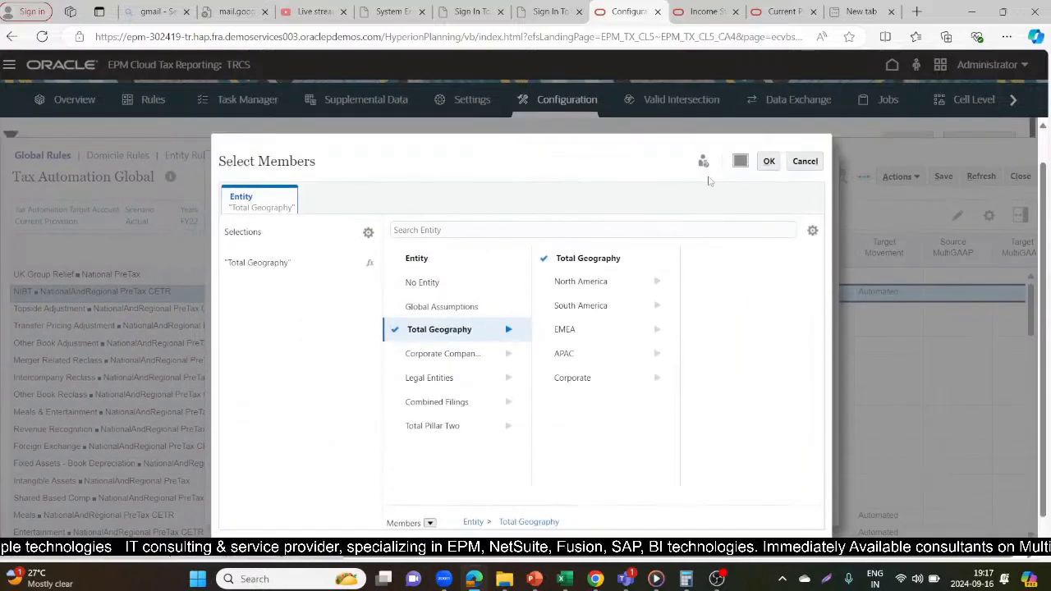
click(769, 161)
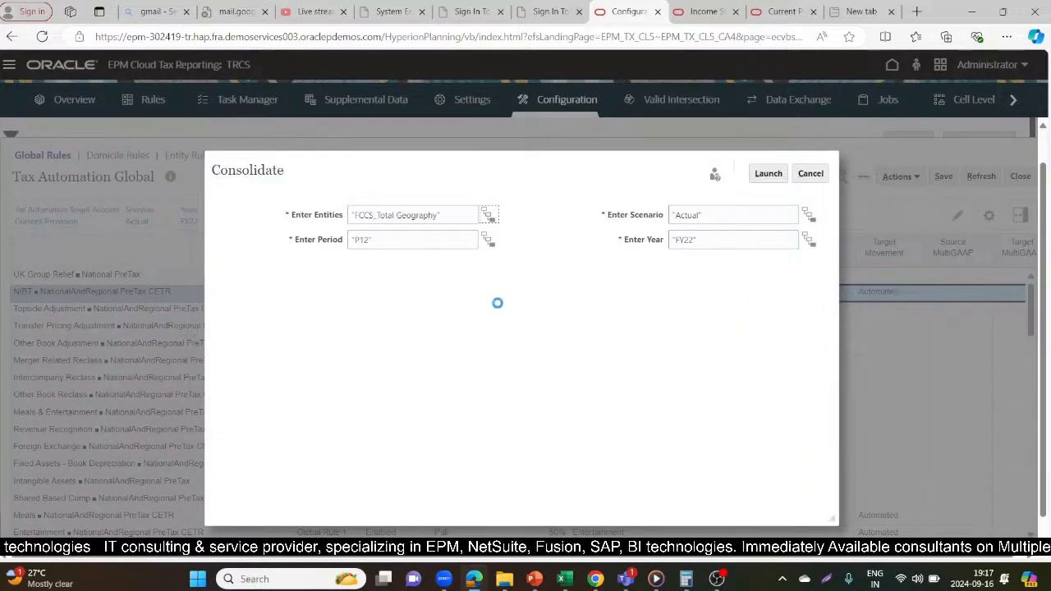
click(772, 173)
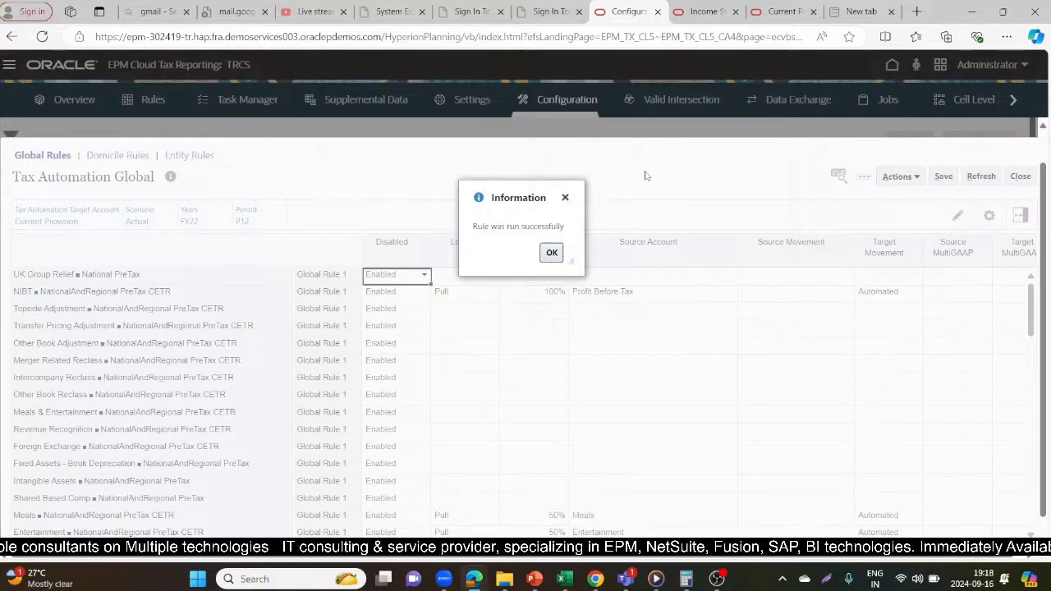
click(550, 253)
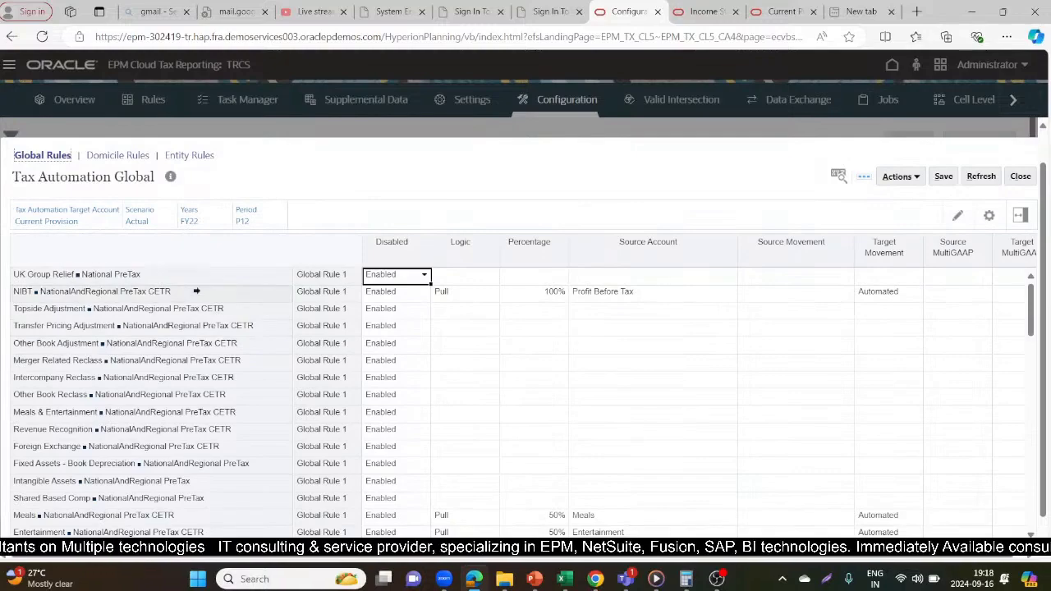
Compare Profit Before Tax in the income statement and the NIBT global rule with the Automated Net Income Before Tax in Current Provision
click(705, 11)
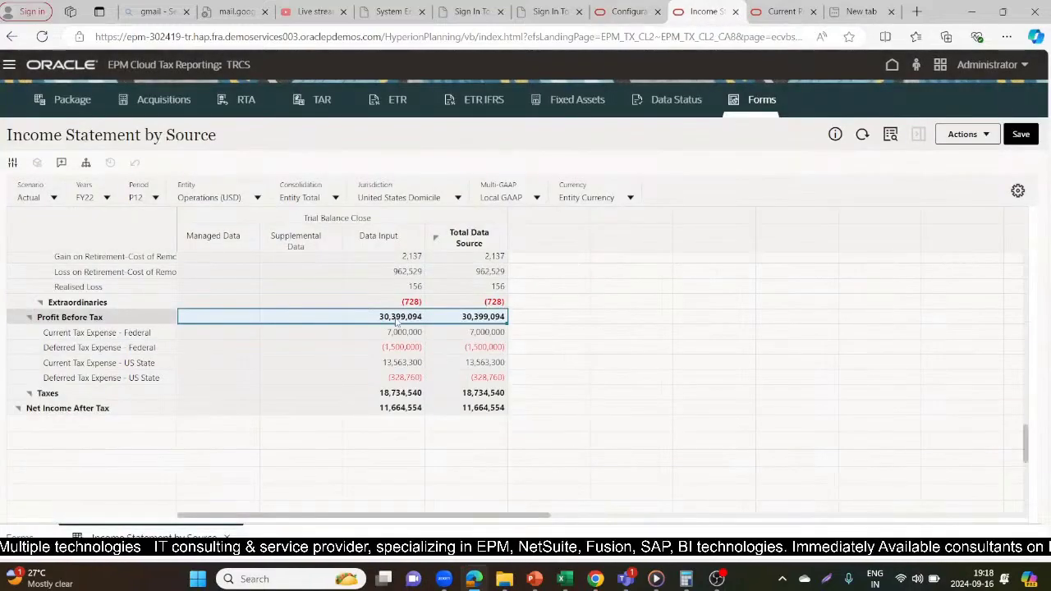
key(ctrl+shift+Tab)
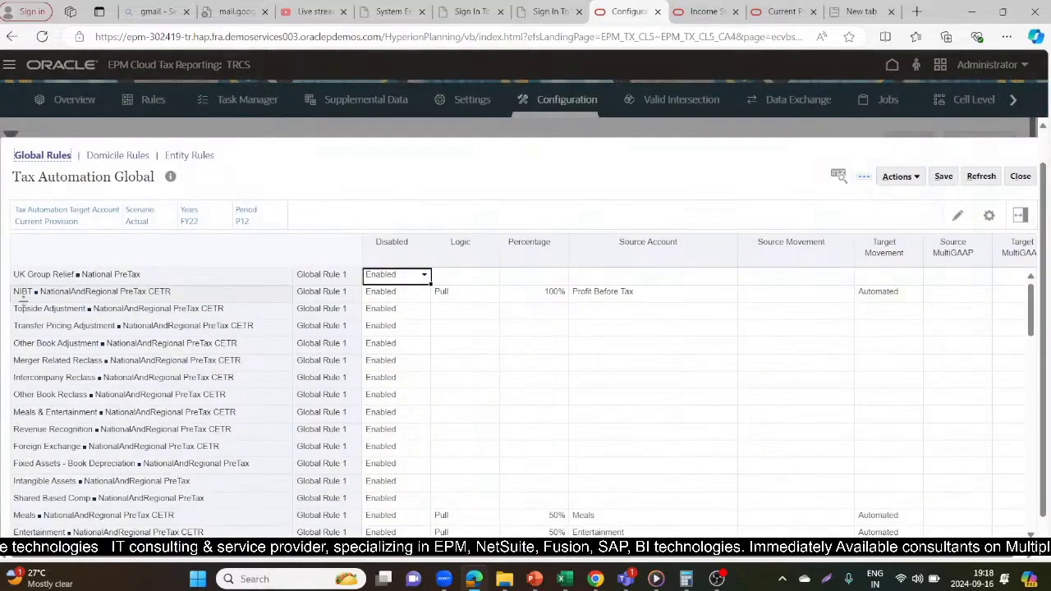
click(787, 10)
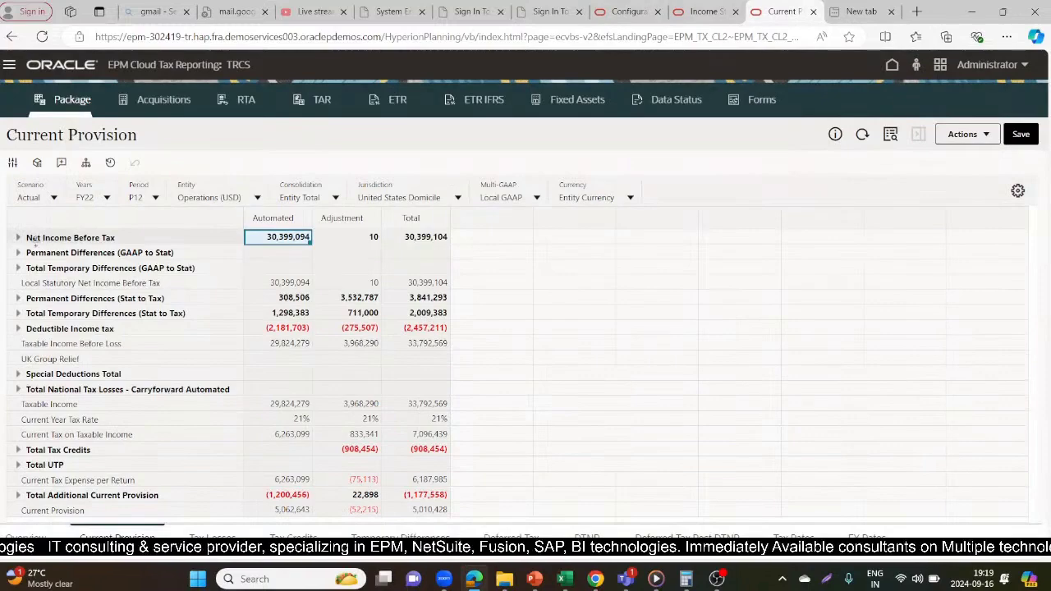
click(258, 219)
click(270, 242)
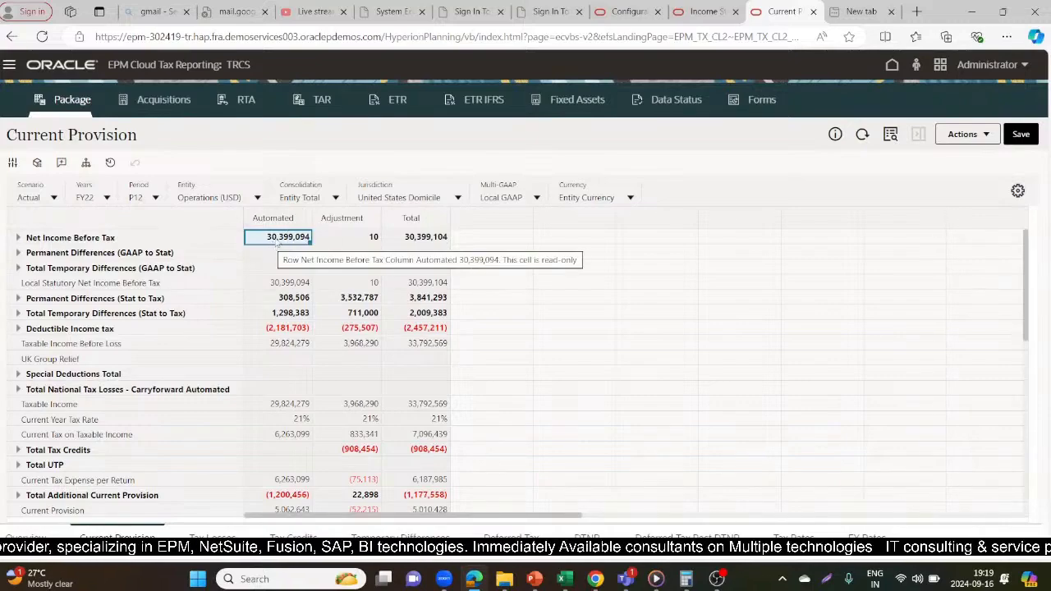
Recheck Profit Before Tax in the income statement, and view the Meals and Entertainment rows in the global rules
click(705, 13)
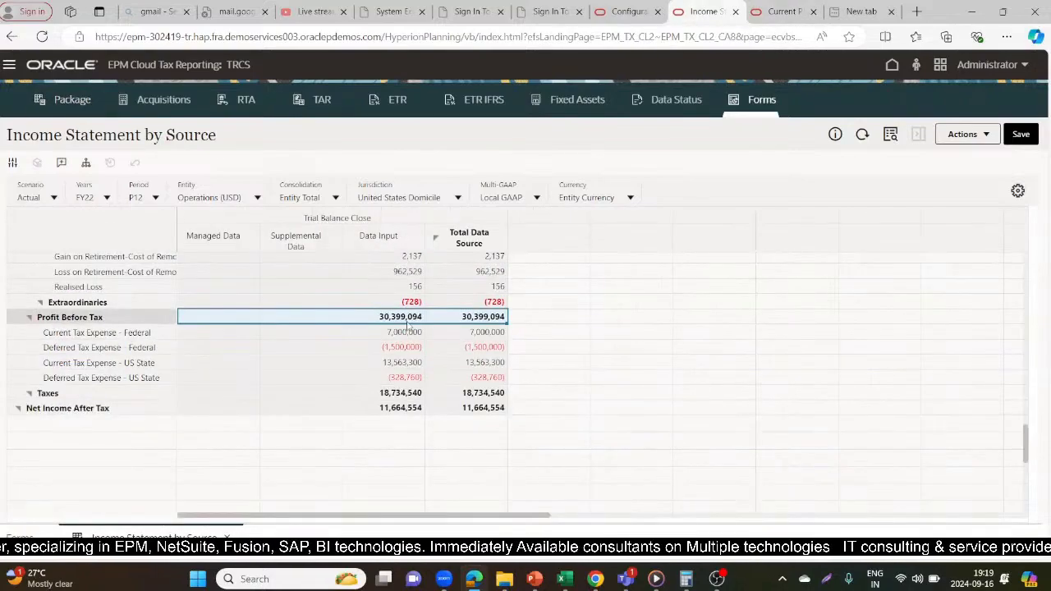
click(620, 9)
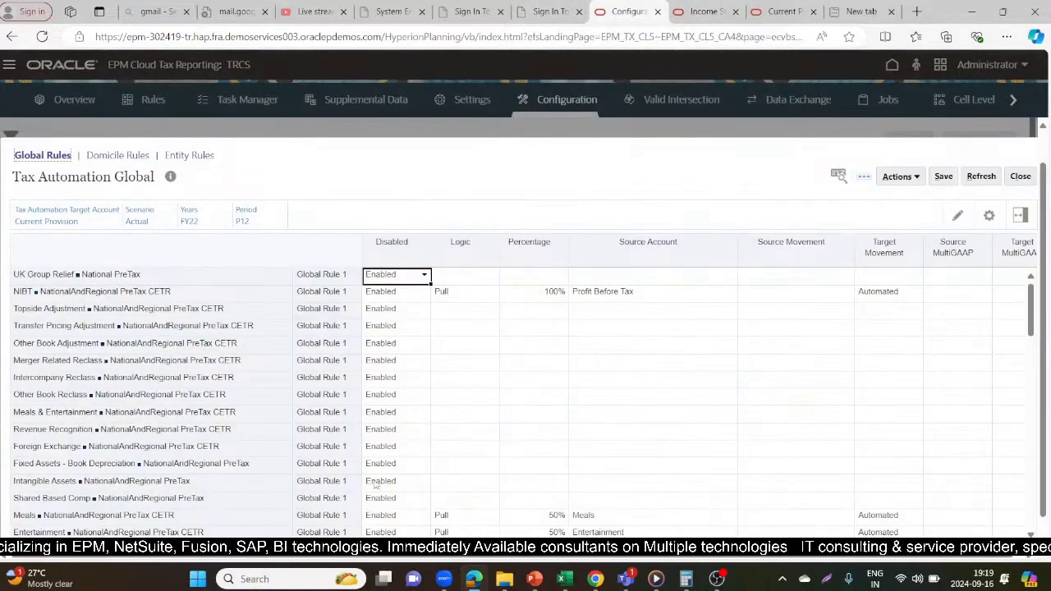
scroll(1033, 302, down, 2)
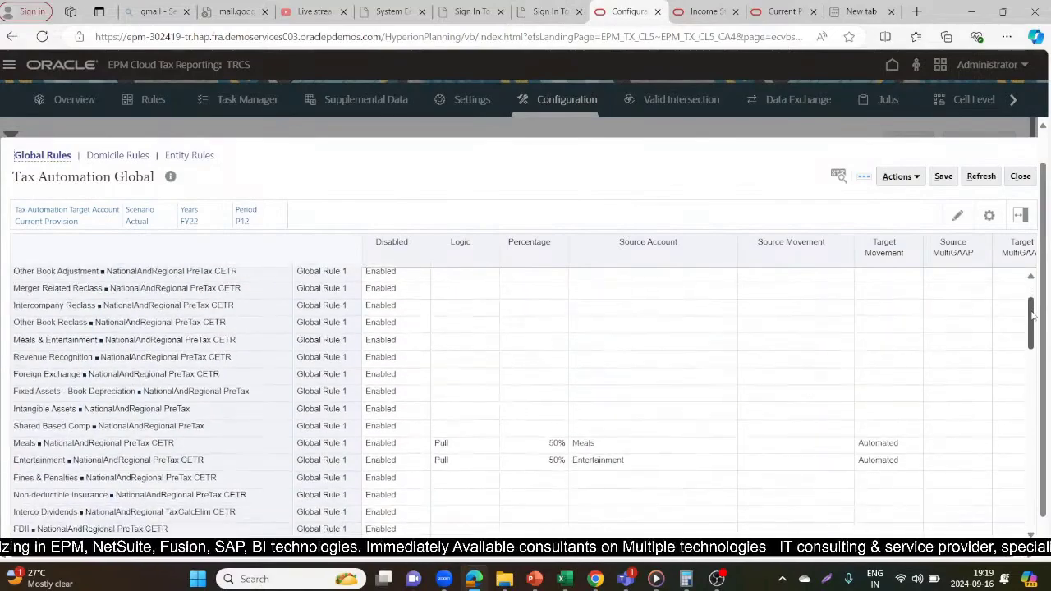
Select the Meals global rule, and search for "Meals" in the Income Statement by Source form
click(207, 442)
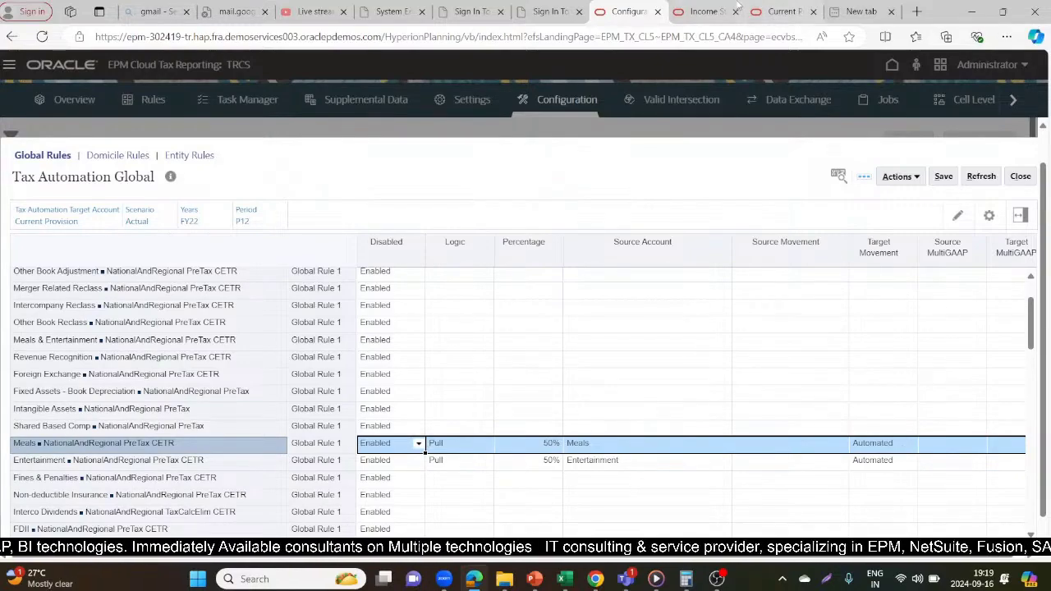
click(711, 8)
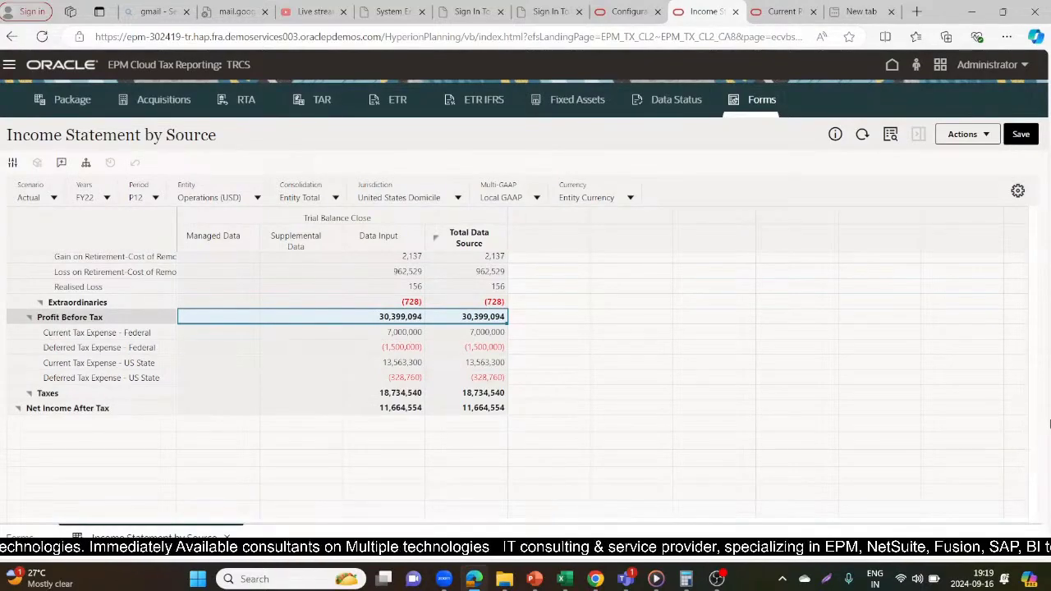
click(890, 135)
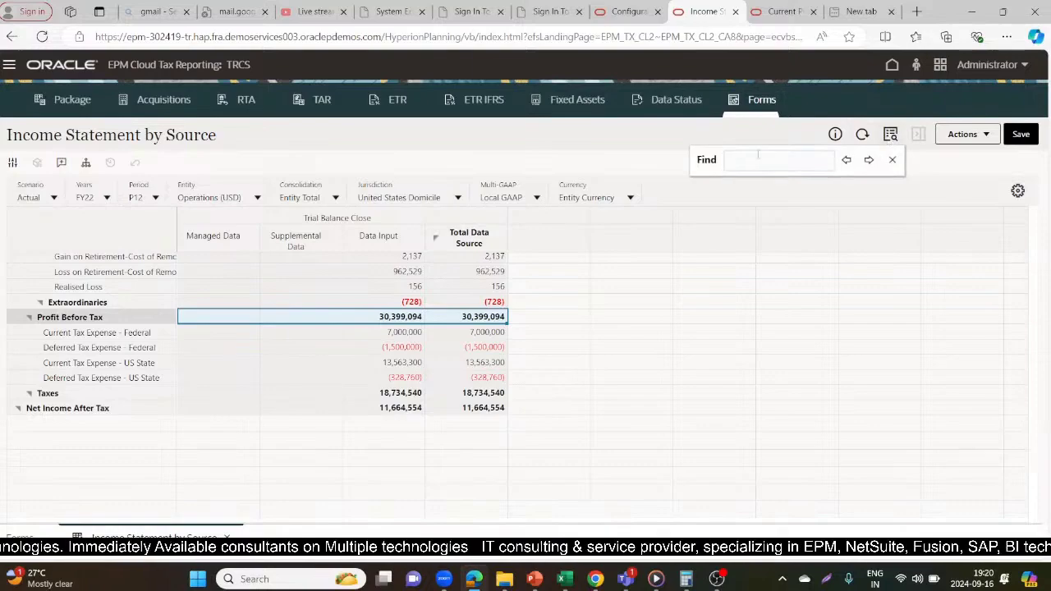
click(745, 157)
text(Meals)
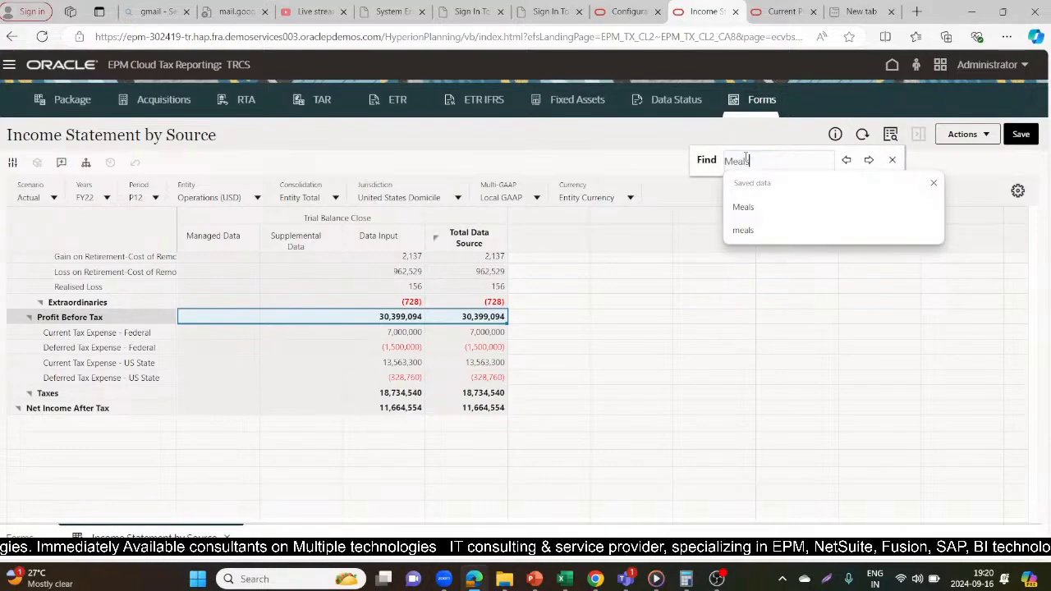
key(Return)
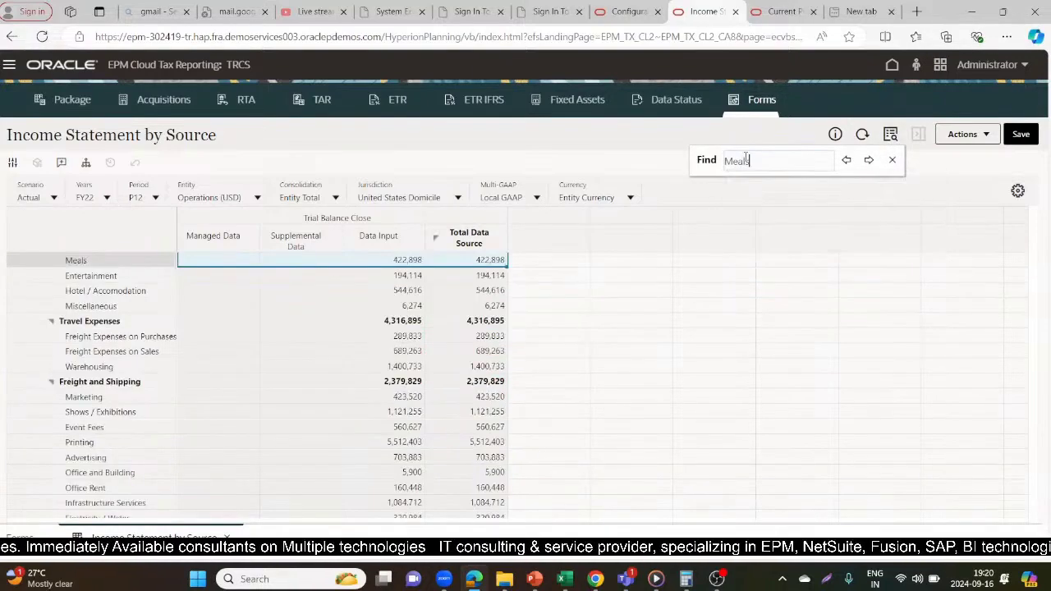
scroll(1027, 339, up, 3)
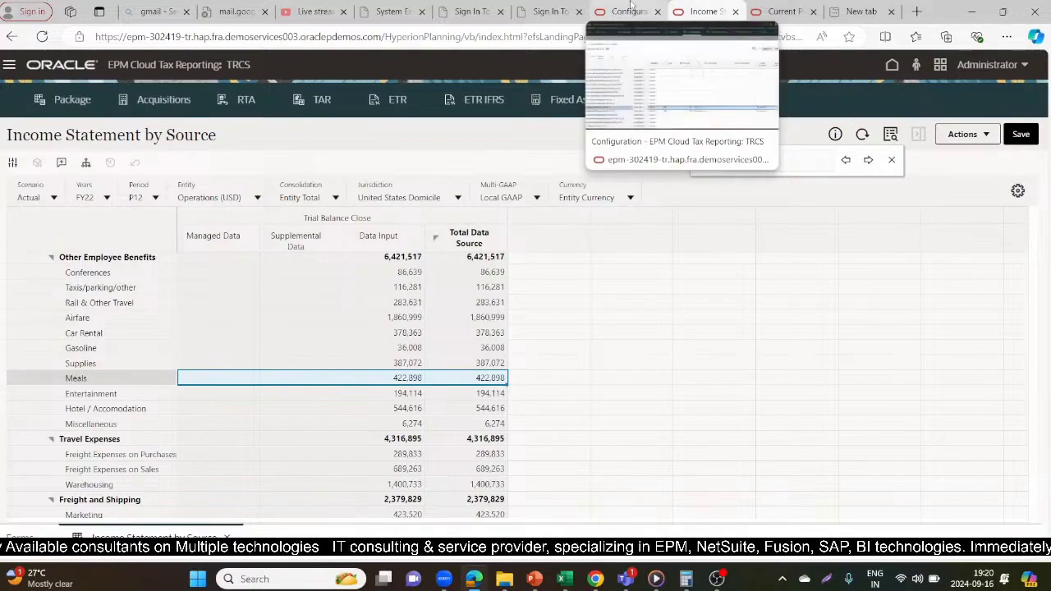
In Current Provision, expand Permanent Differences (Stat to Tax) and M & E Total, and highlight the Meals row
click(780, 10)
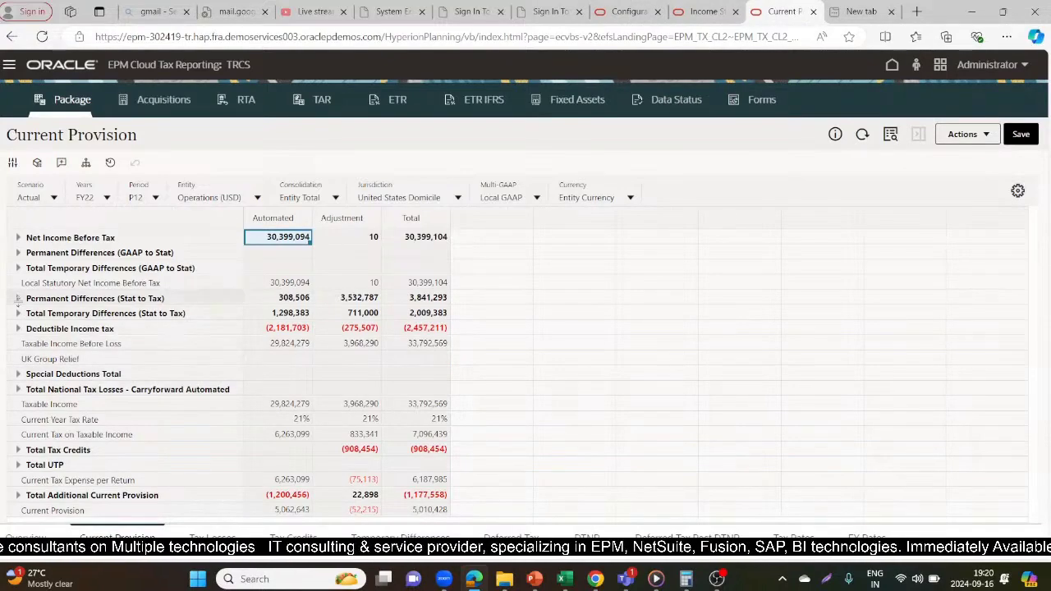
click(16, 298)
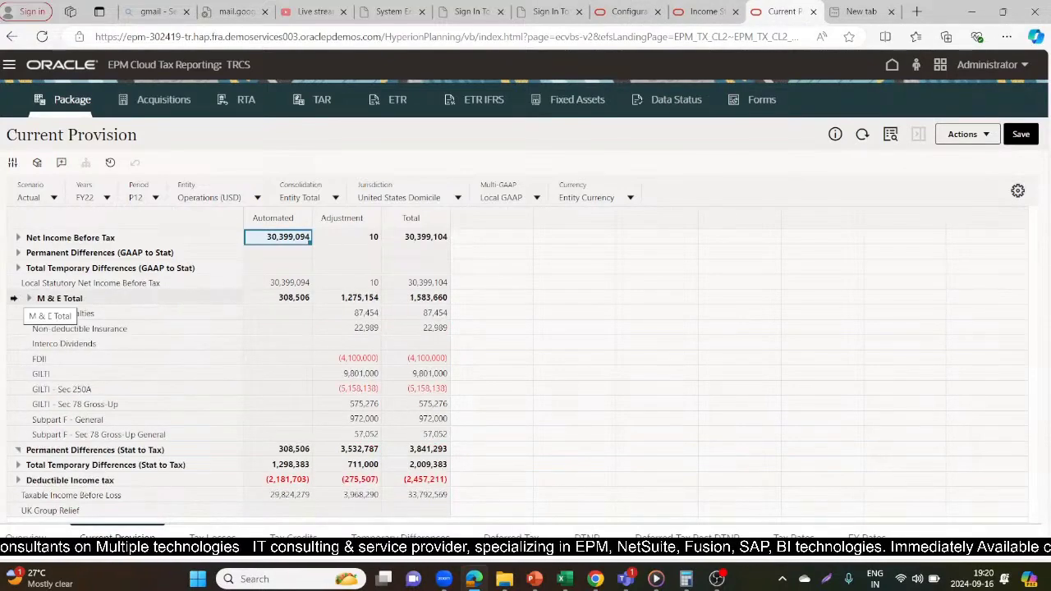
click(28, 298)
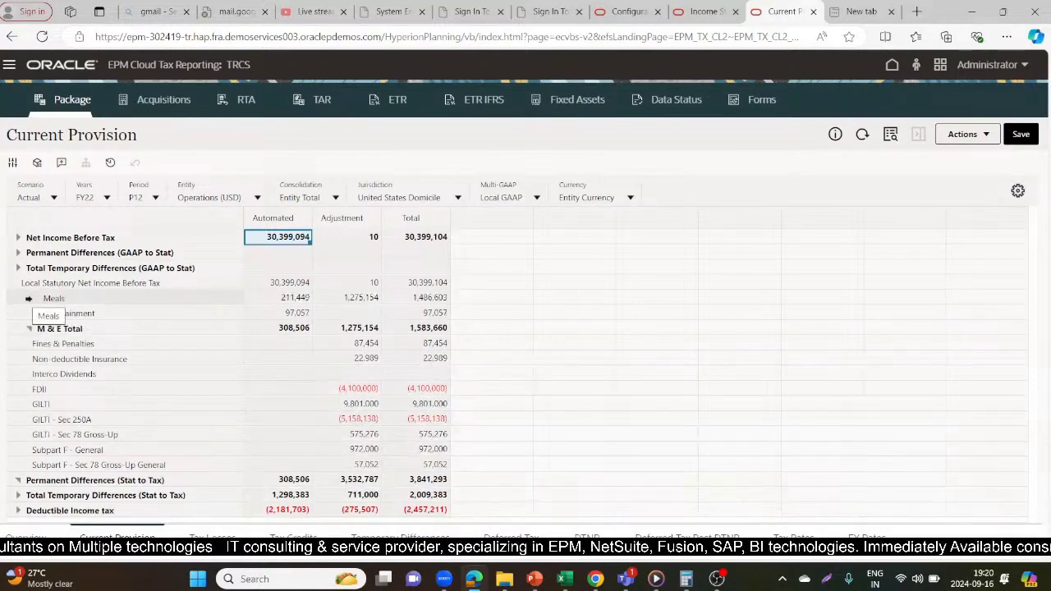
click(56, 298)
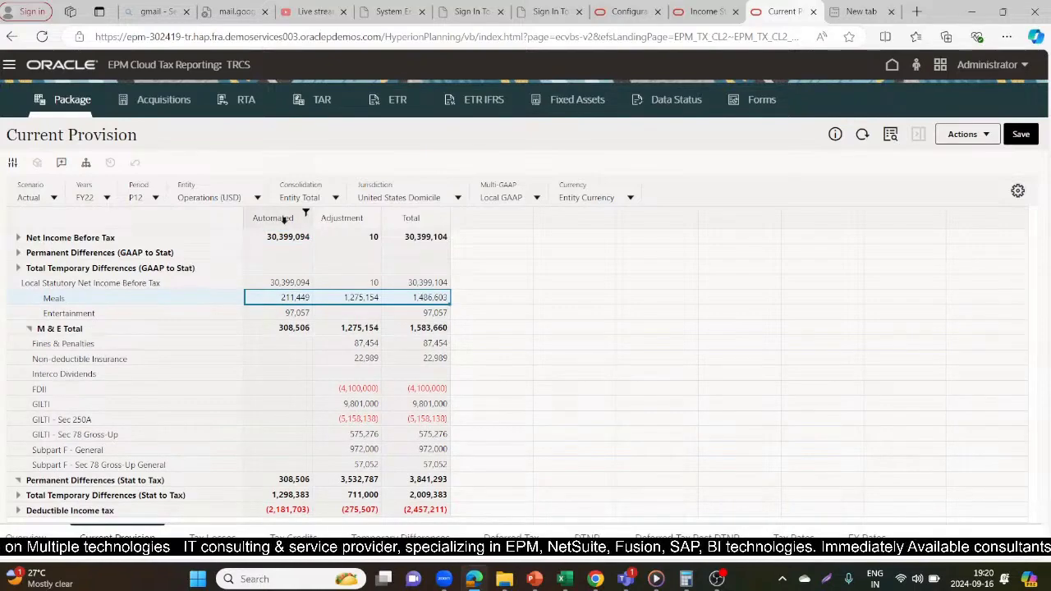
Divide the income statement's Meals amount, 422898, by 2 in Calculator and compare it with the Automated Meals amount in Current Provision
click(687, 579)
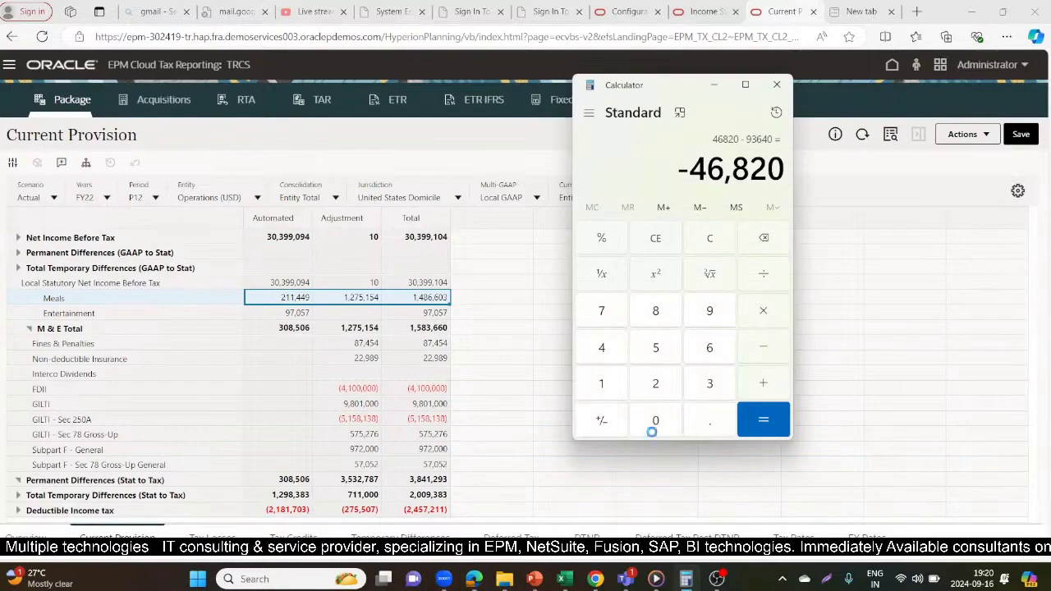
click(656, 240)
click(708, 10)
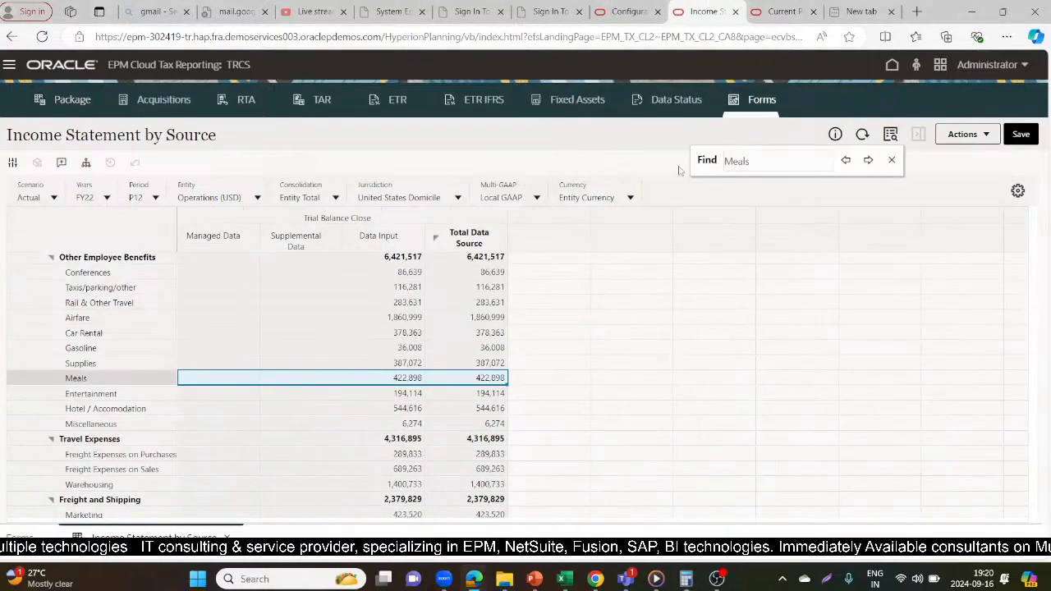
click(686, 579)
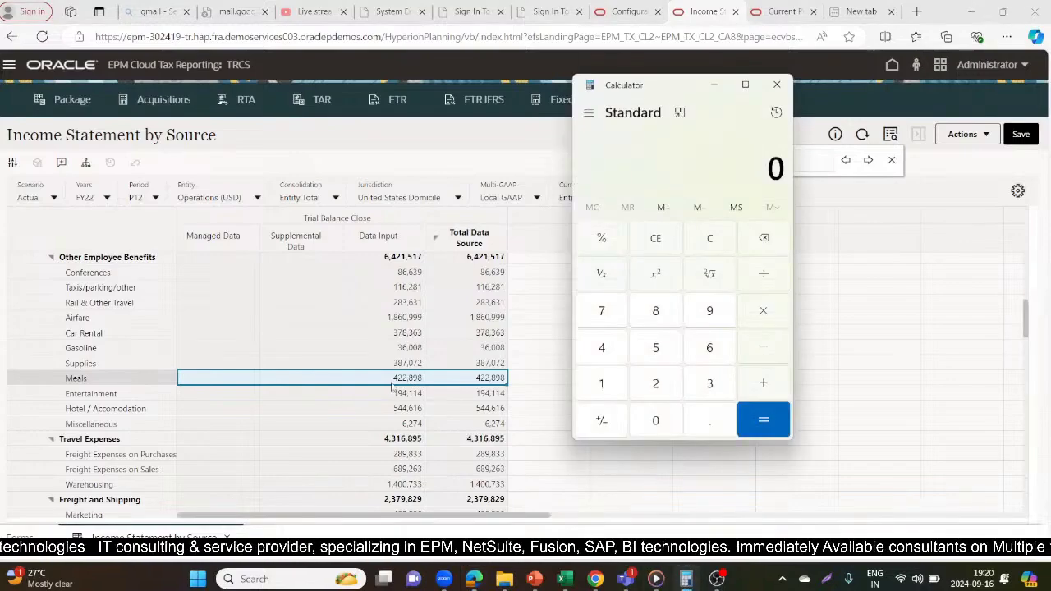
text(422898)
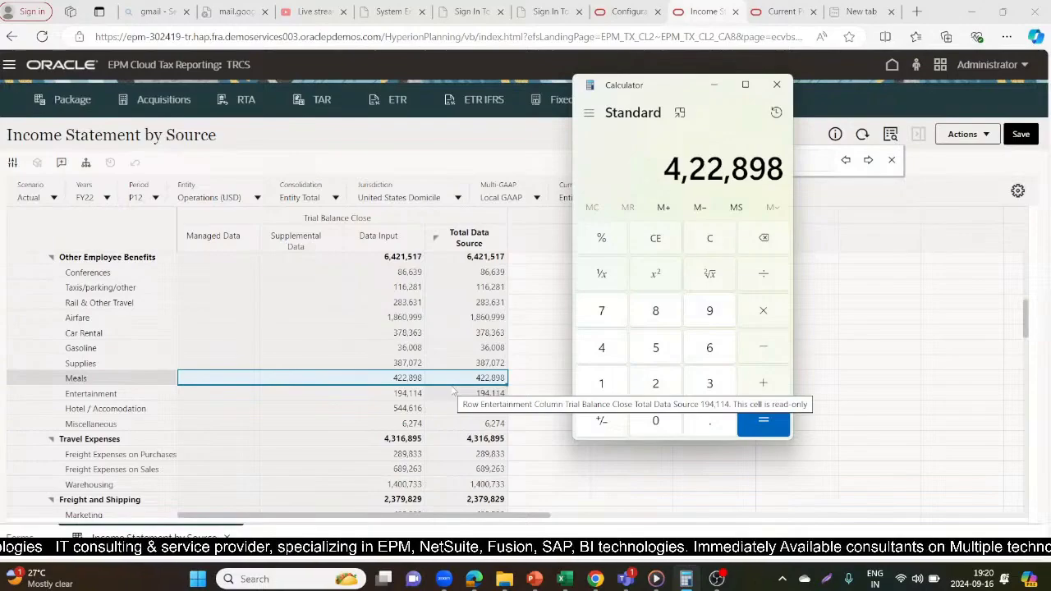
key(slash)
text(2)
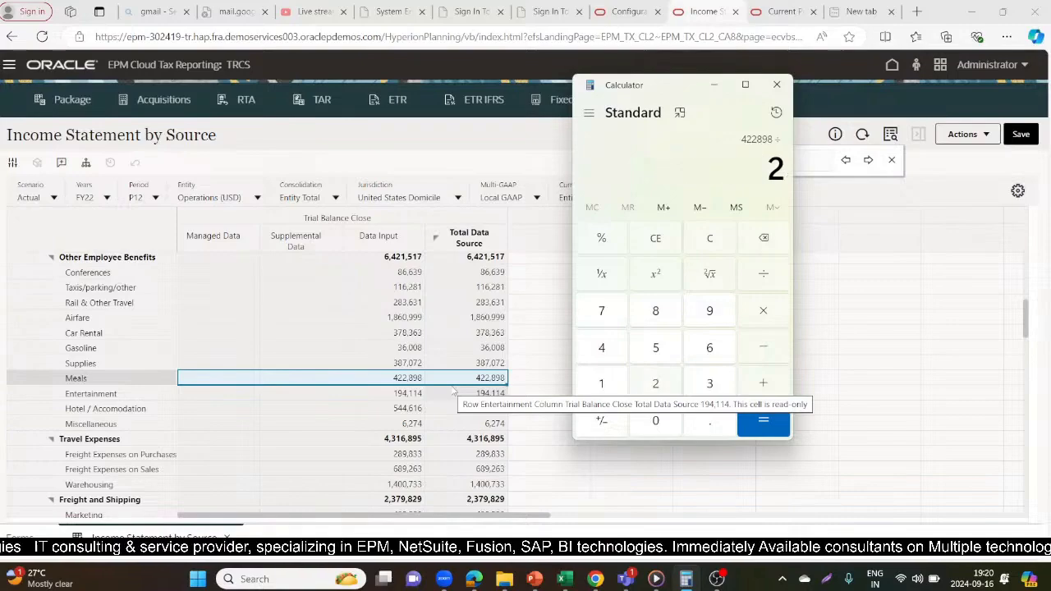
key(Return)
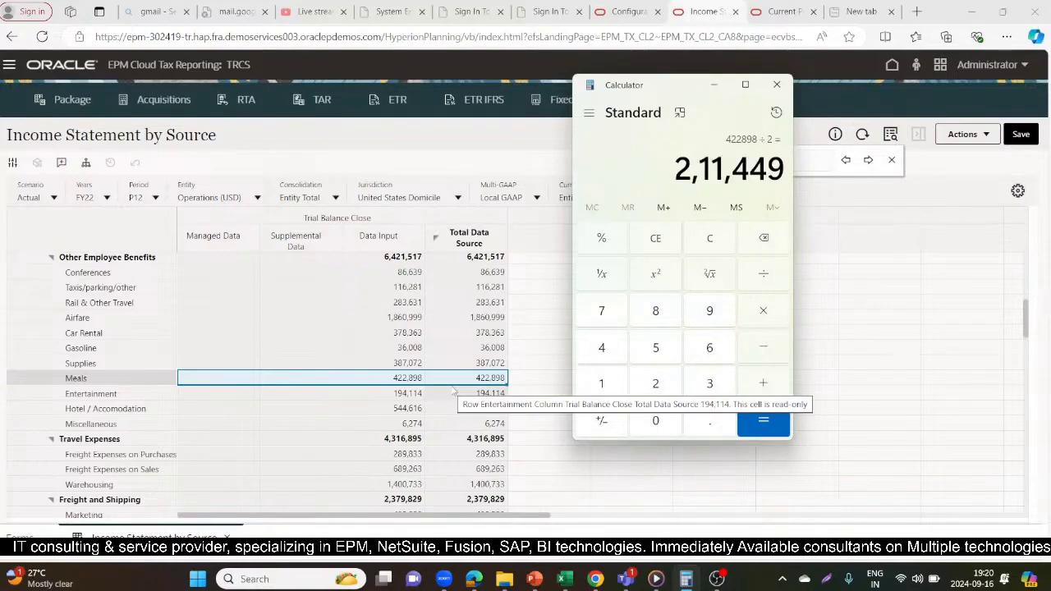
click(786, 9)
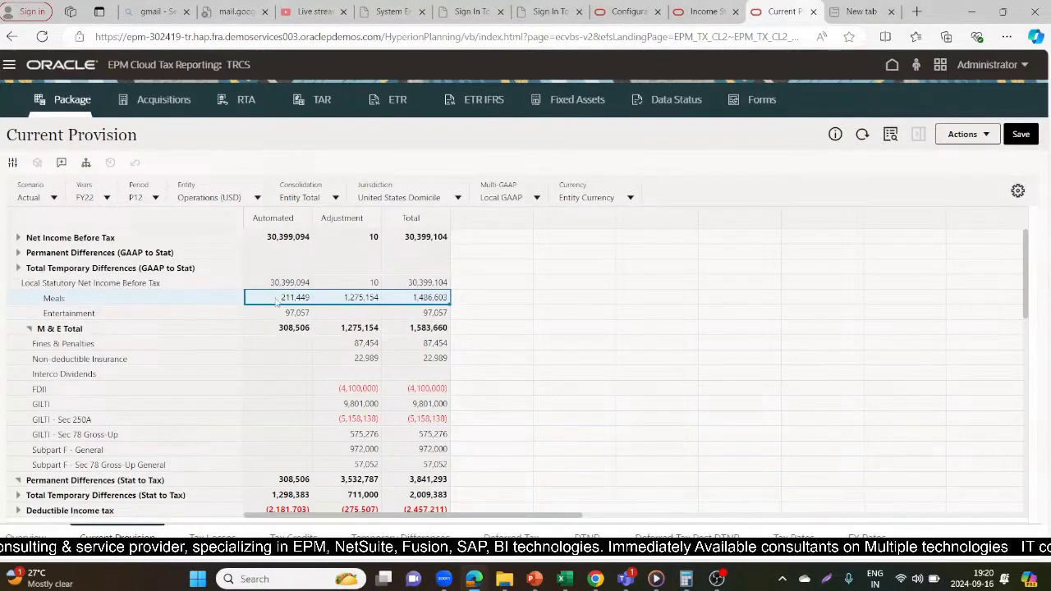
click(686, 579)
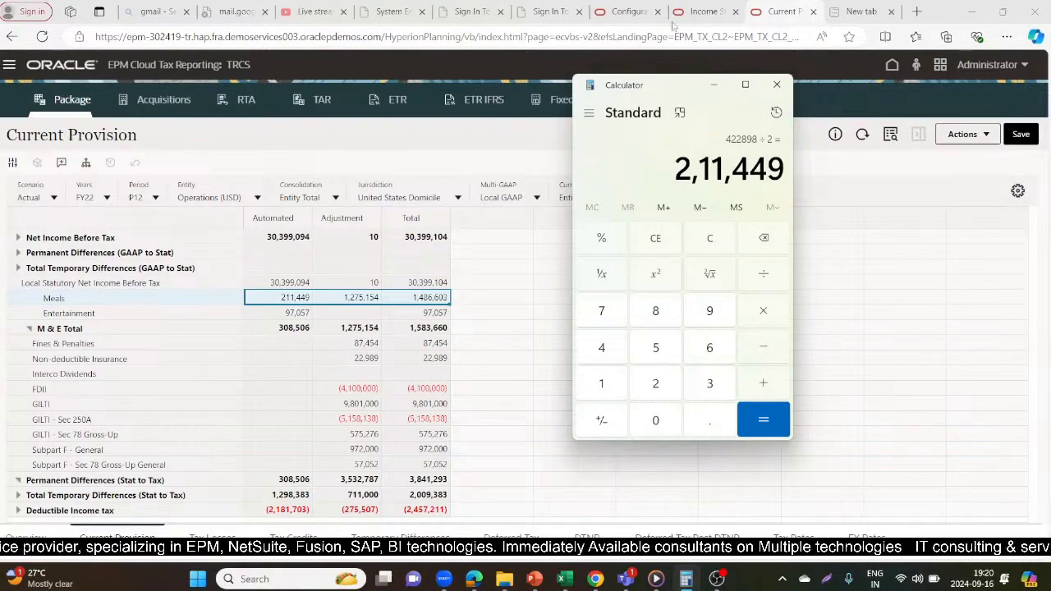
Highlight the Entertainment row in the income statement and the matching Entertainment rule in Tax Automation Global
click(698, 11)
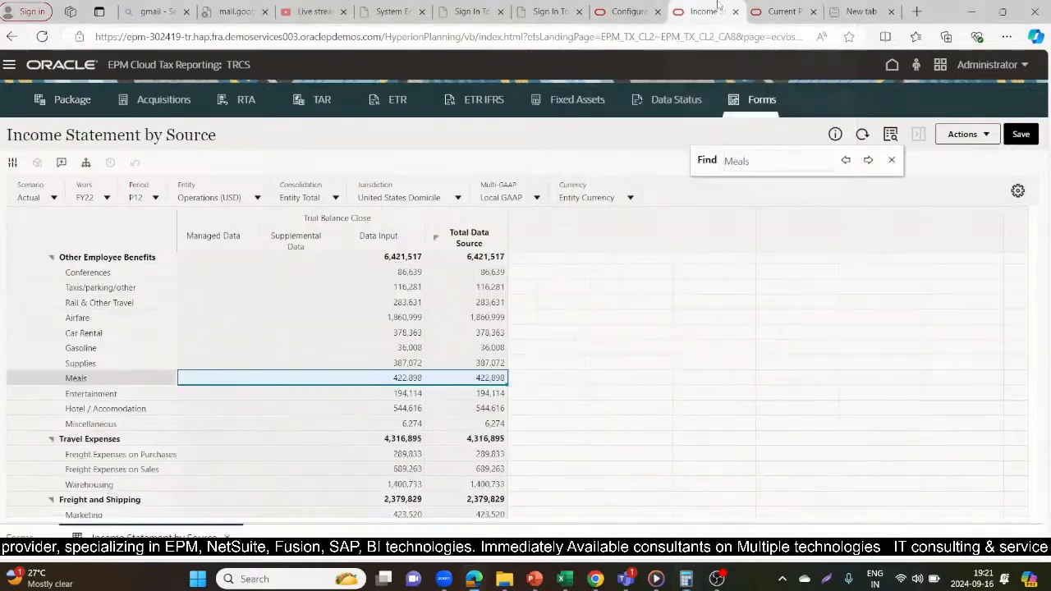
click(111, 394)
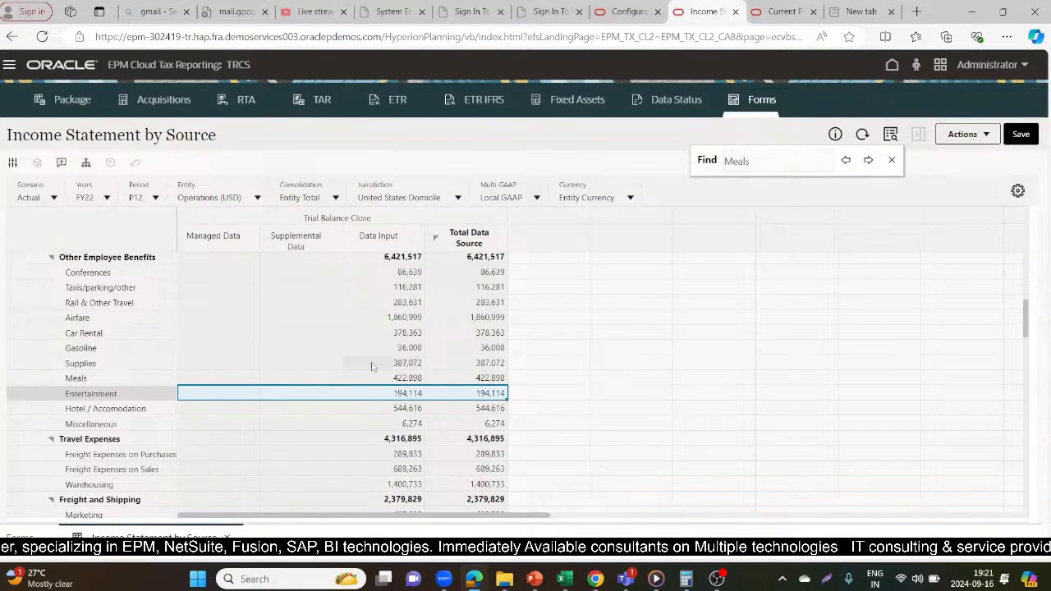
click(629, 12)
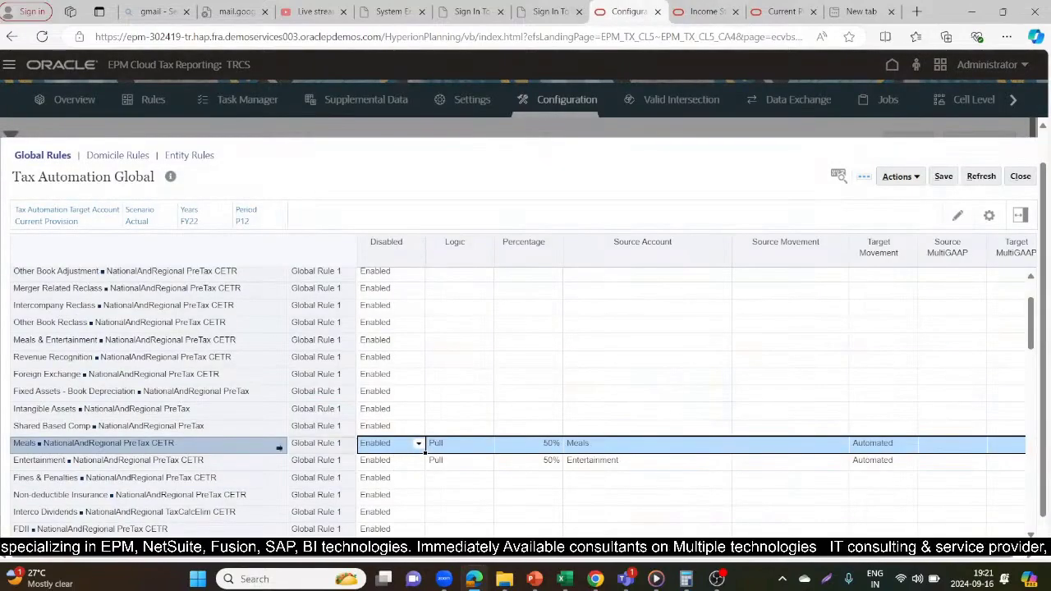
click(255, 460)
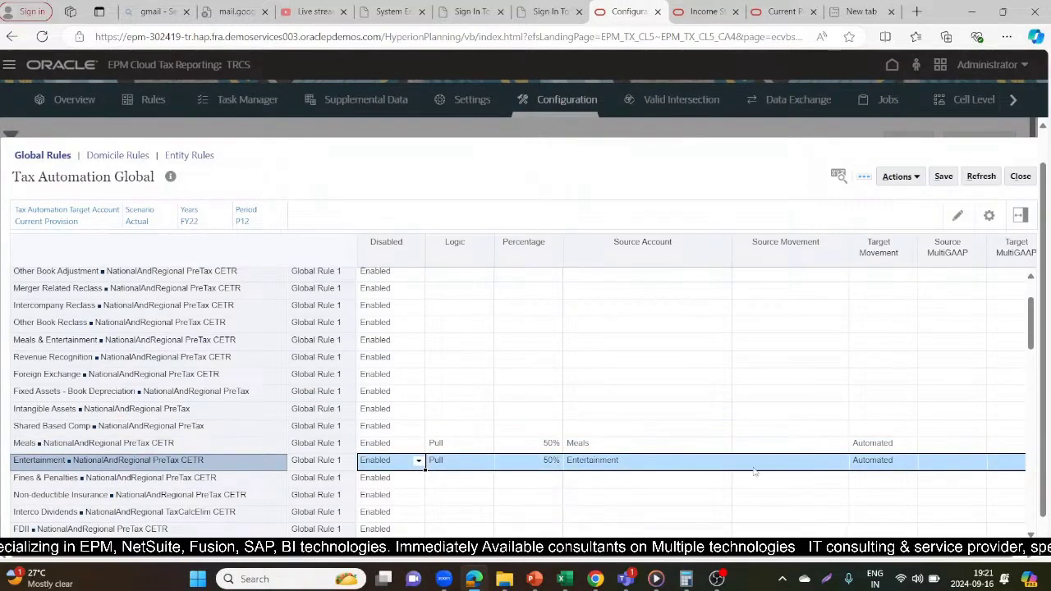
Locate the Bad Debts rule in Tax Automation Global and highlight its row to examine the Movement logic
drag(1032, 324, 1036, 397)
click(550, 302)
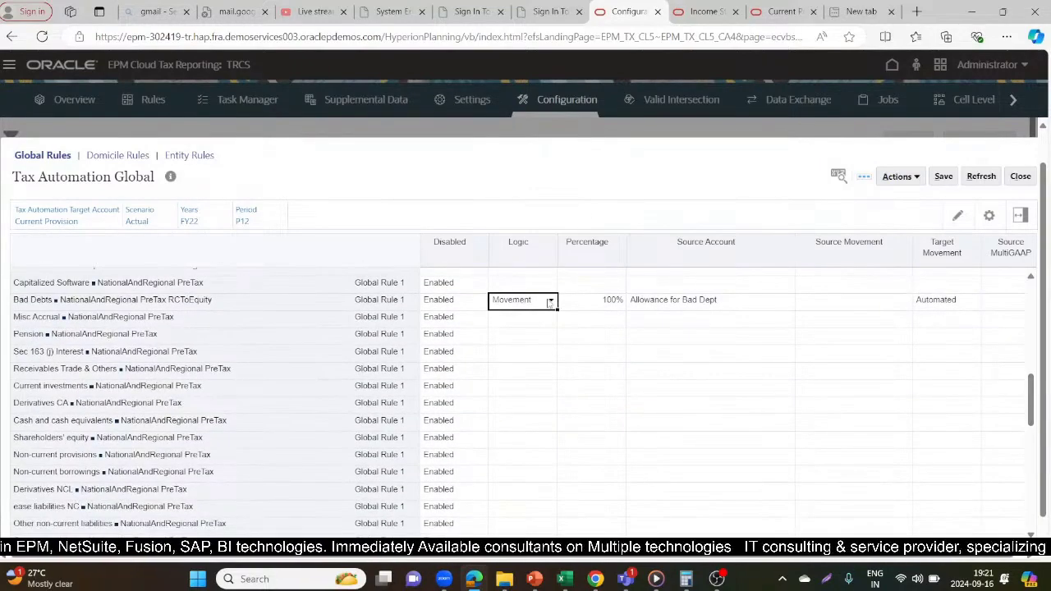
click(230, 304)
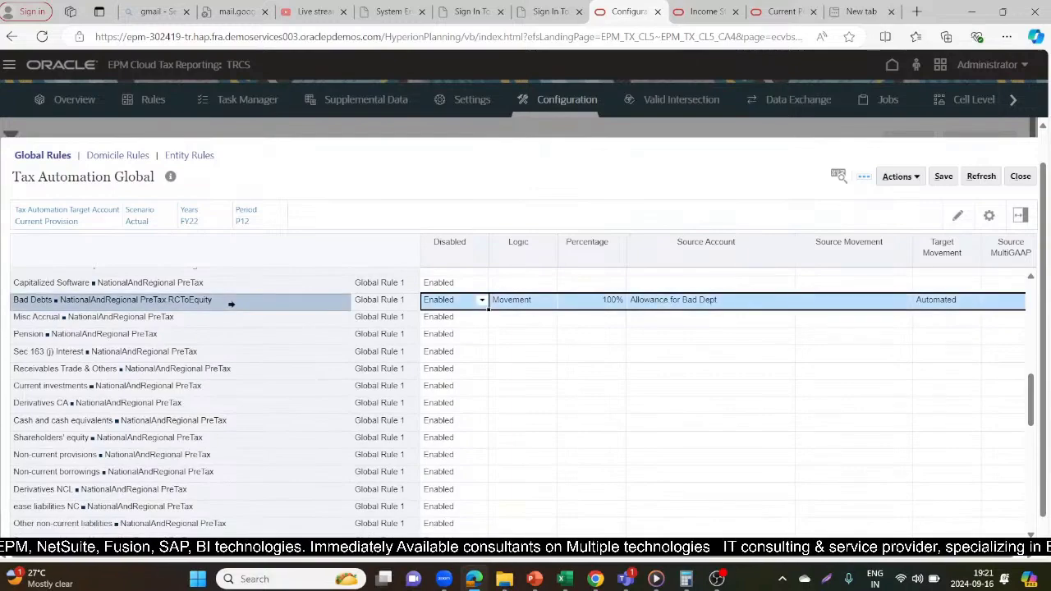
Switch to the CURRENCY RATES workbook in Excel, add a new sheet, and enter "P12 of Current year -P12 of last year" in A1
mouse_move(573, 585)
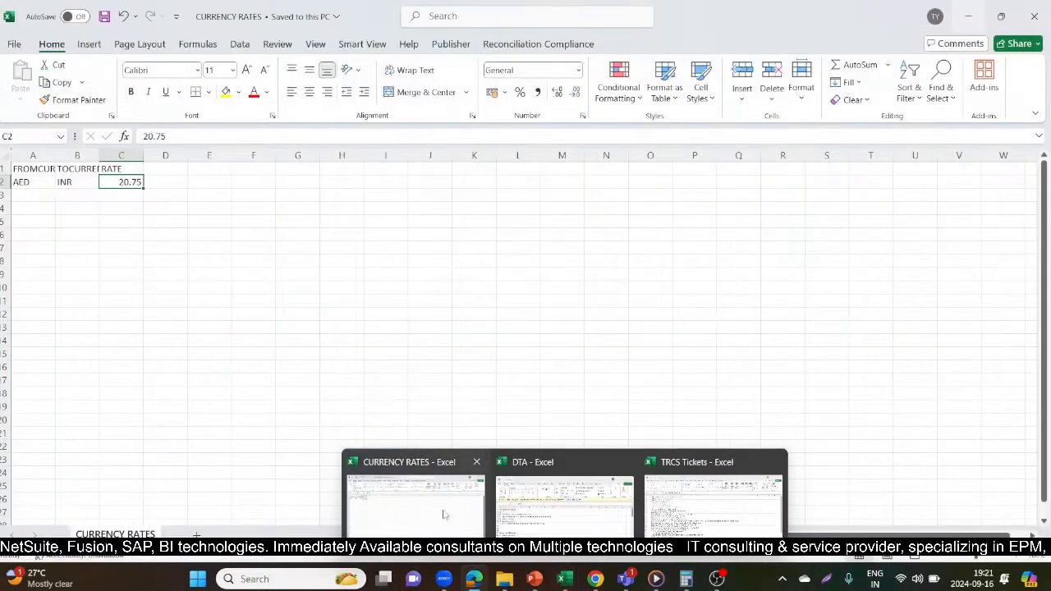
click(444, 515)
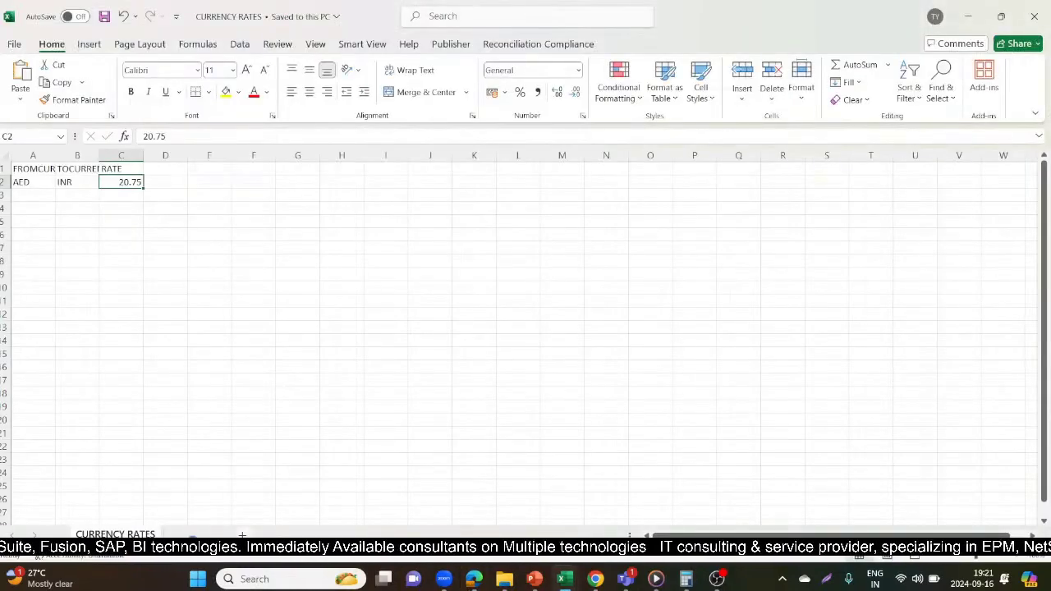
key(shift+F11)
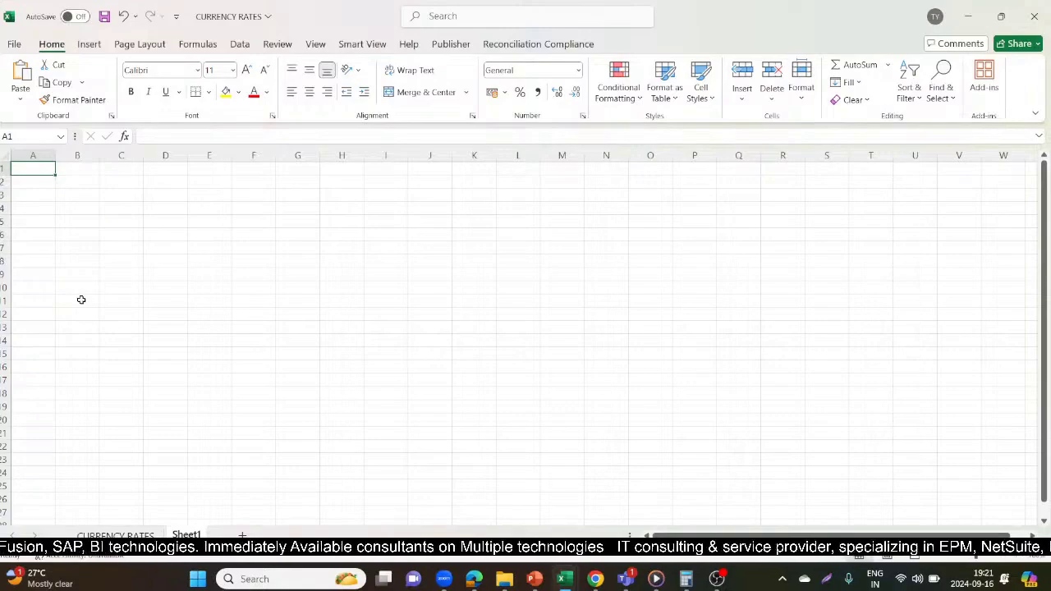
text(P)
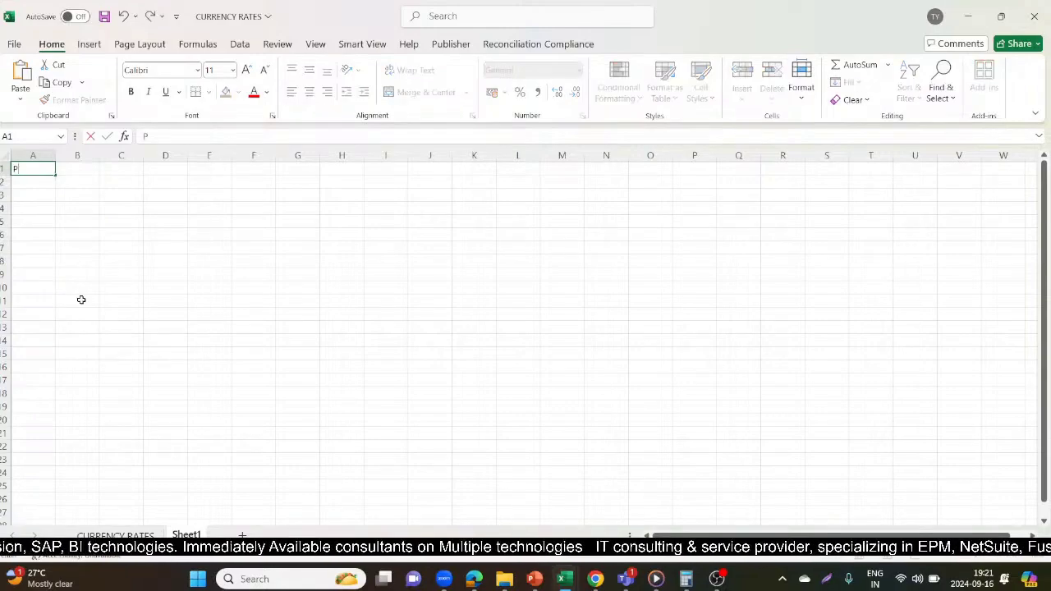
text(12)
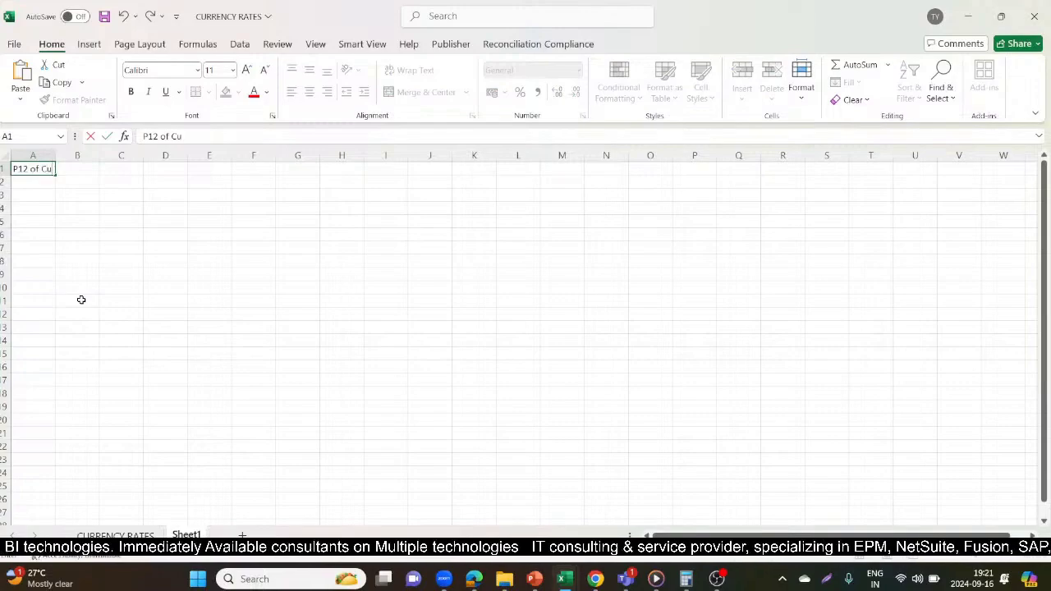
text(of Current year -P12 of last year)
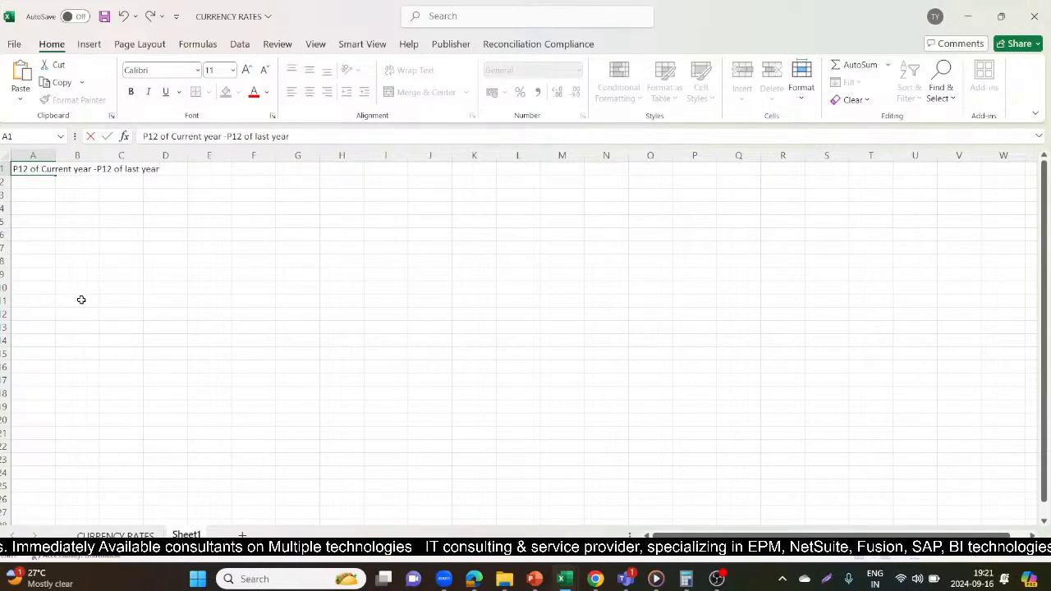
click(81, 298)
Reword the text in cell A1 to "any month of Current year -P12 of last year"
click(25, 168)
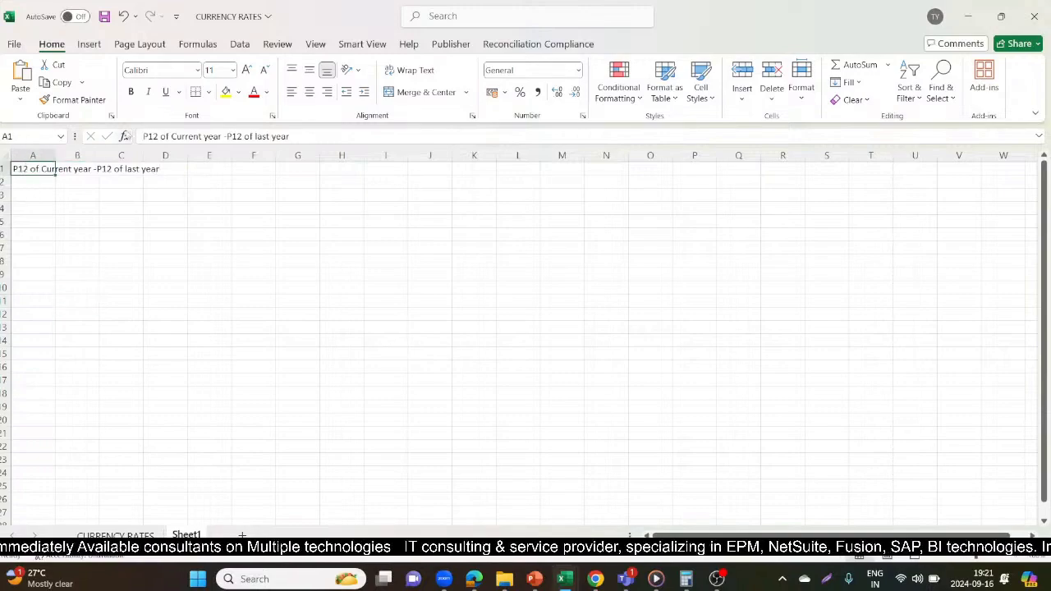
click(172, 137)
key(BackSpace)
key(BackSpace)
key(BackSpace)
key(BackSpace)
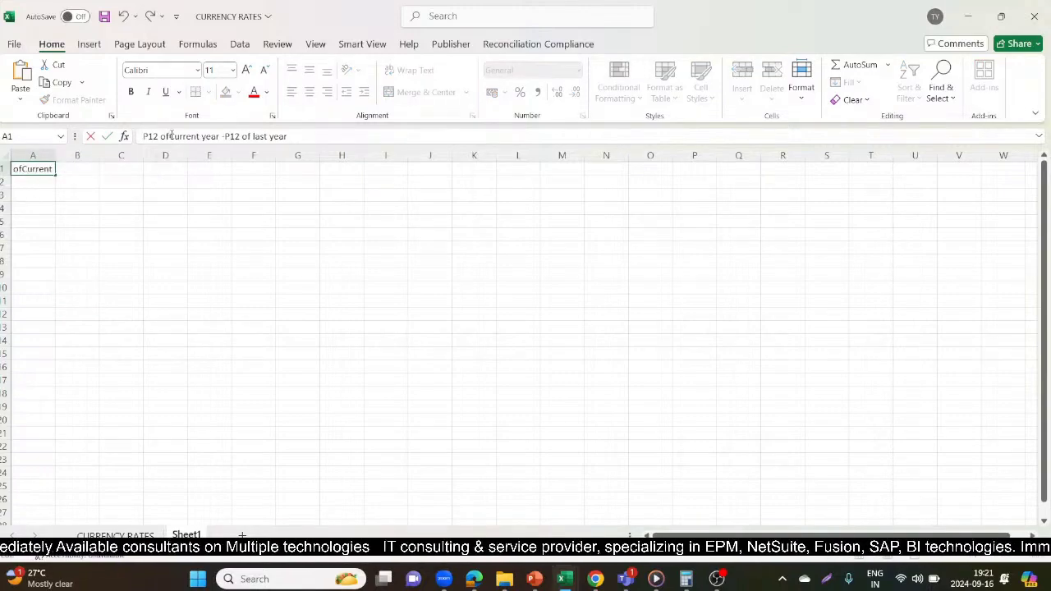
key(BackSpace)
key(BackSpace)
key(BackSpace)
text(any month)
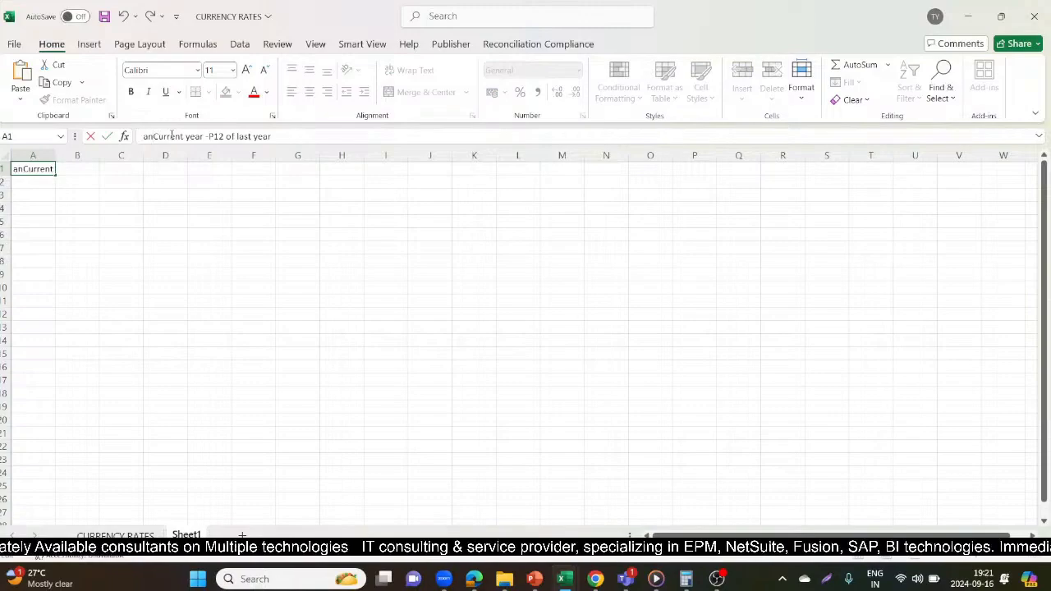
text( of)
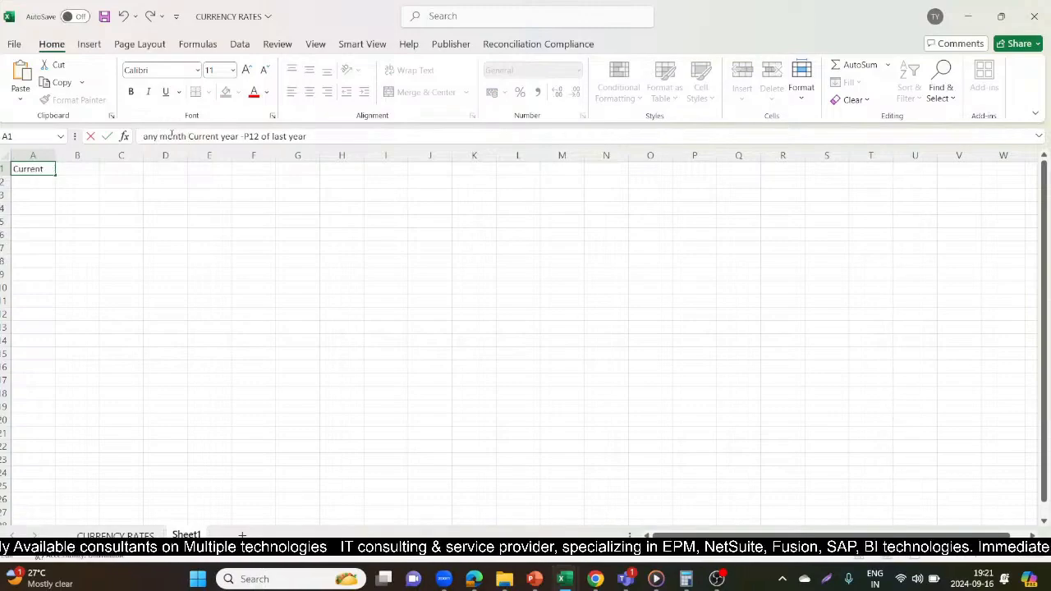
click(100, 235)
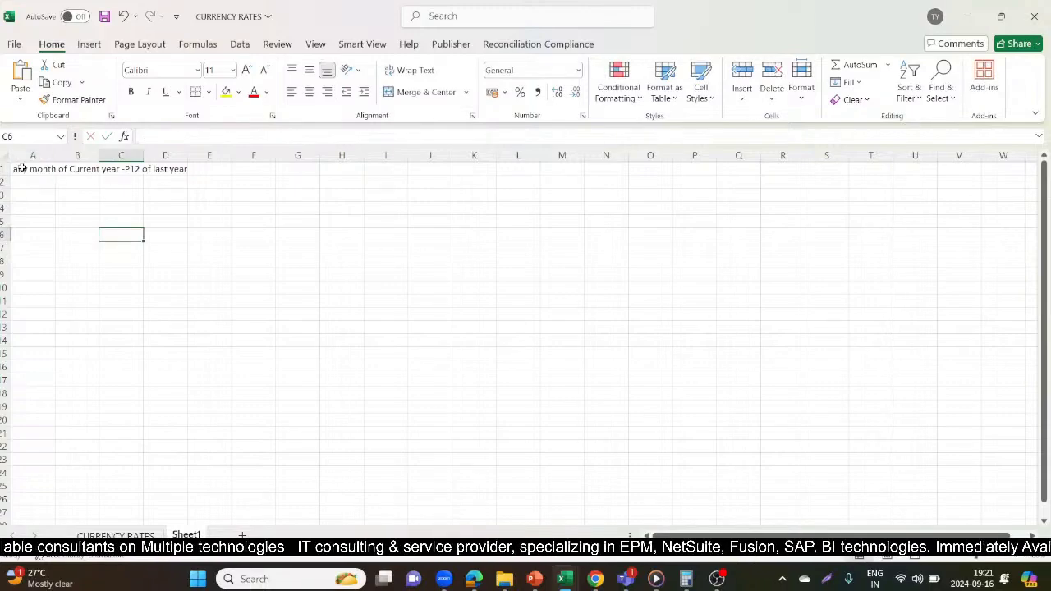
Switch from Excel to the Oracle Tax Reporting forms and open Balance Sheet by Source from the Book Data folder
drag(20, 169, 174, 171)
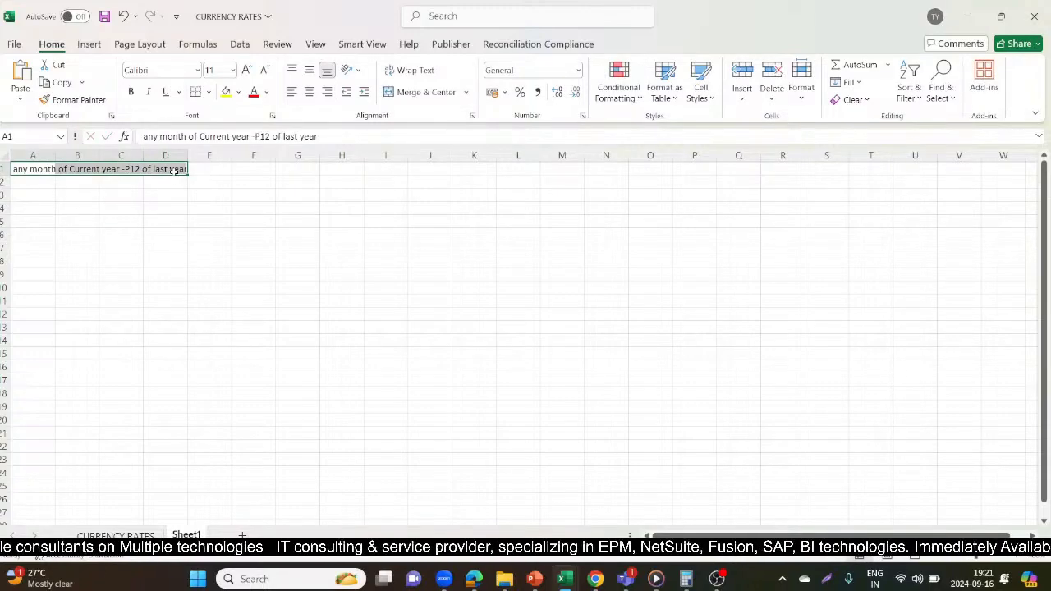
key(alt+Tab)
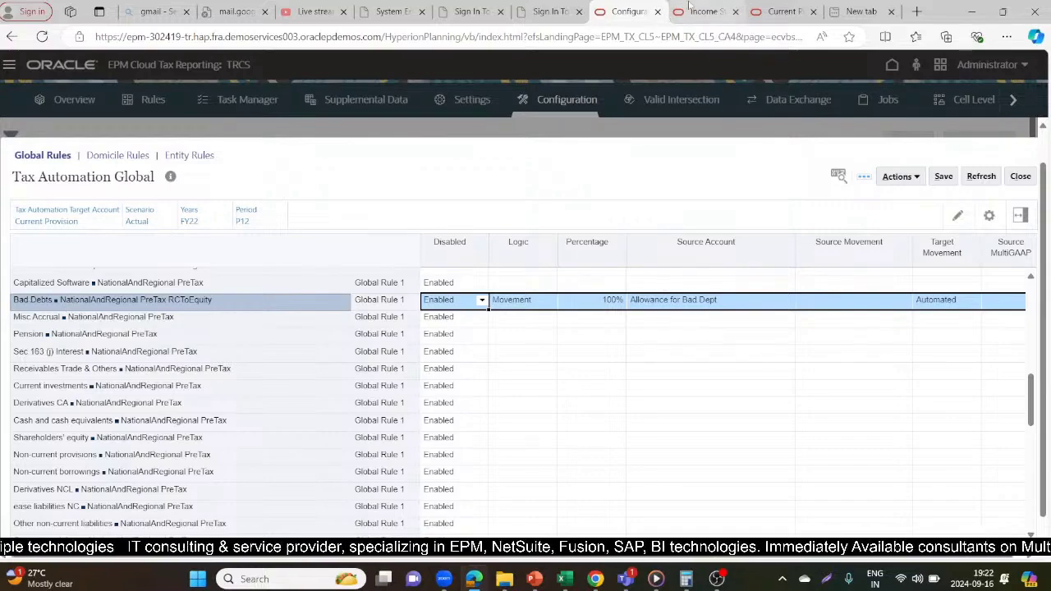
click(689, 8)
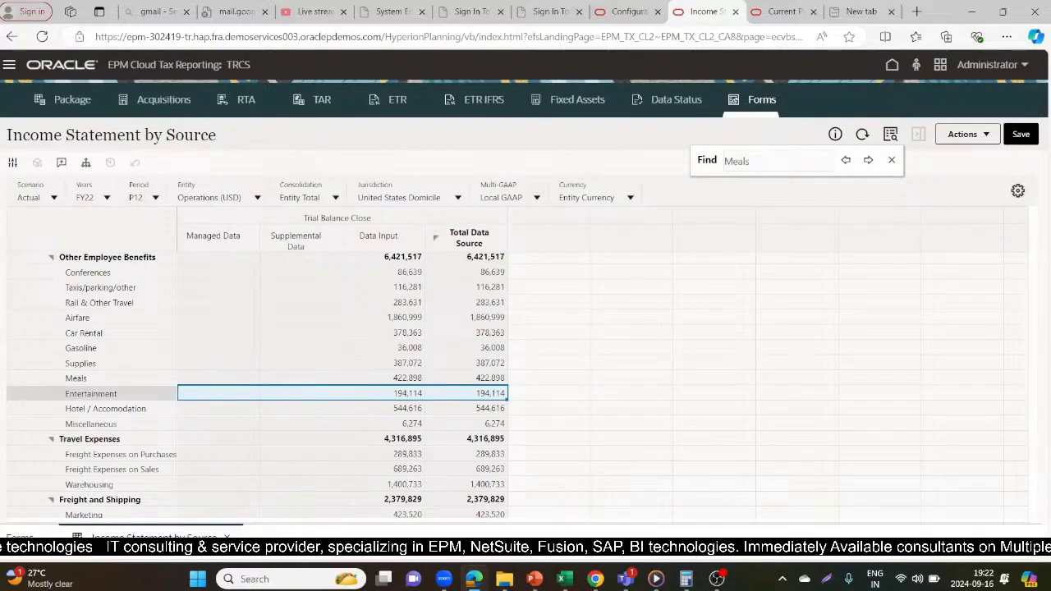
click(21, 537)
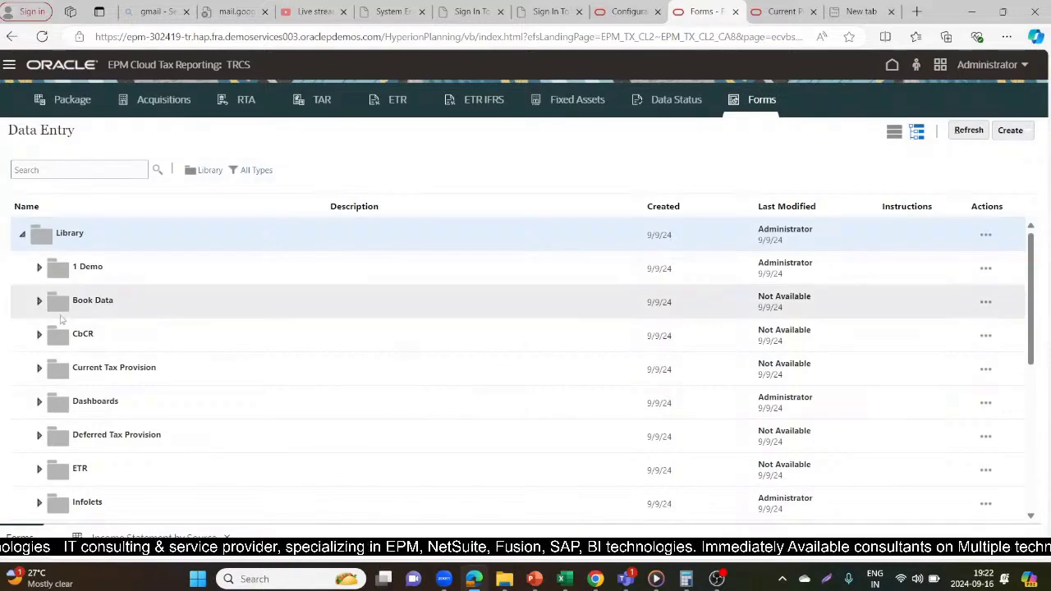
click(38, 303)
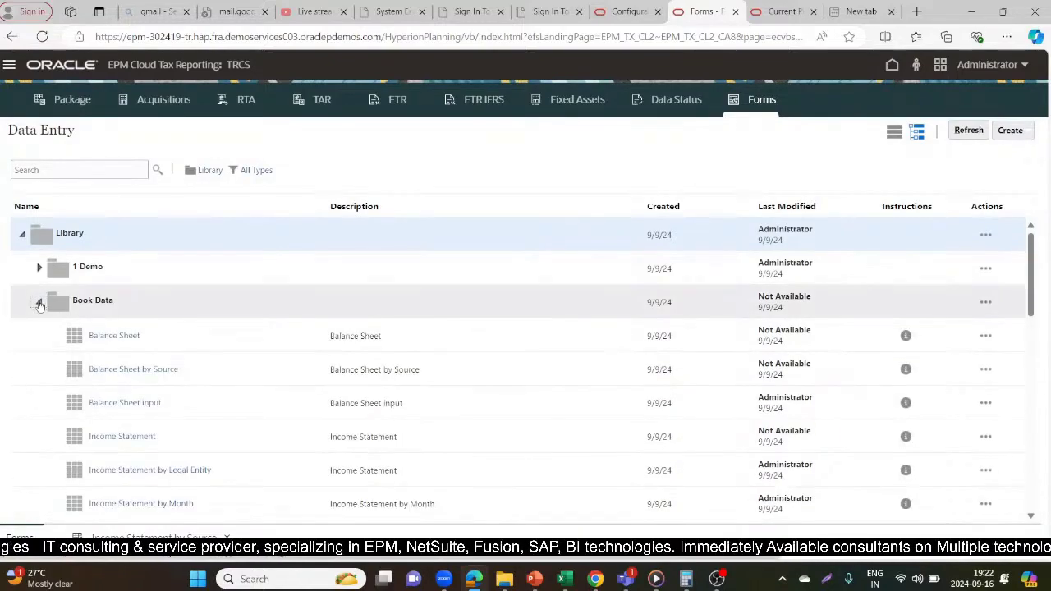
click(97, 370)
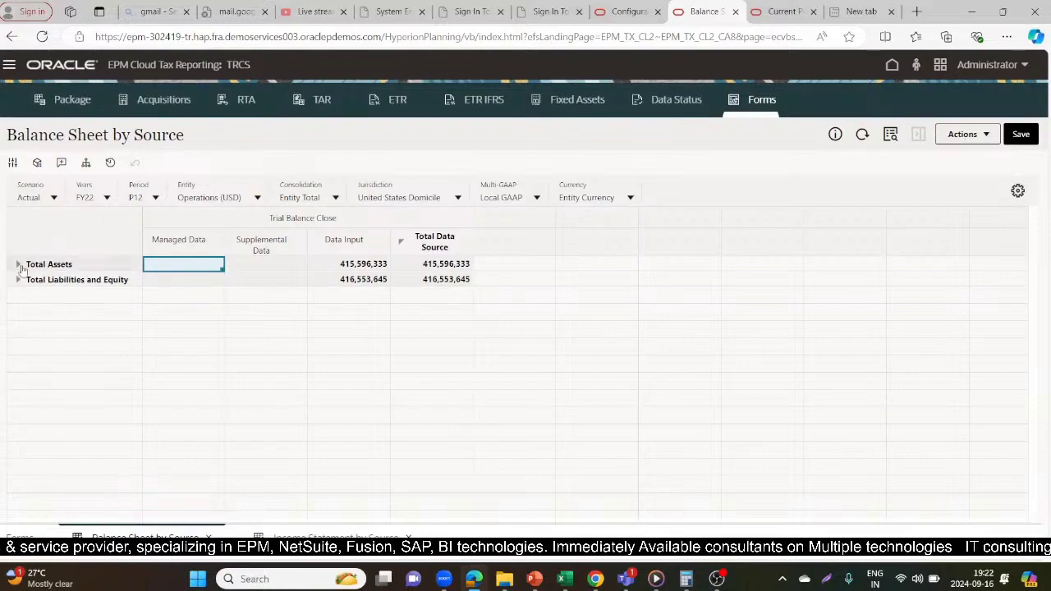
Expand Total Assets, Current Assets and Accounts Receivables, and highlight the Allowance for Bad Dept row for FY22 P12
click(18, 264)
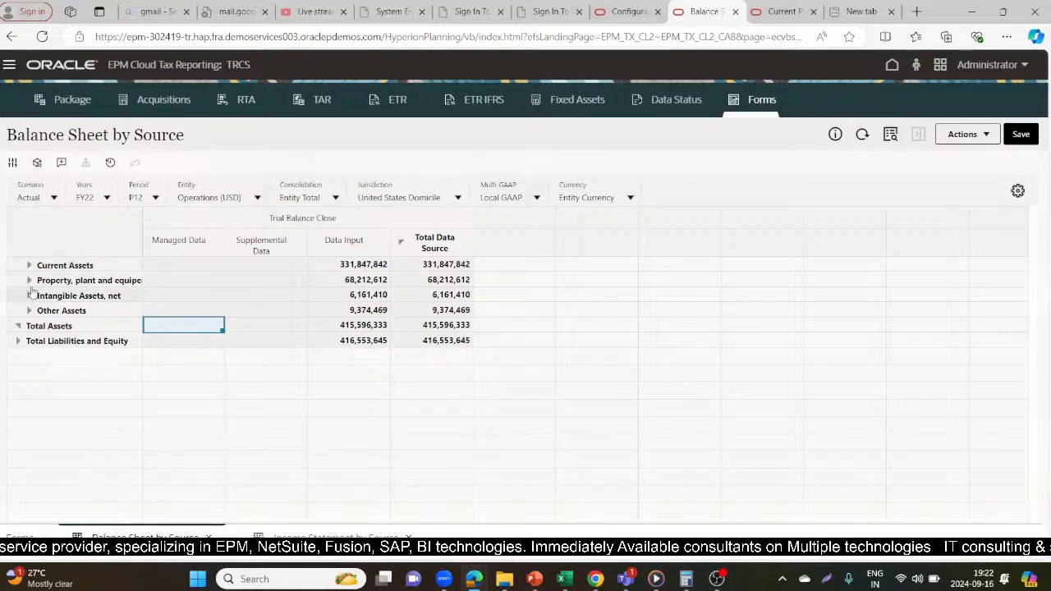
click(29, 265)
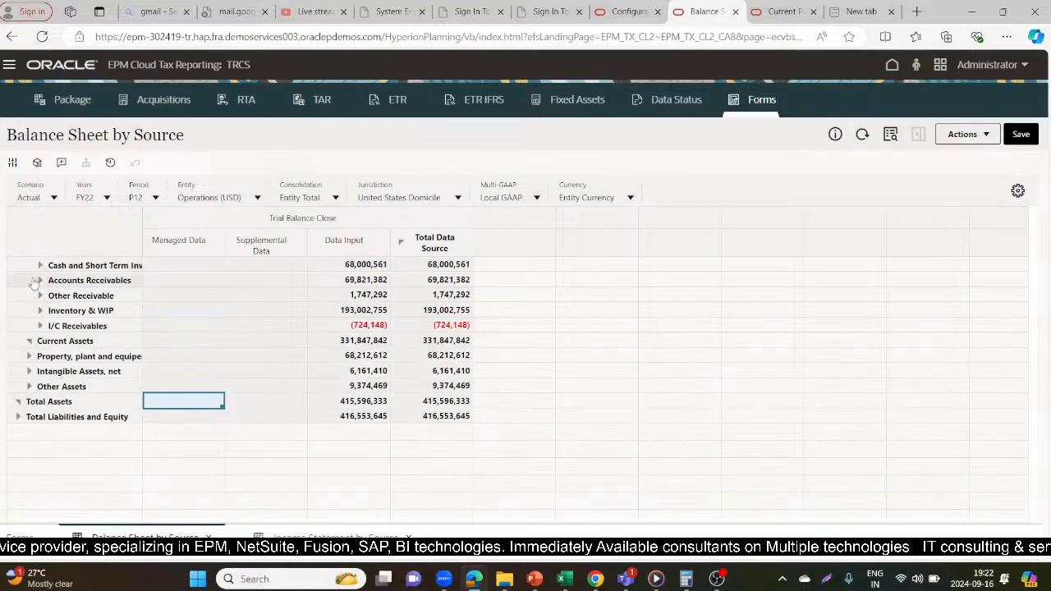
click(38, 280)
click(72, 259)
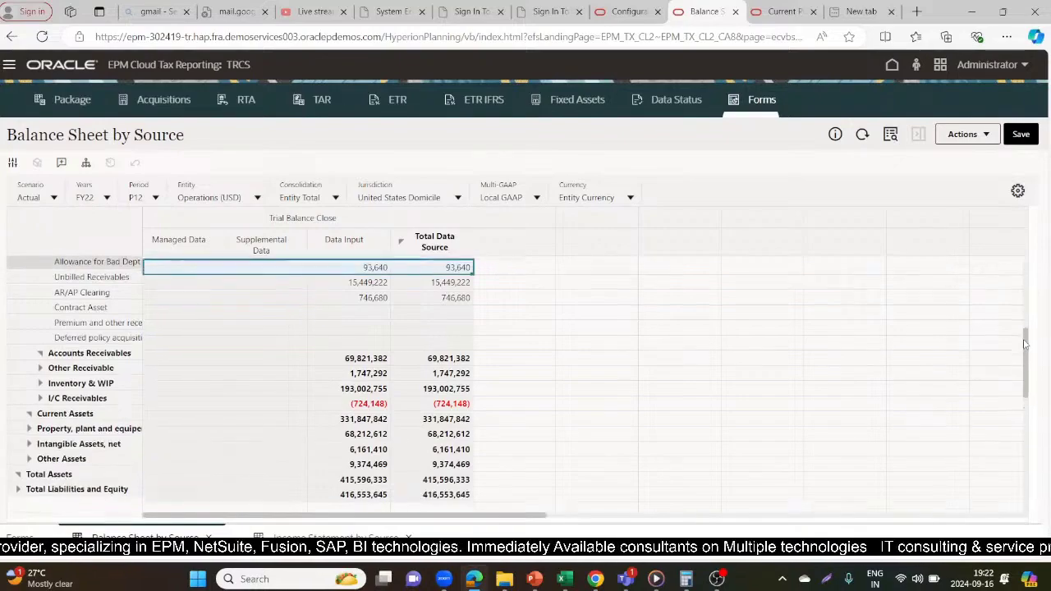
scroll(1025, 343, up, 2)
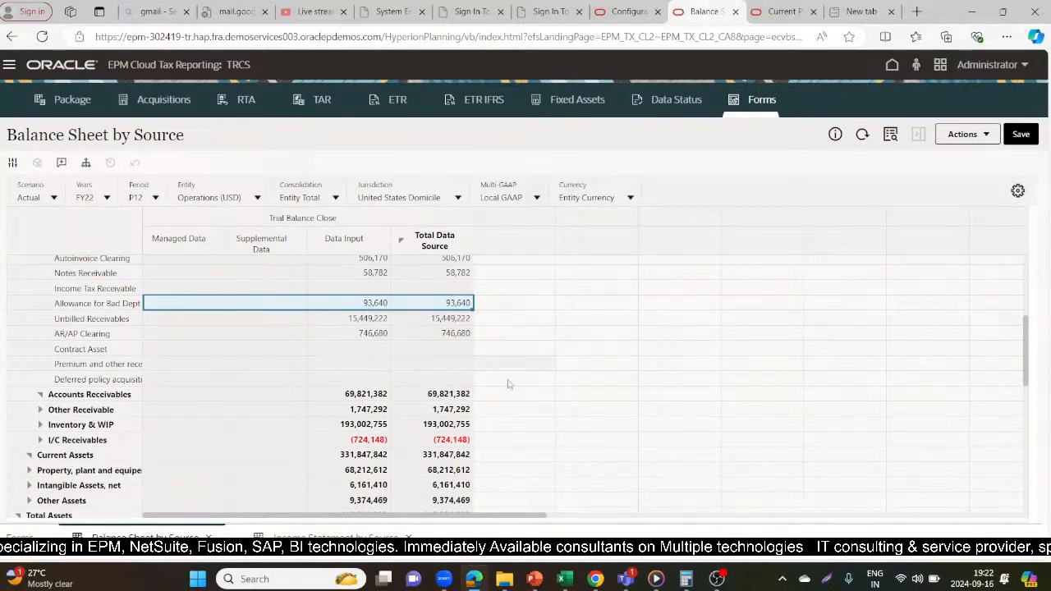
Switch to the CURRENCY RATES workbook in Excel and enter the FY22 allowance value 93640 in cell A3
key(alt+Tab)
key(alt+Tab)
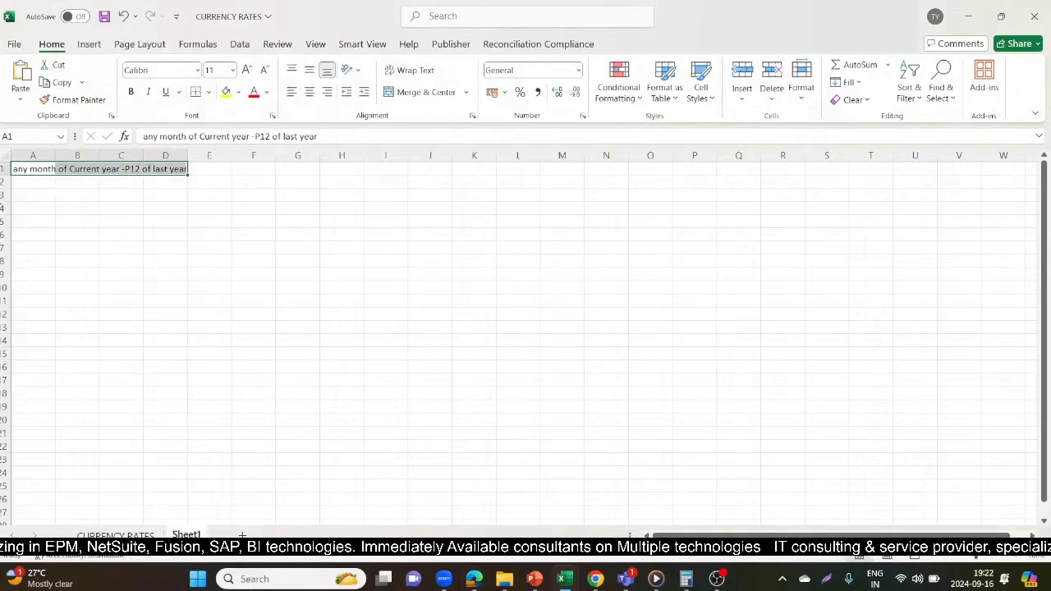
click(19, 193)
text(93)
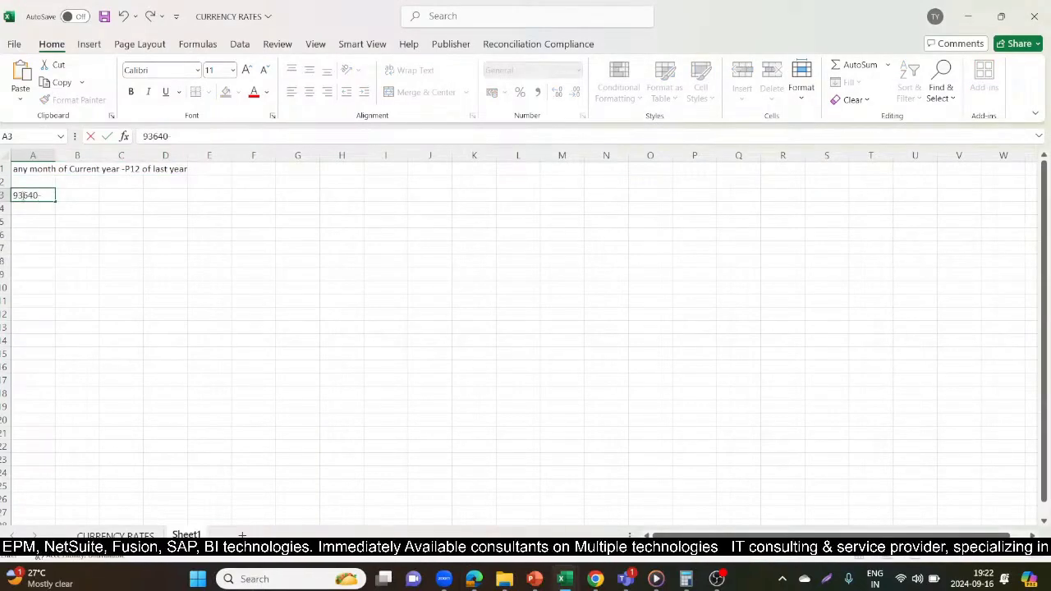
text(640-)
key(alt+Tab)
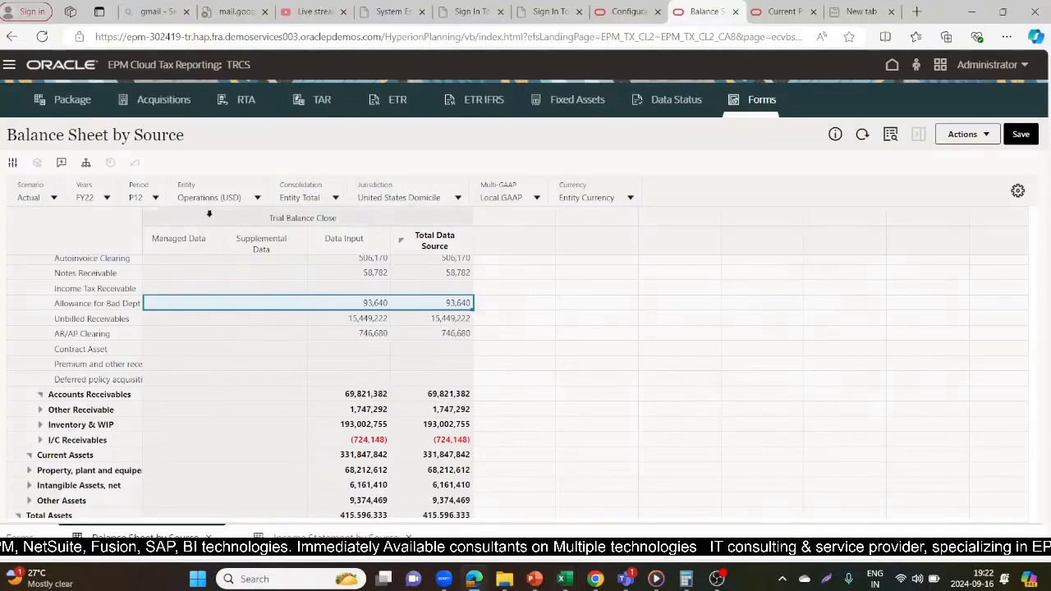
key(alt+Tab)
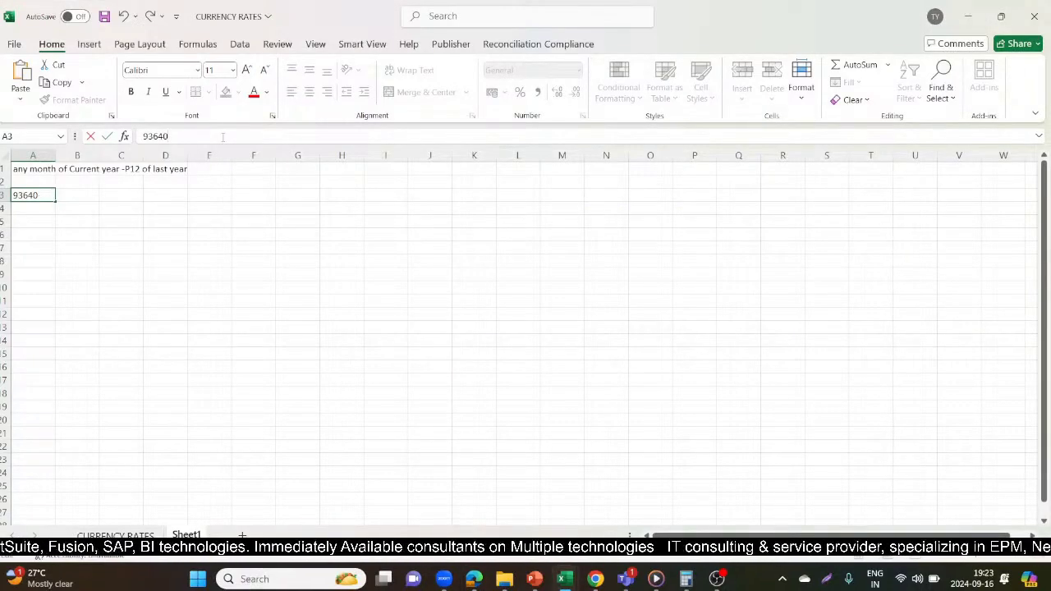
key(Tab)
Switch back to the Balance Sheet by Source form in Oracle Tax Reporting and set the year to FY21
key(alt+Tab)
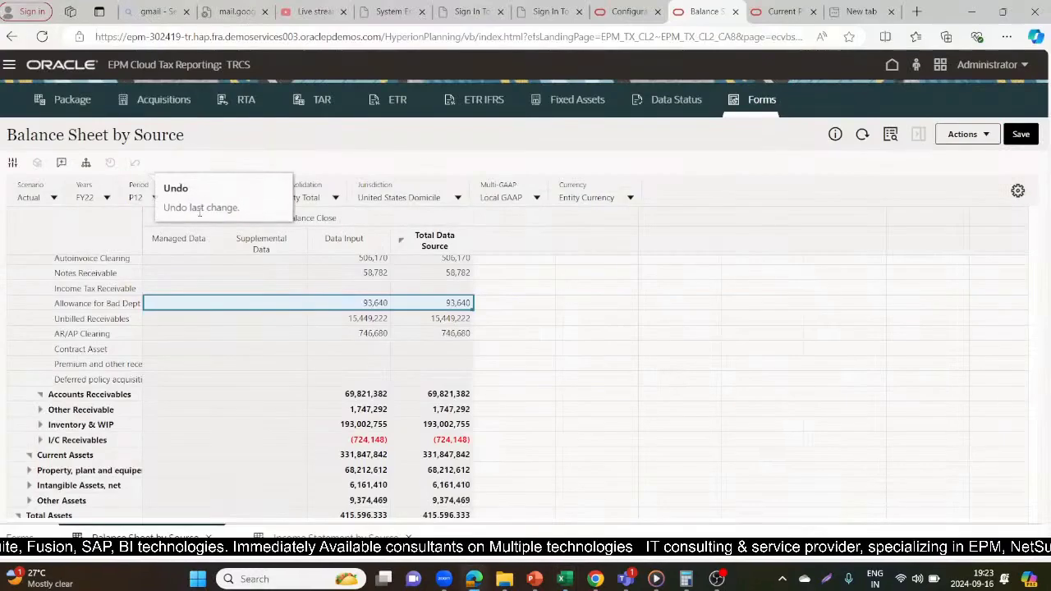
click(107, 199)
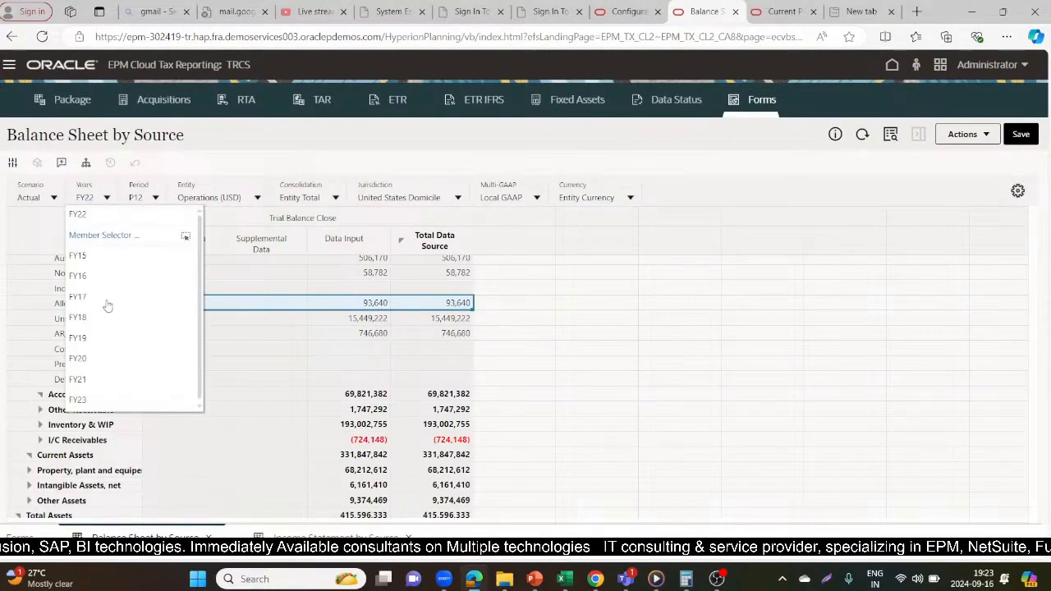
click(82, 381)
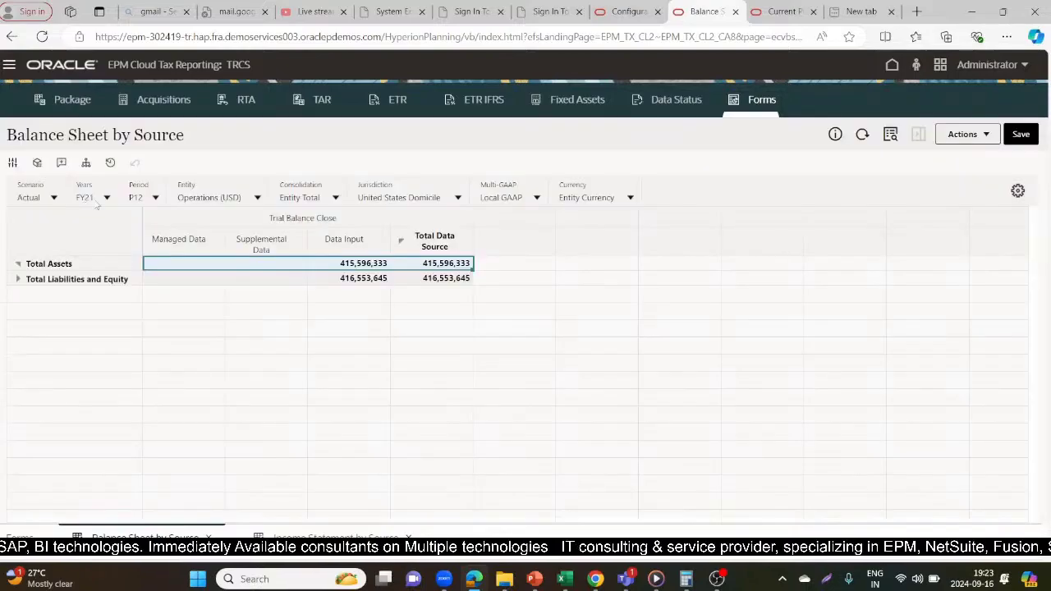
click(17, 264)
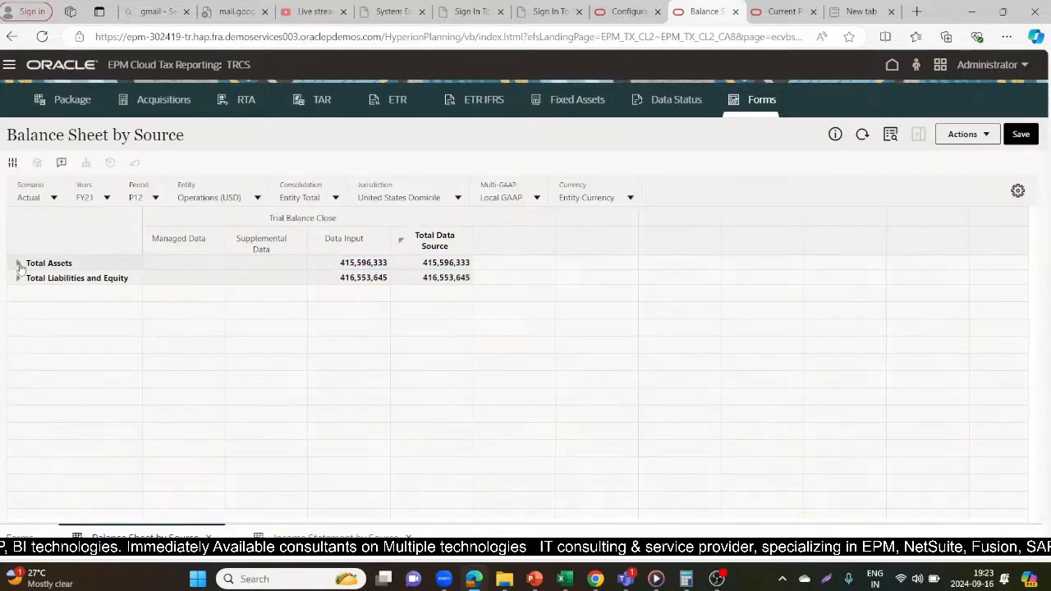
click(29, 263)
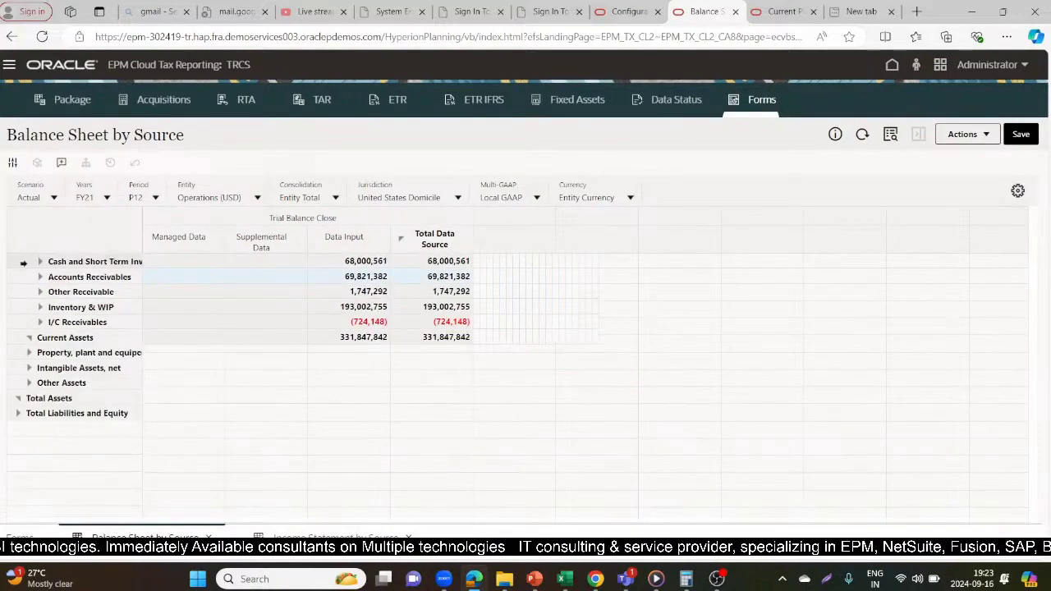
click(40, 278)
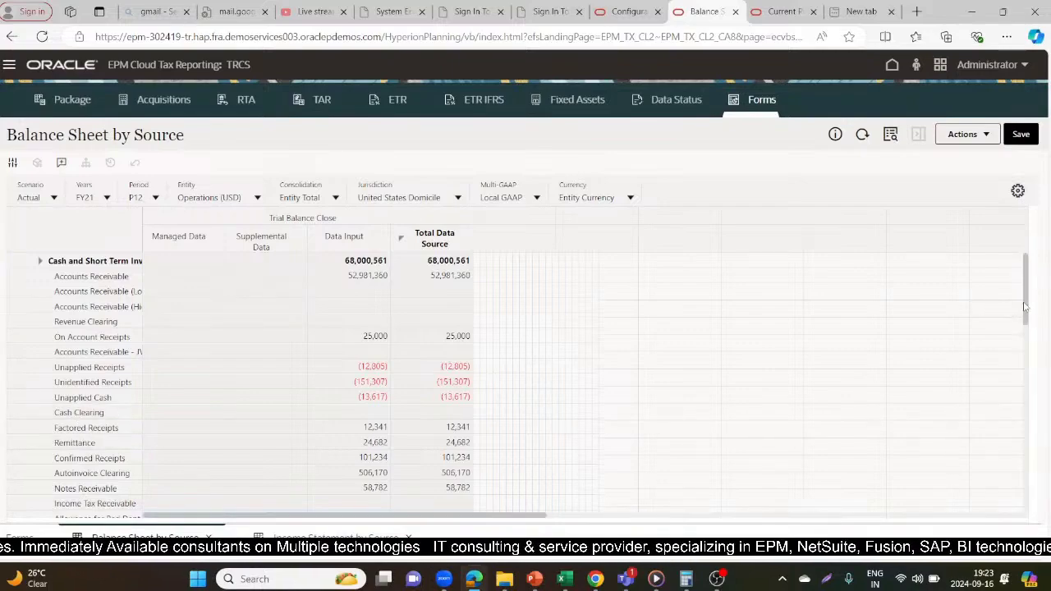
scroll(1025, 312, down, 3)
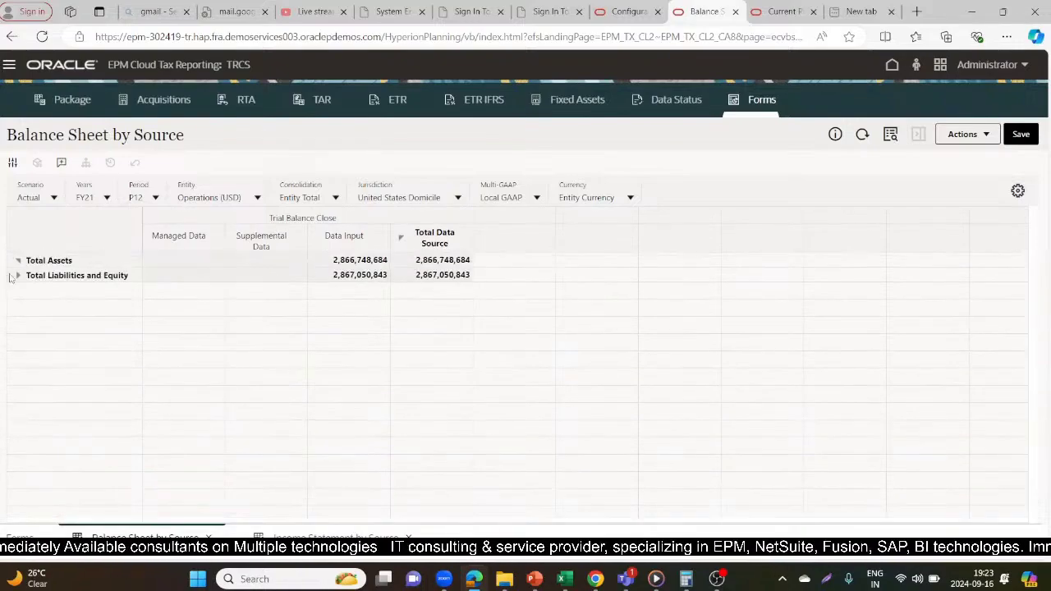
Expand the FY21 balance sheet down to the Accounts Receivables detail and highlight the Allowance for Bad Dept row
click(20, 265)
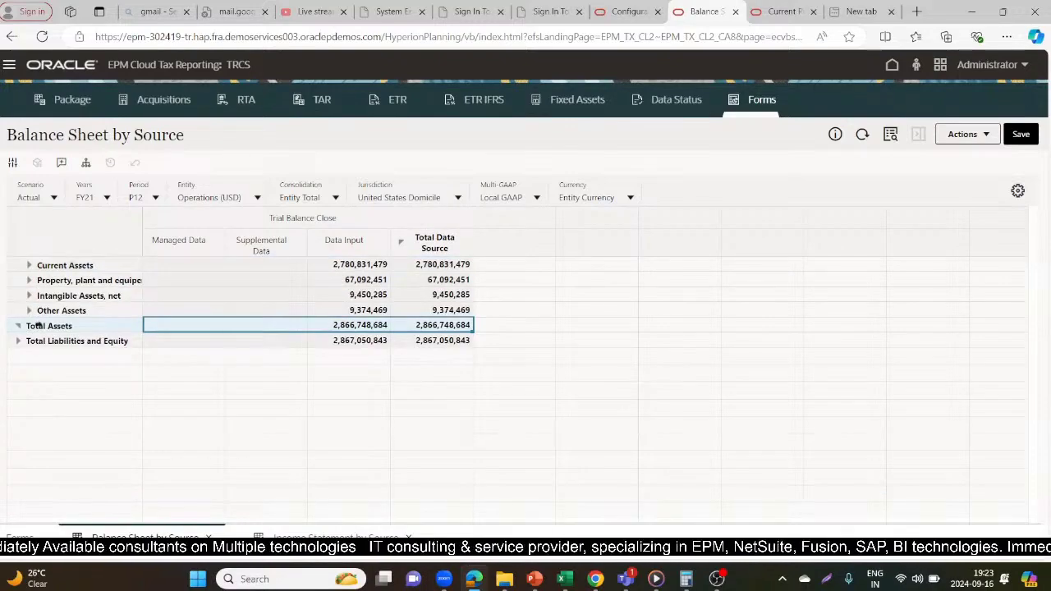
click(29, 265)
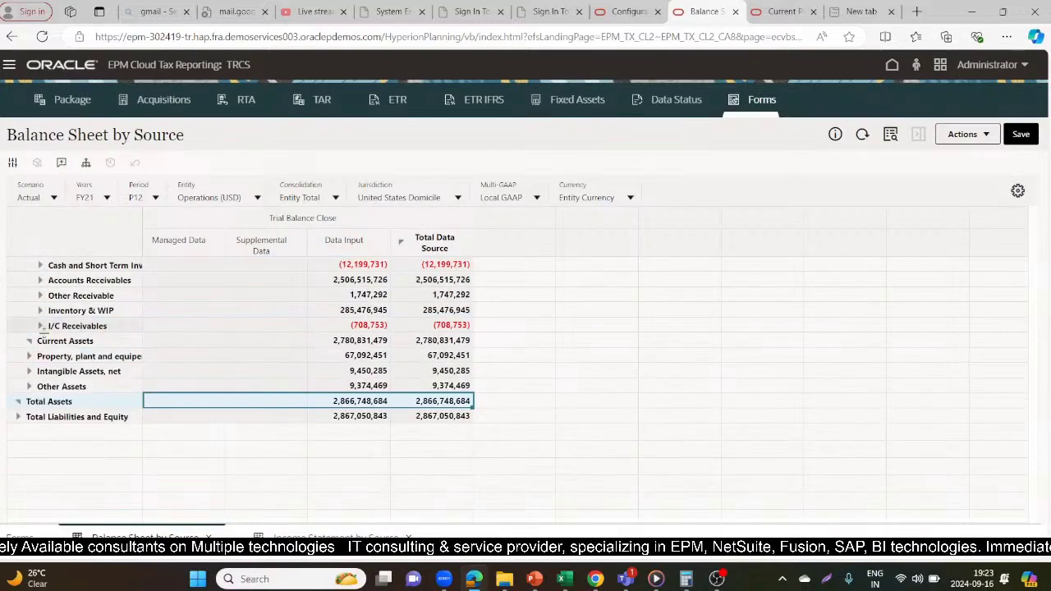
click(40, 280)
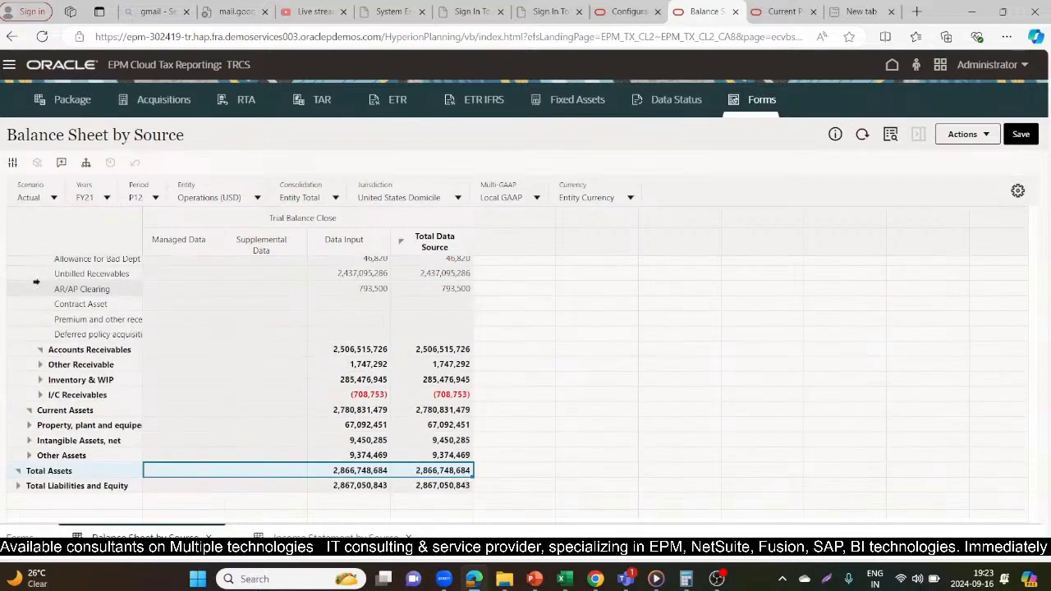
click(79, 260)
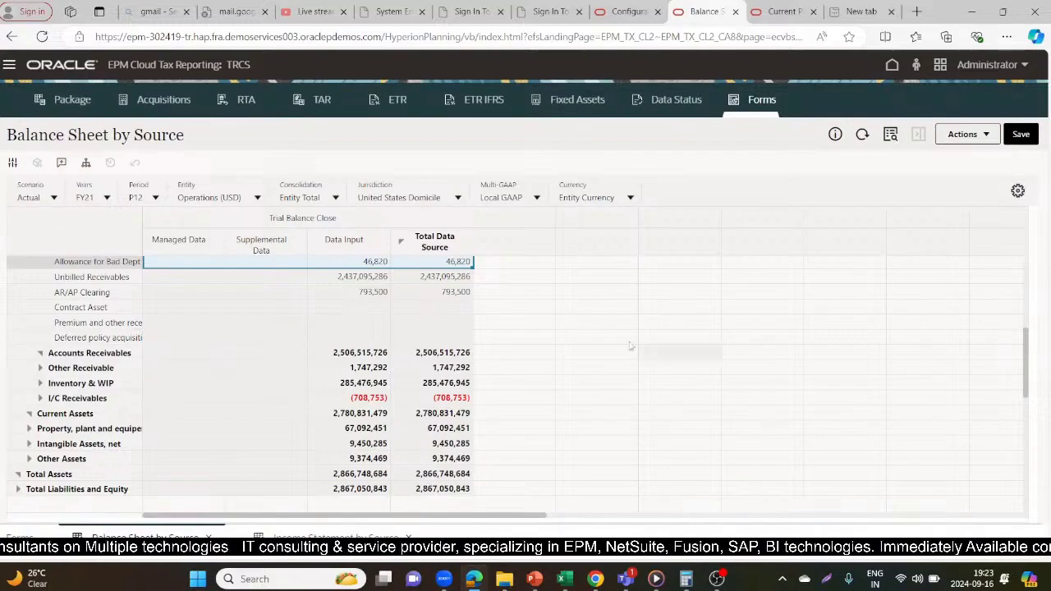
Switch to the CURRENCY RATES workbook in Excel and enter the FY21 allowance value 46820 in cell B3
key(alt+Tab)
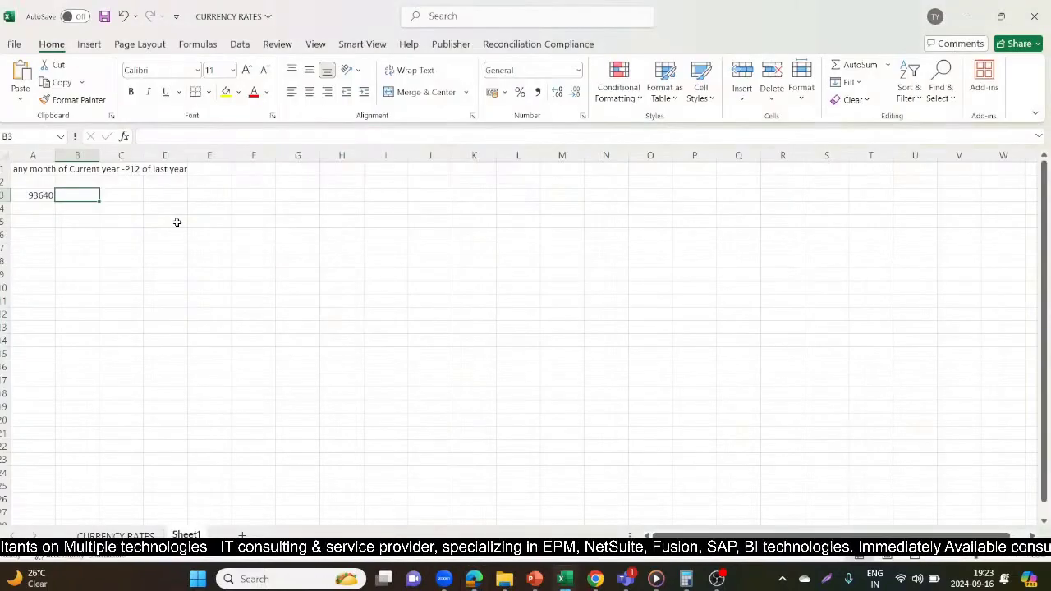
text(46820)
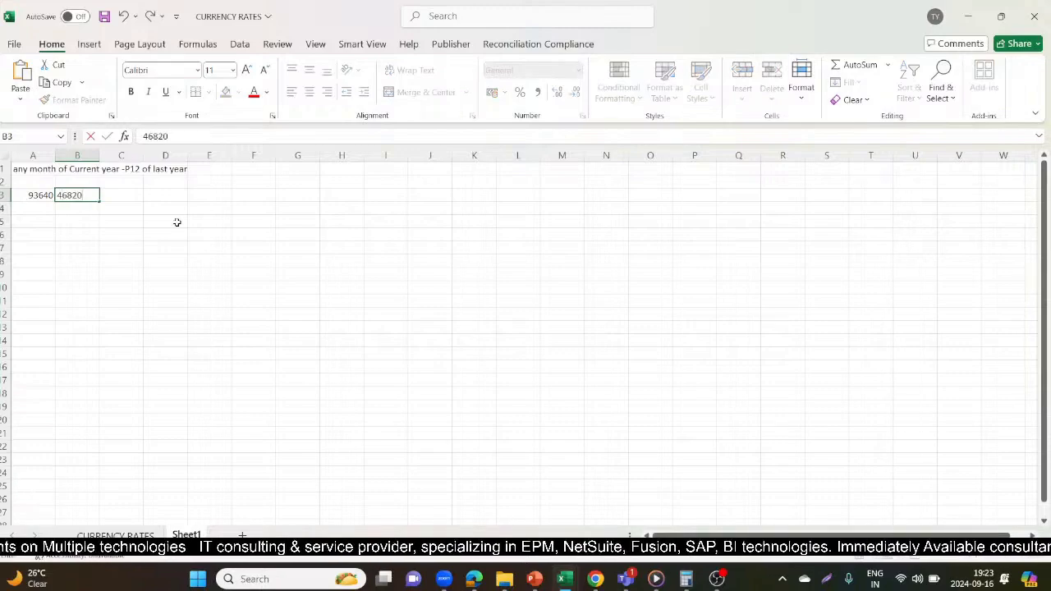
key(Return)
Calculate the movement in cell C3 with the formula =A3-B3 and select the result cell
key(Up)
key(Right)
key(Right)
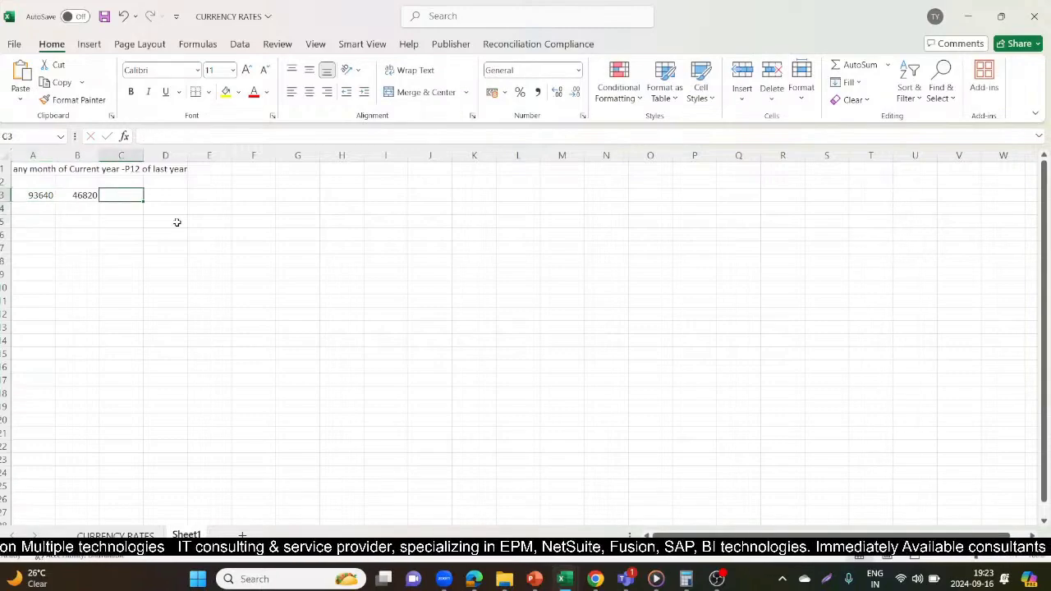
text(=)
key(Left)
key(Left)
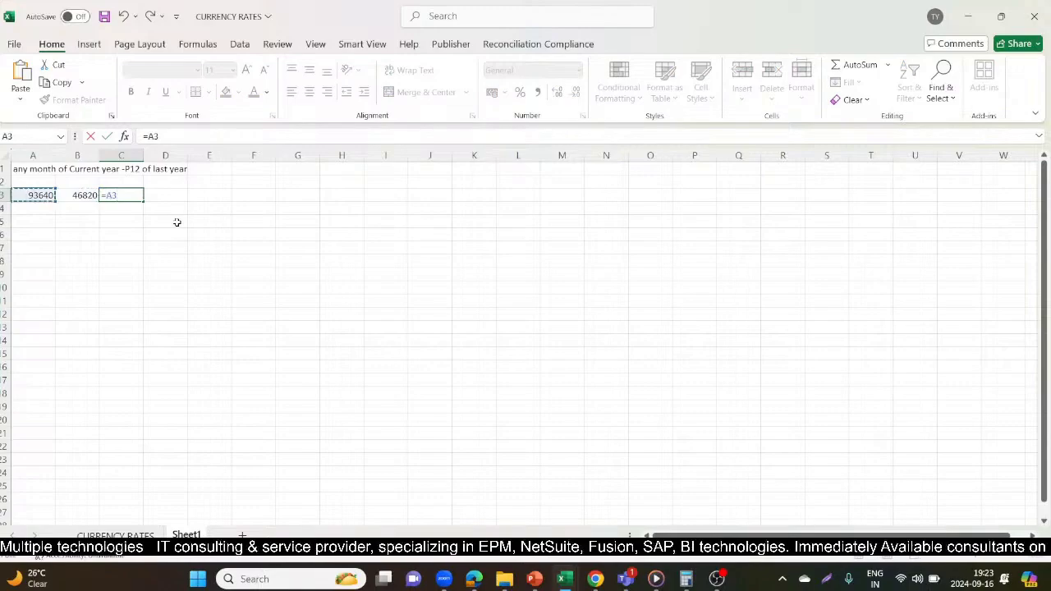
text(-)
key(Left)
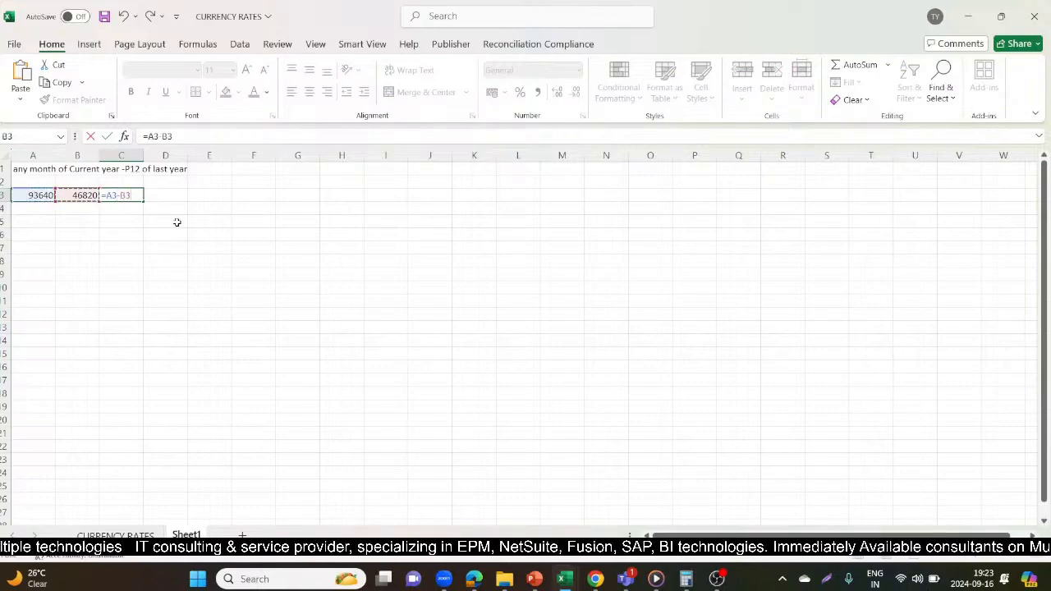
key(Return)
click(137, 196)
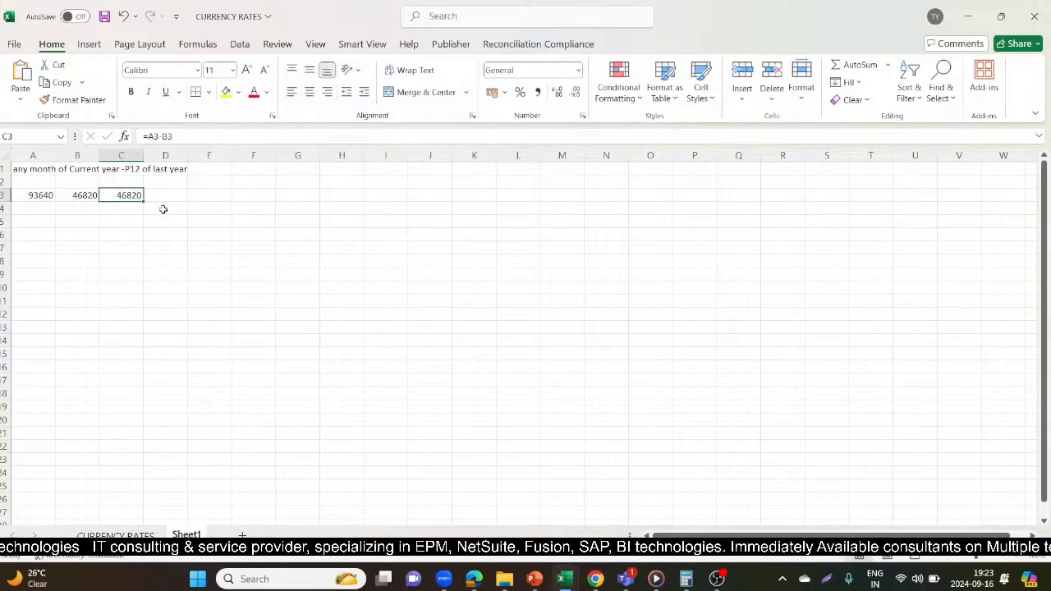
Compare the Bad Debts Movement rule in Tax Automation Global with the movement calculated in Excel
key(alt+Tab)
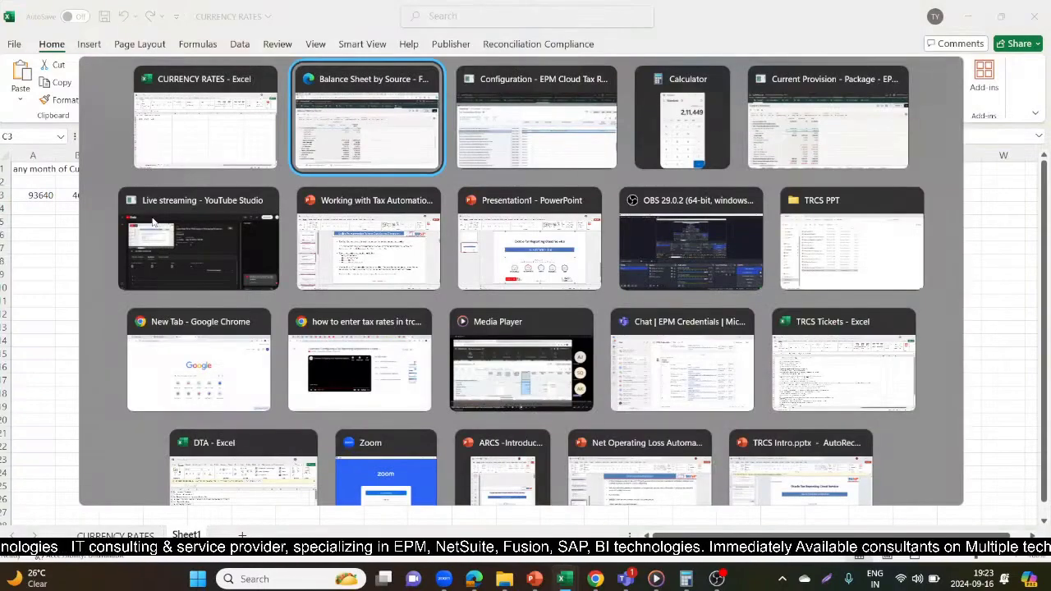
key(alt+Tab)
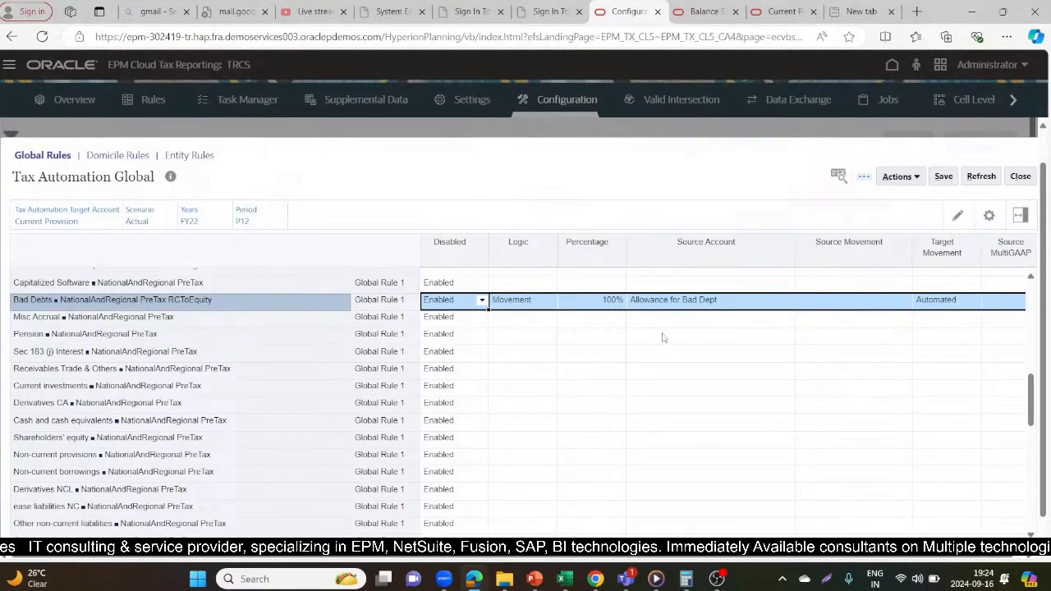
key(alt+Tab)
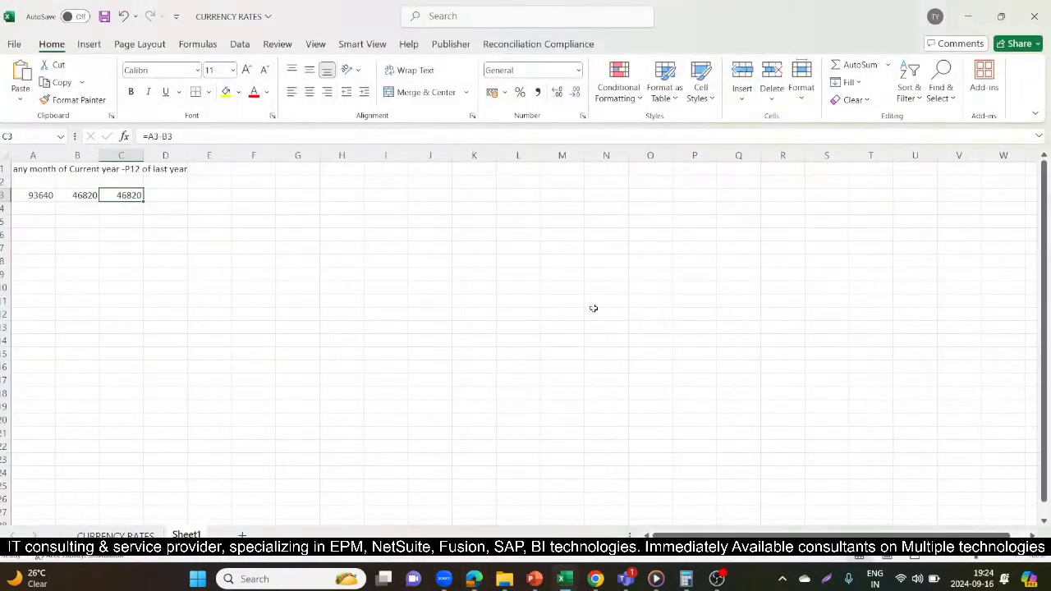
key(alt+Tab)
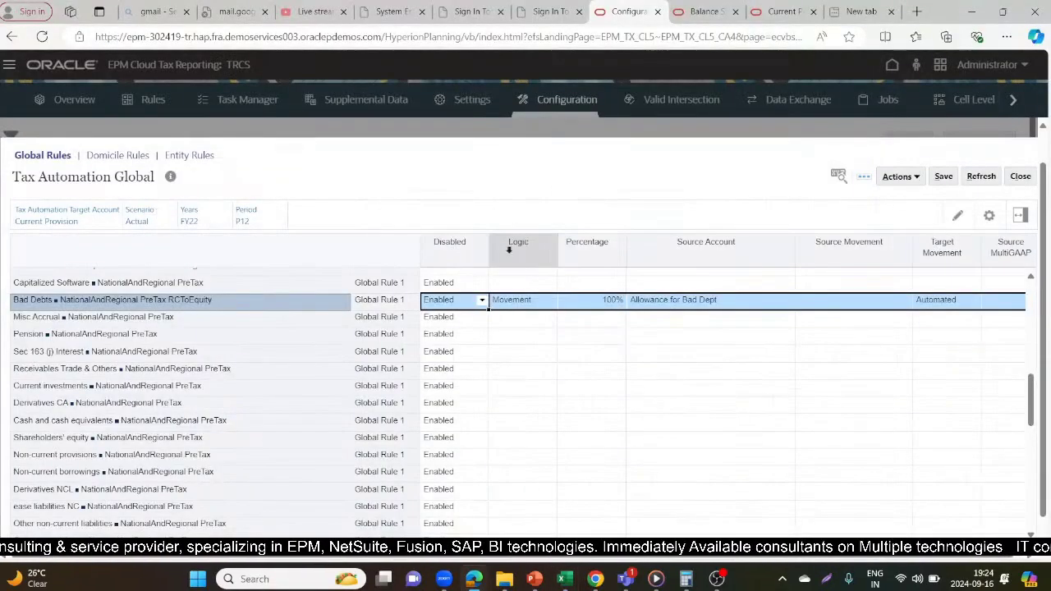
Switch to the CURRENCY RATES workbook in Excel and enter the formula =C3*0.1 in cell D3
key(alt+Tab)
text(=)
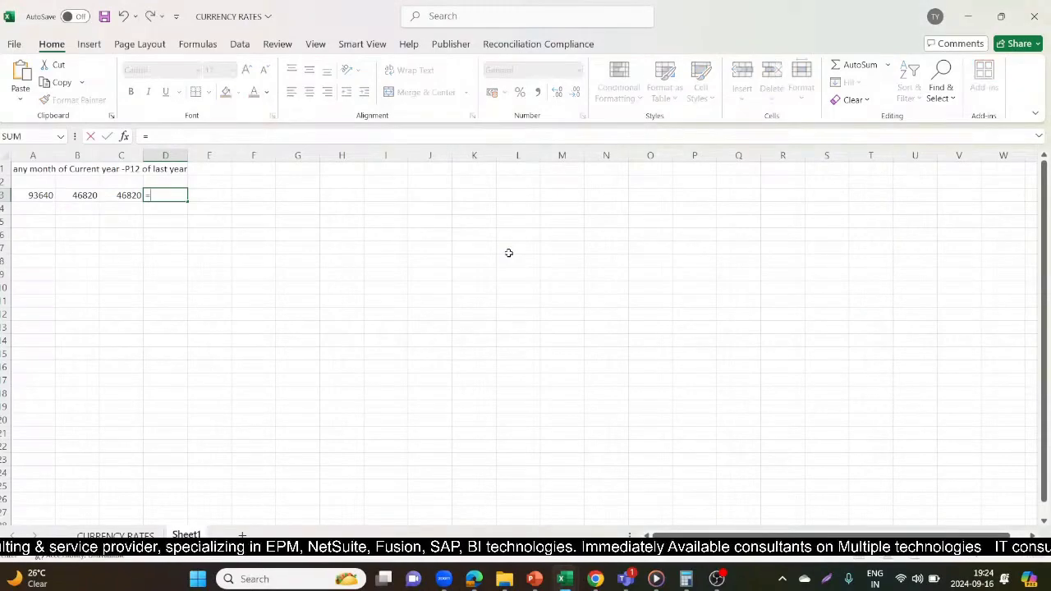
key(Left)
text(*)
key(Return)
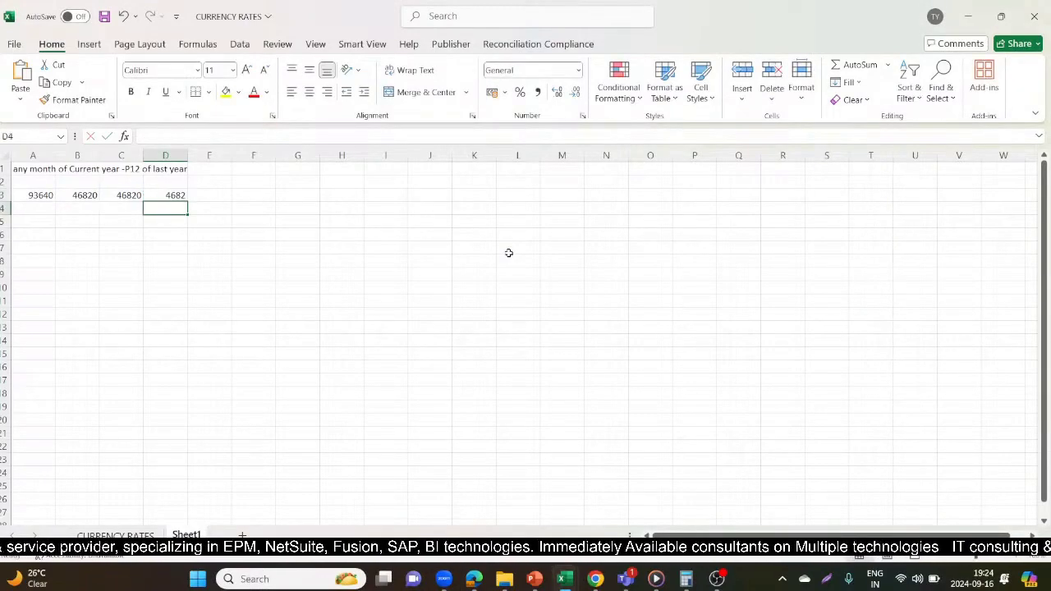
Correct the formula in cell D3 to =C3*1 so the full movement is taken
key(Up)
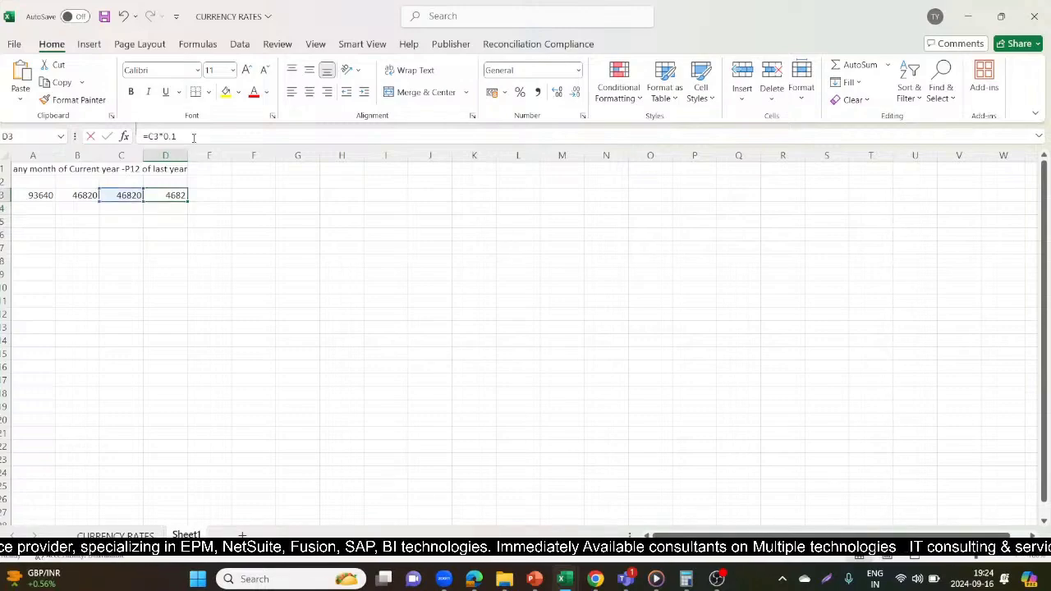
click(194, 137)
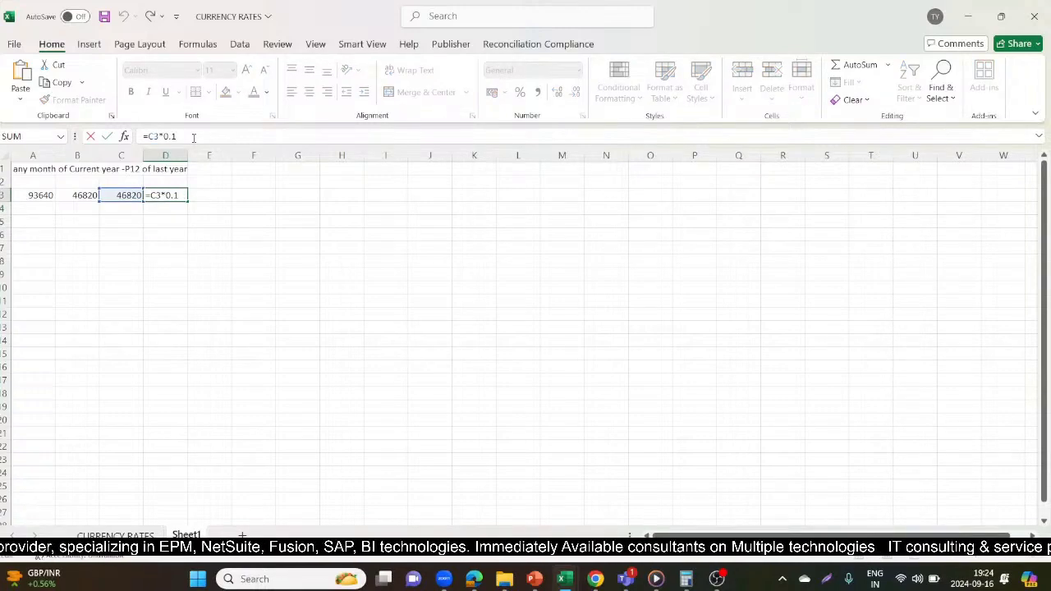
key(BackSpace)
key(BackSpace)
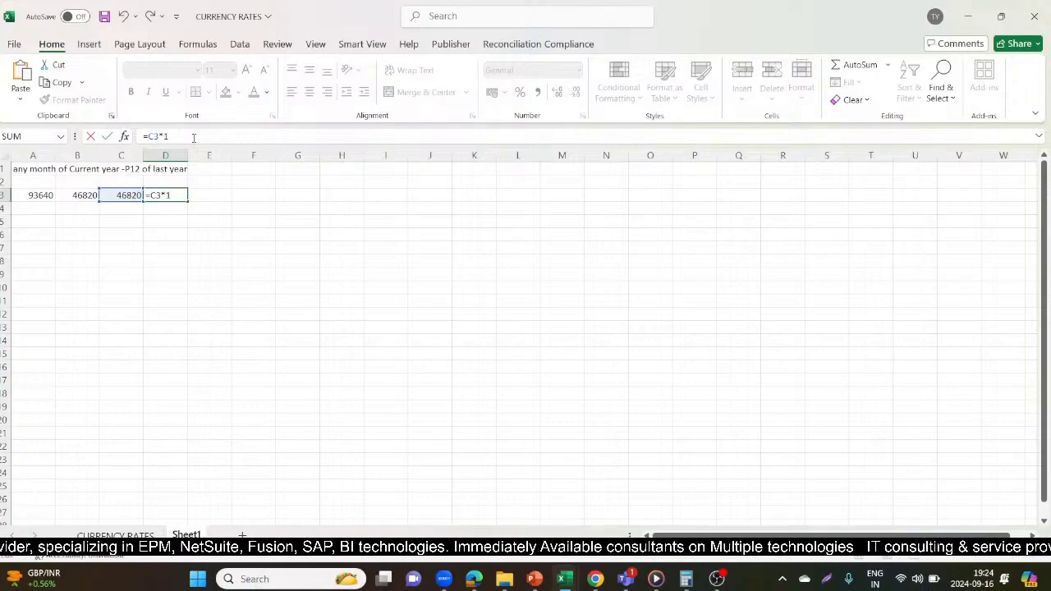
key(Return)
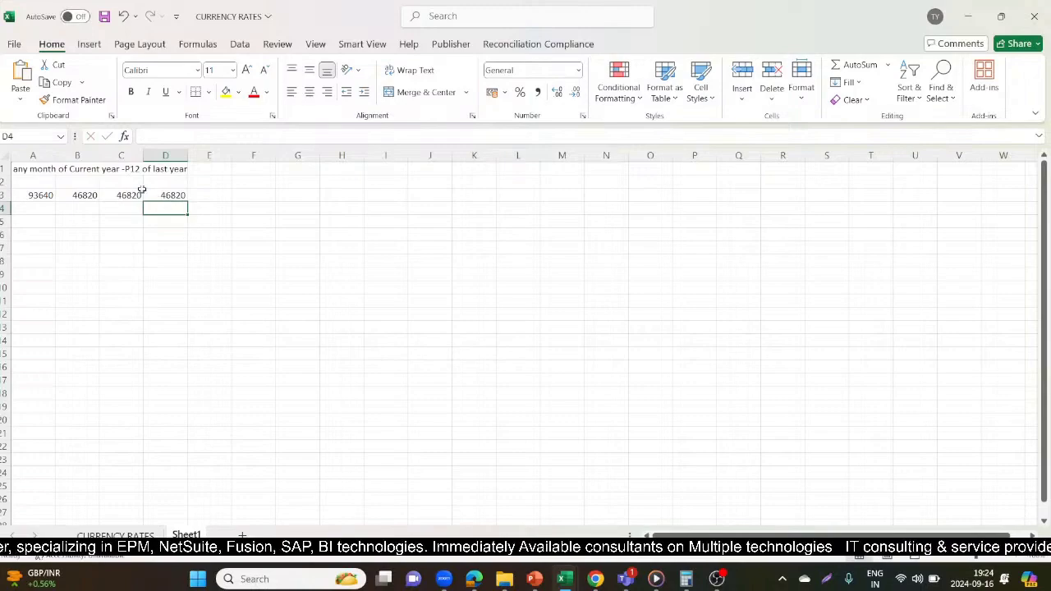
Calculate half of the movement in cell F3 with the formula =C3*.5, and check cells C3 and D3
click(249, 202)
text(=)
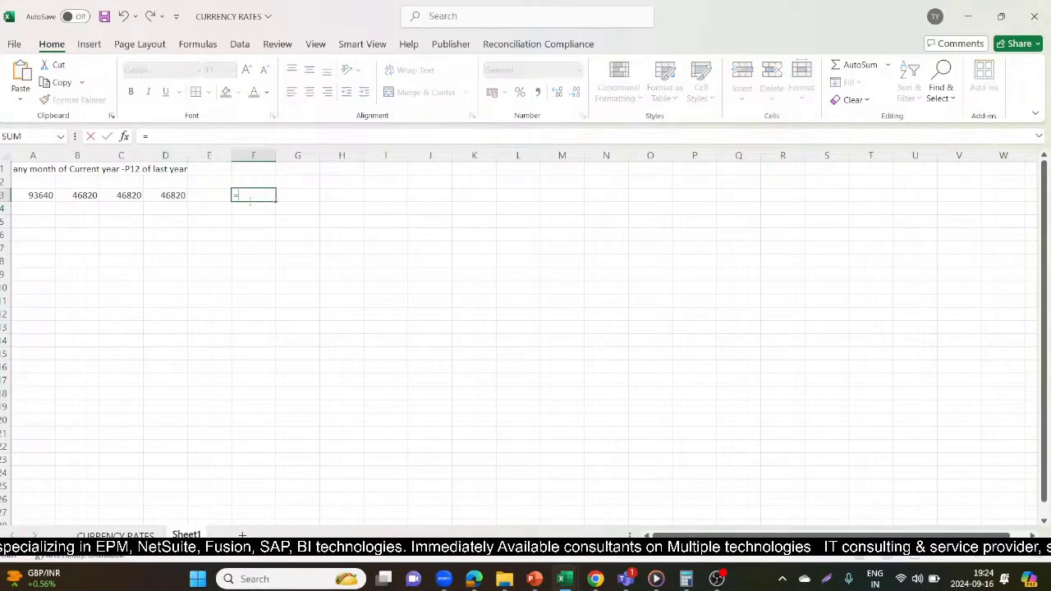
key(Left)
key(Left)
key(Left)
text(*)
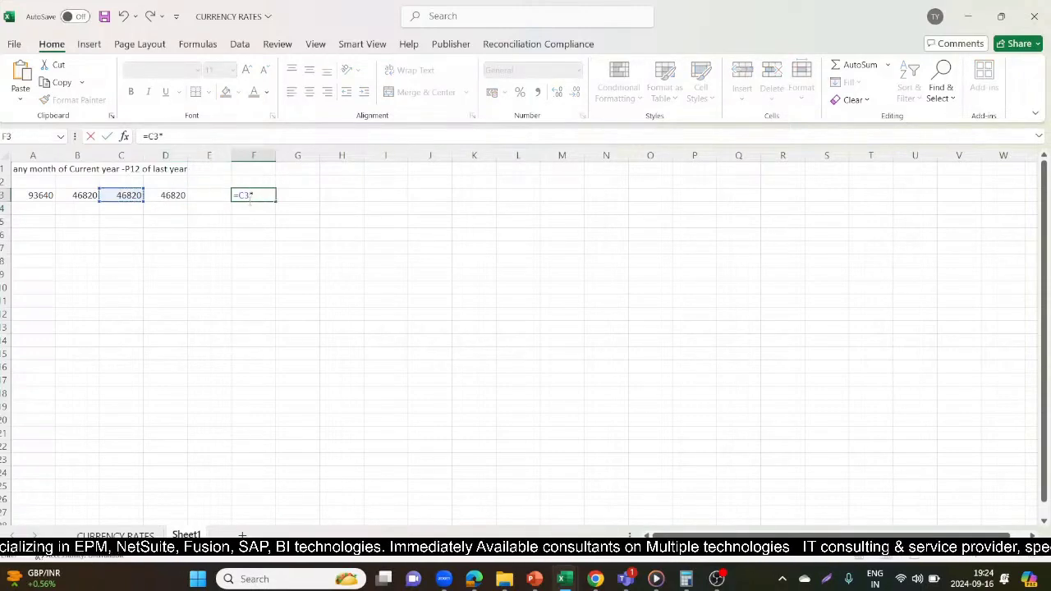
text(.5)
key(Return)
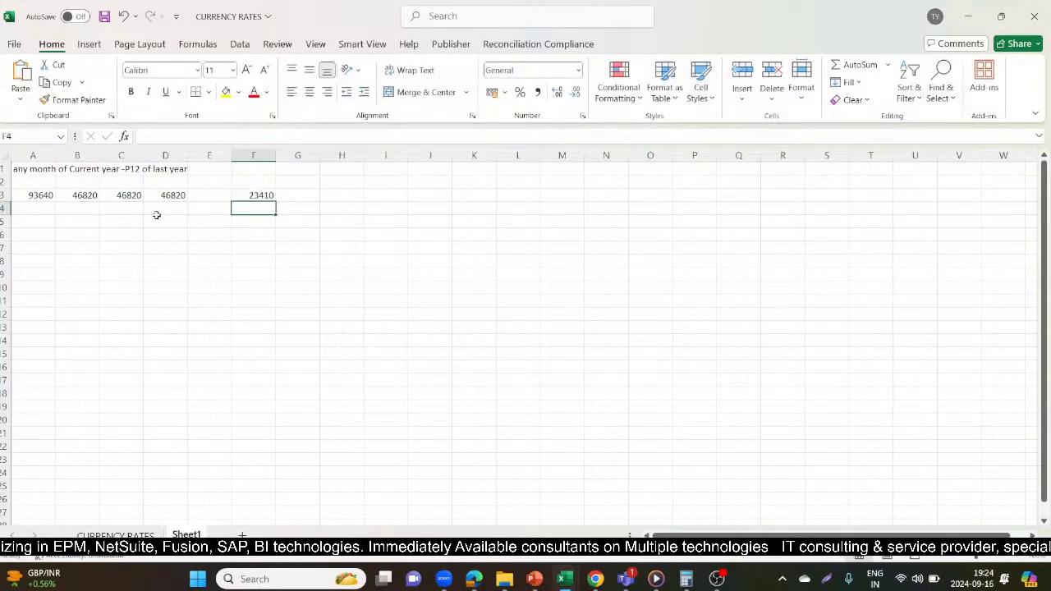
click(133, 199)
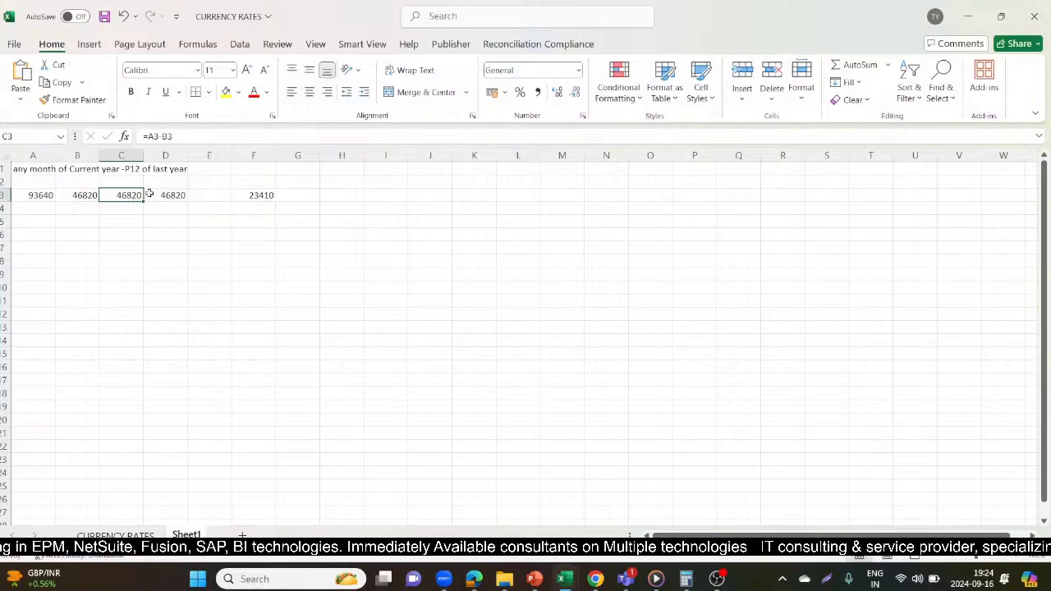
click(156, 199)
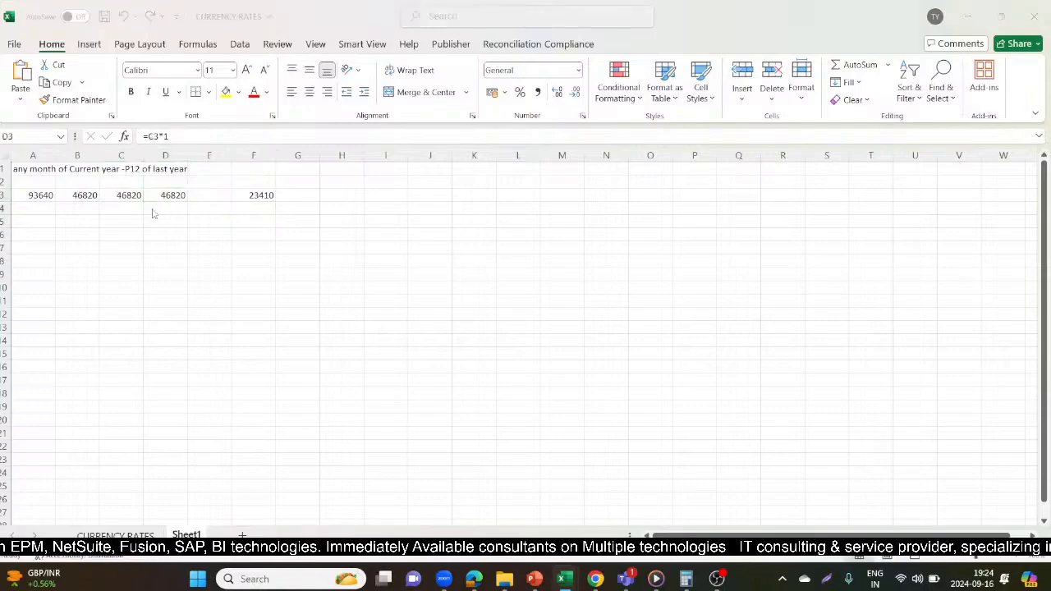
Switch to the Current Provision form in the browser and select the Bad Debts row under the temporary differences
key(alt+Tab)
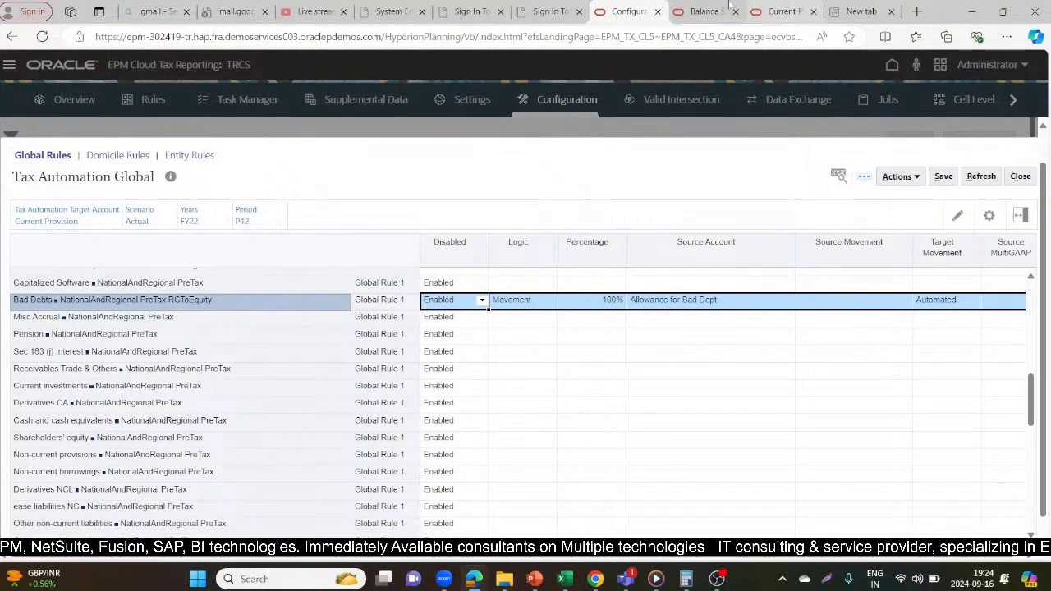
click(775, 10)
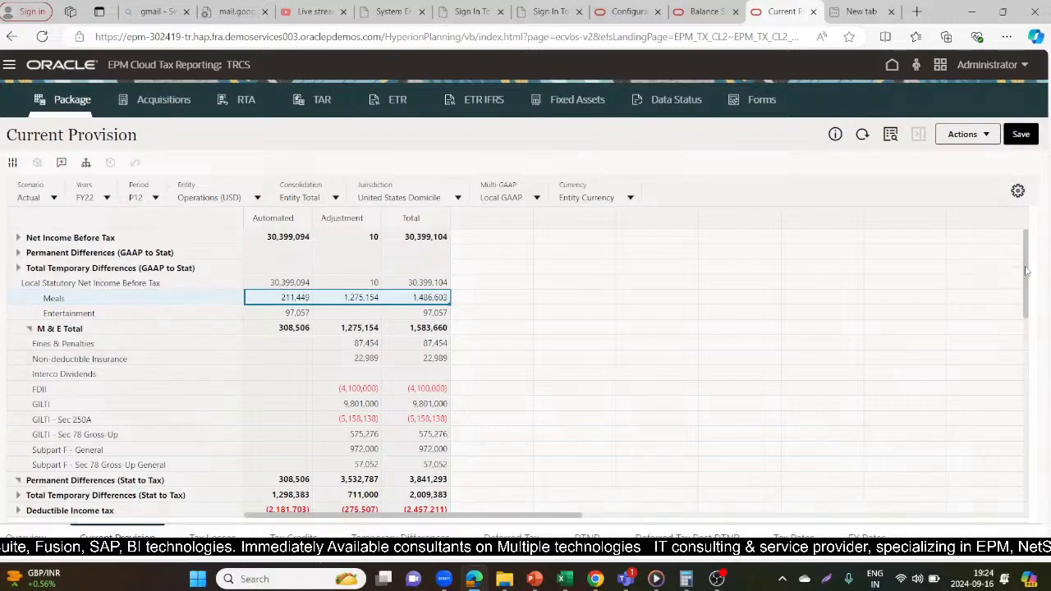
scroll(1025, 271, down, 5)
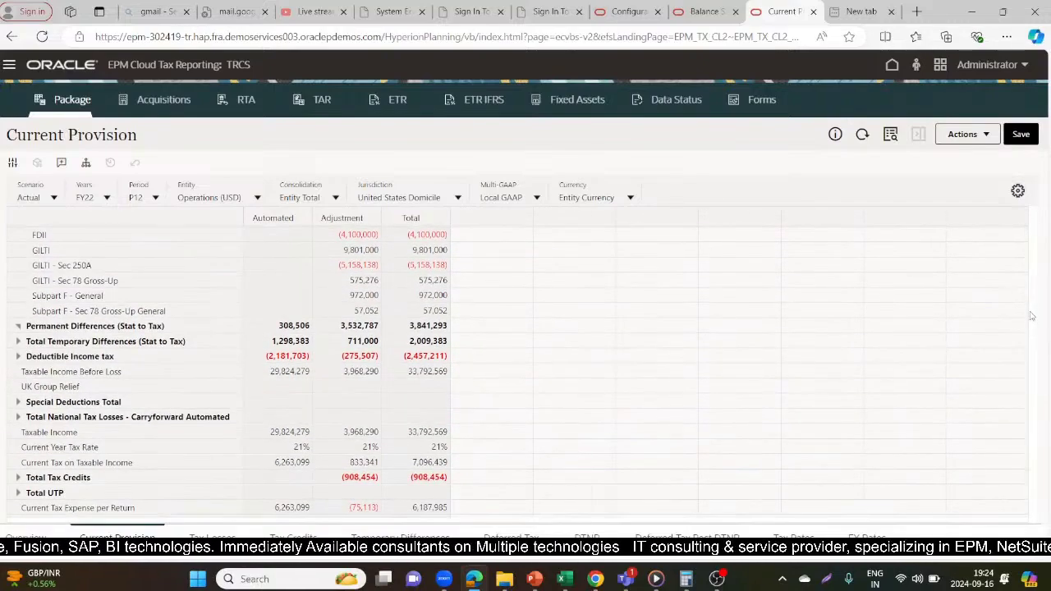
scroll(16, 345, up, 3)
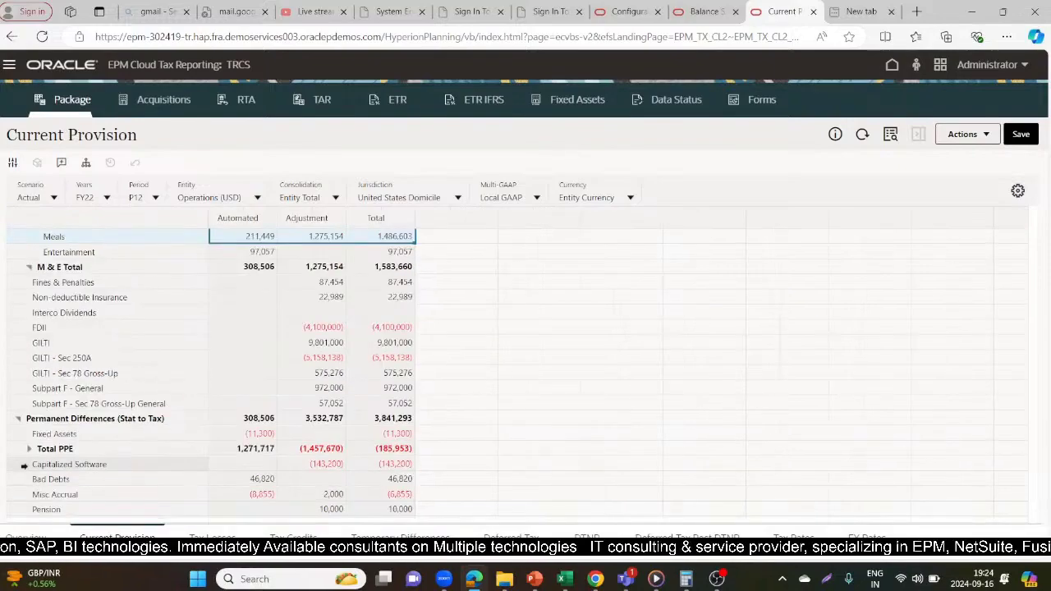
click(49, 479)
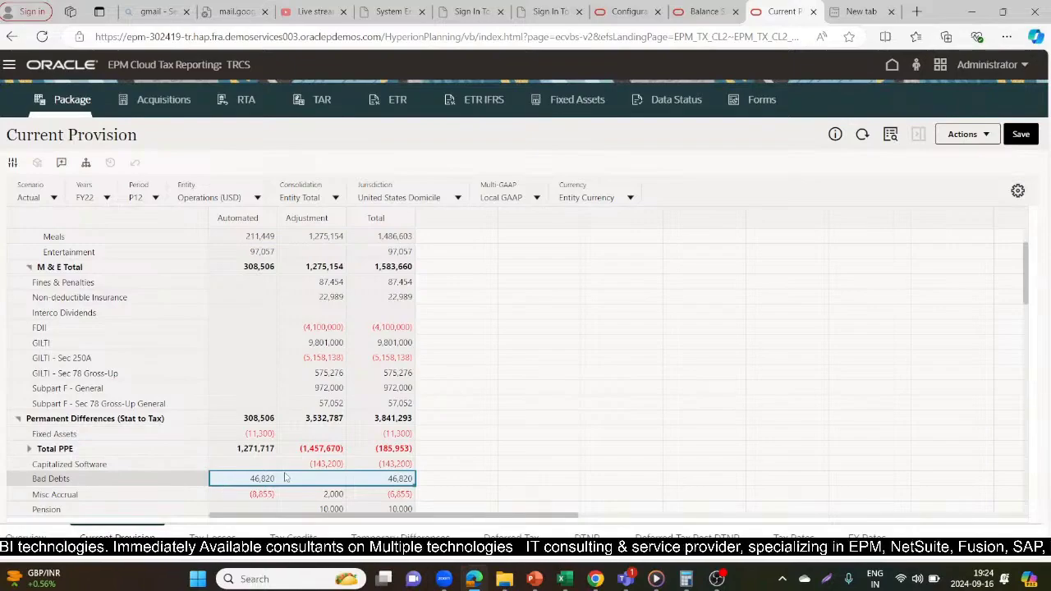
Return to the Excel workbook and fill result cell D3 with yellow
key(alt+Tab)
key(alt+Tab)
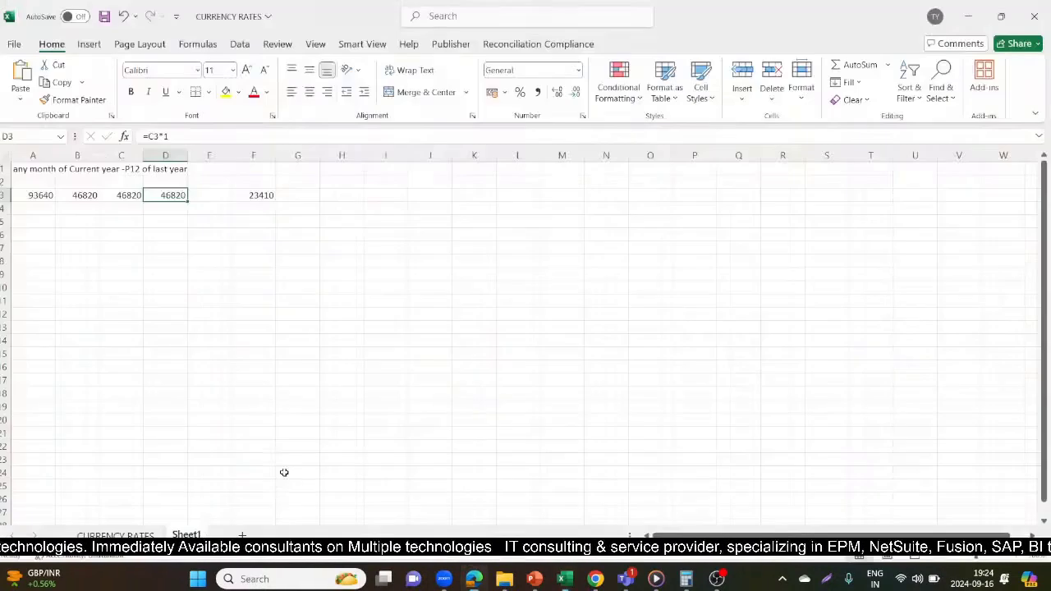
click(183, 237)
click(160, 194)
click(225, 93)
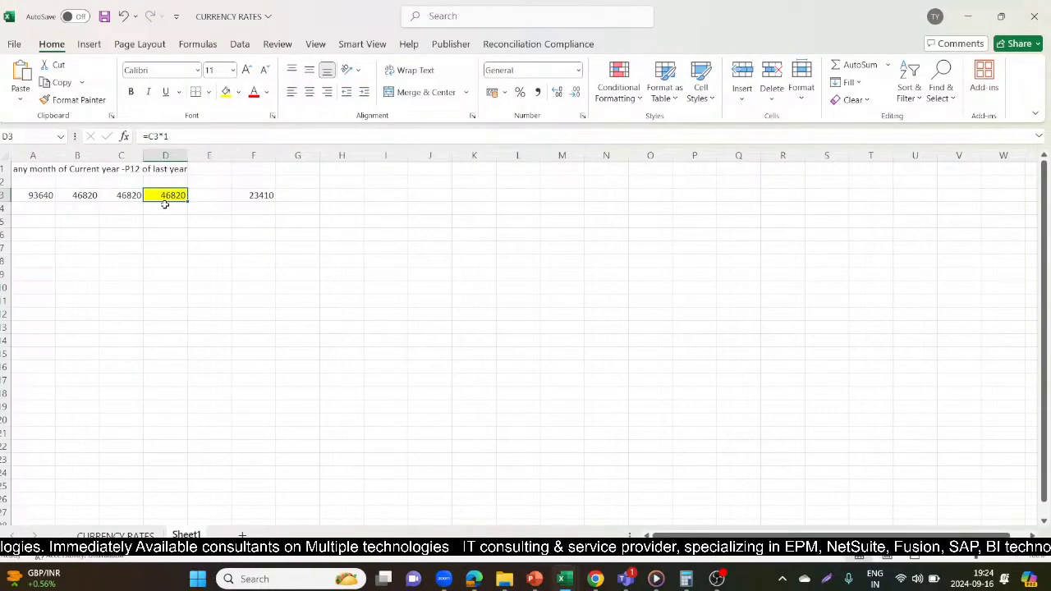
Switch to the Balance Sheet by Source form in the browser and set its year to FY22
key(alt+Tab)
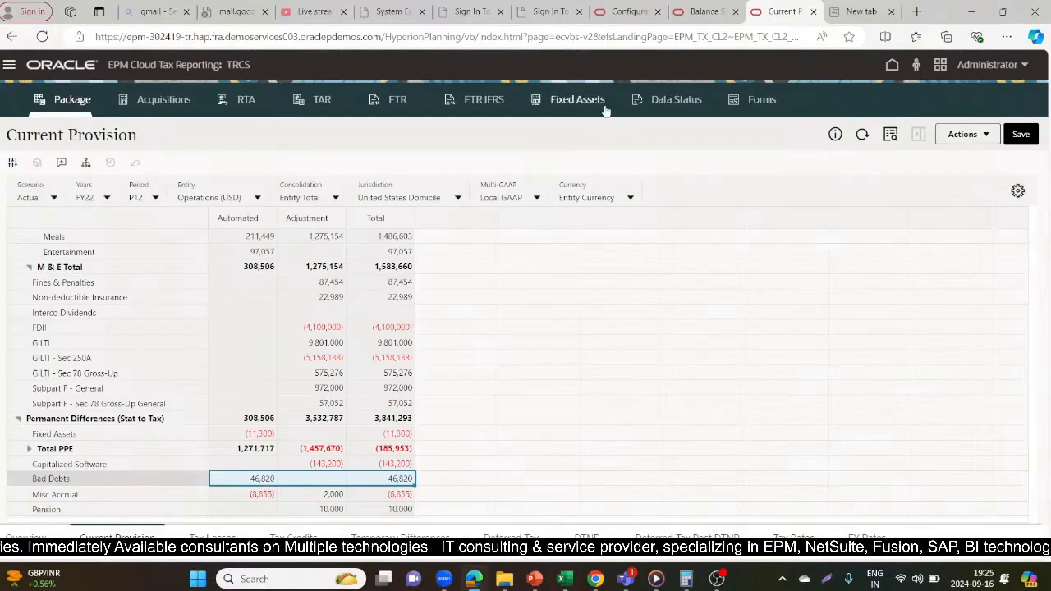
click(694, 12)
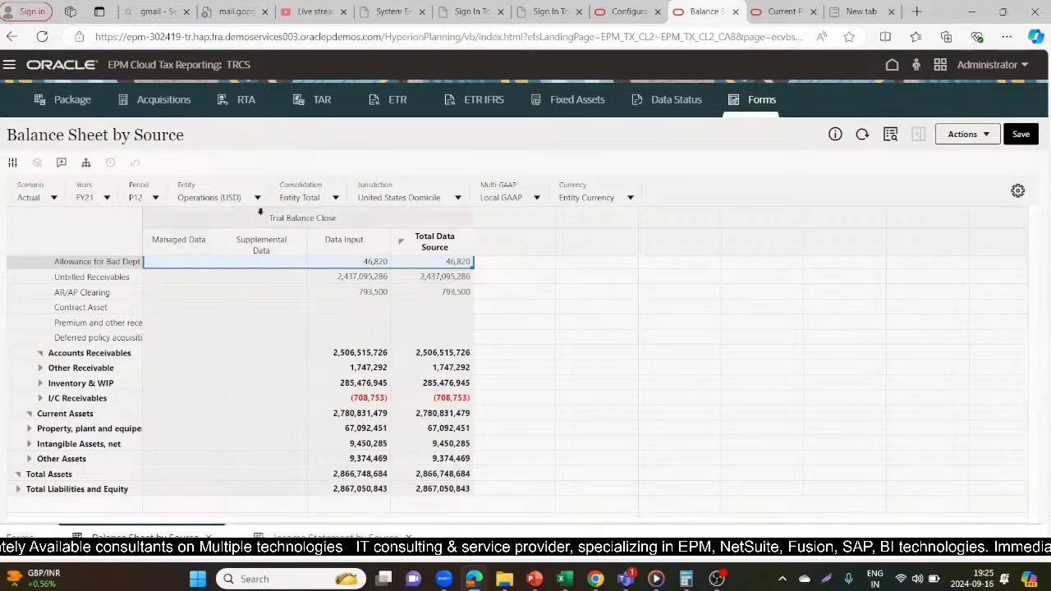
click(106, 201)
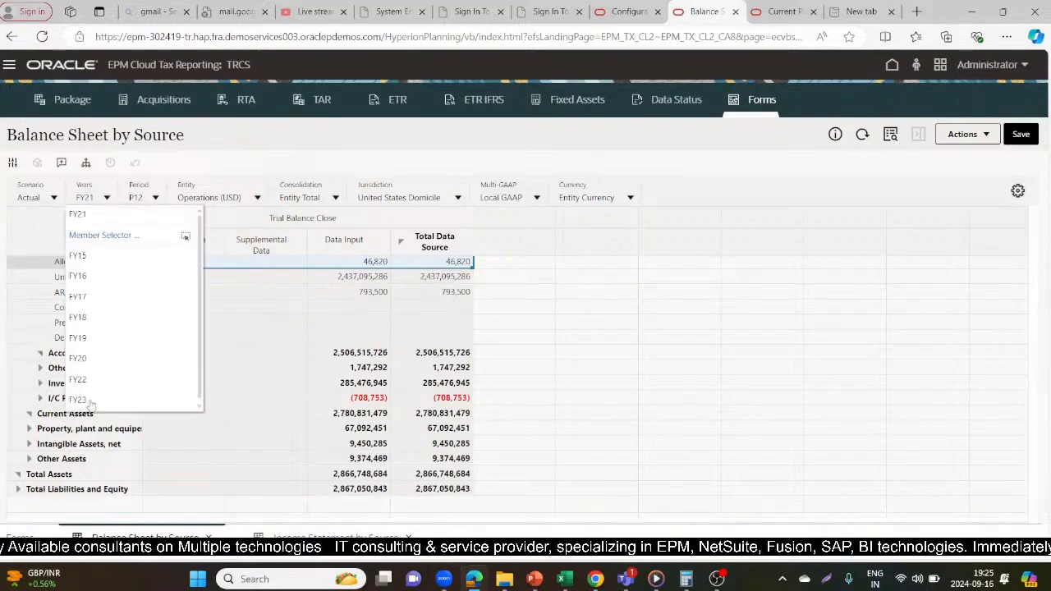
click(80, 379)
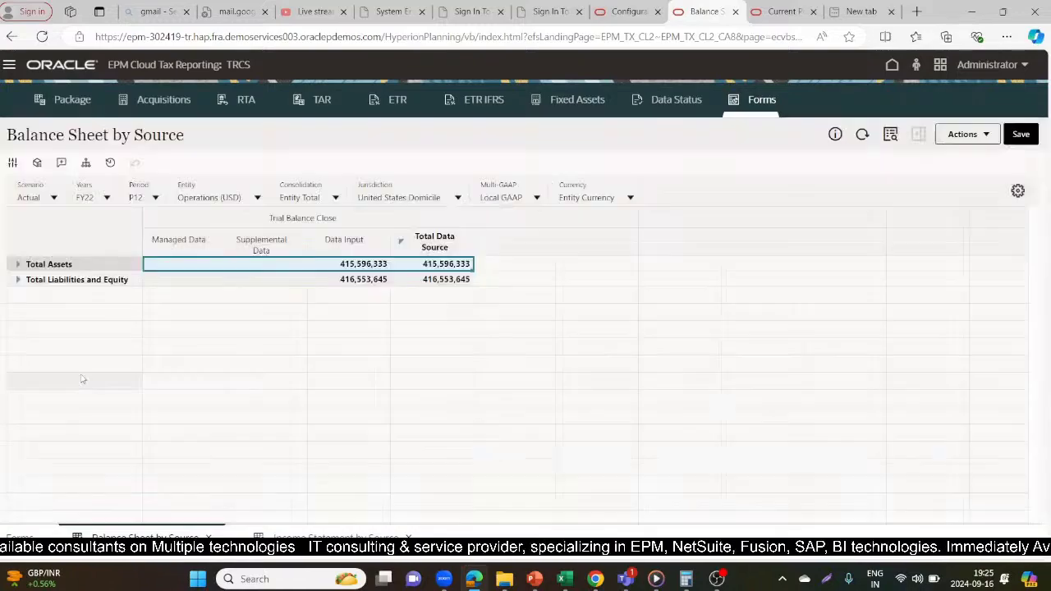
Expand Total Assets, Current Assets and Accounts Receivables for FY22, and select the Allowance for Bad Dept row
click(18, 263)
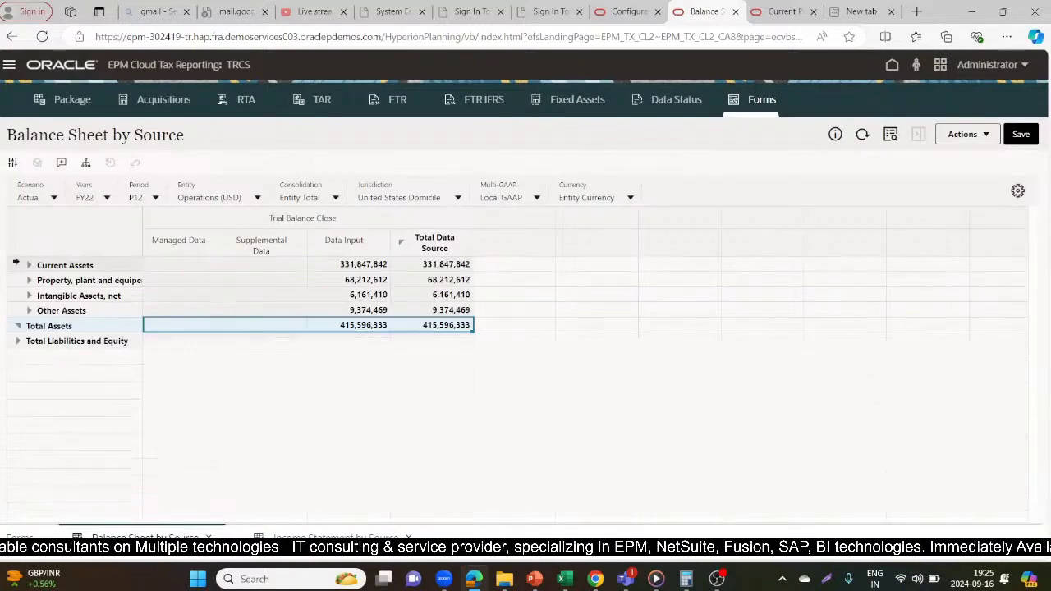
click(29, 265)
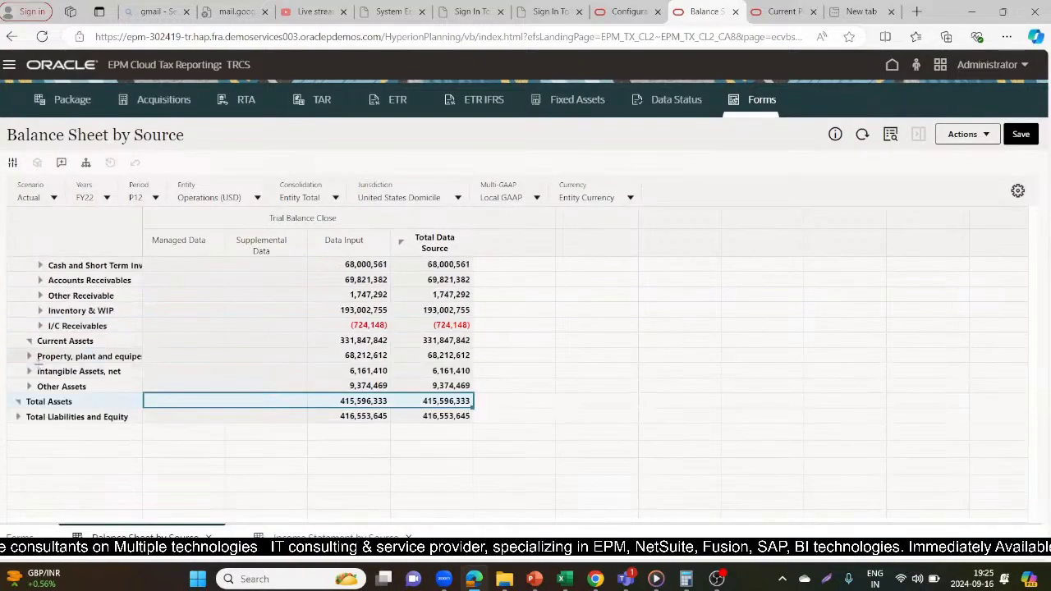
click(39, 280)
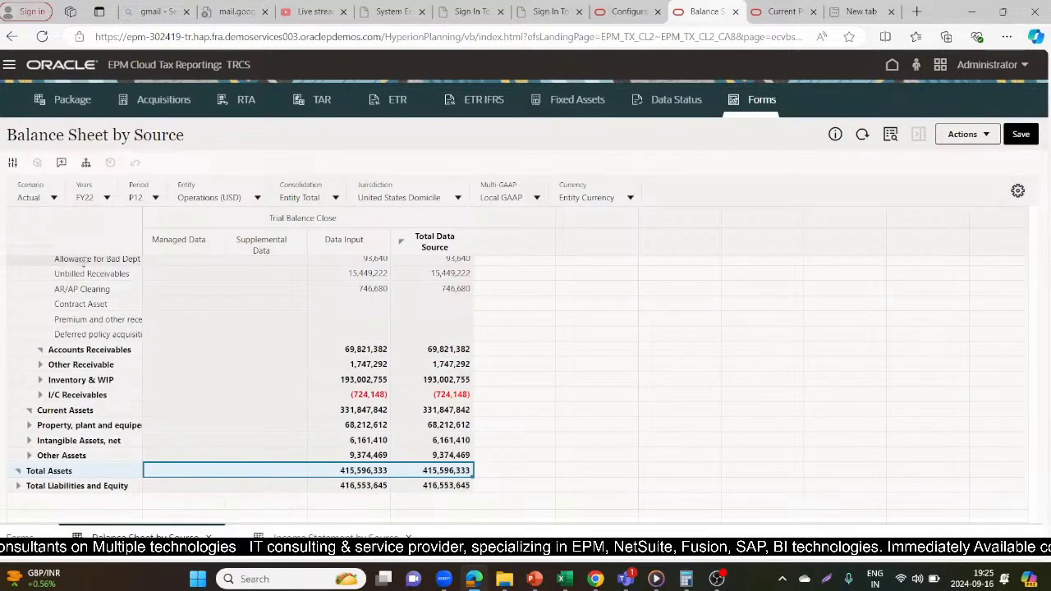
click(97, 260)
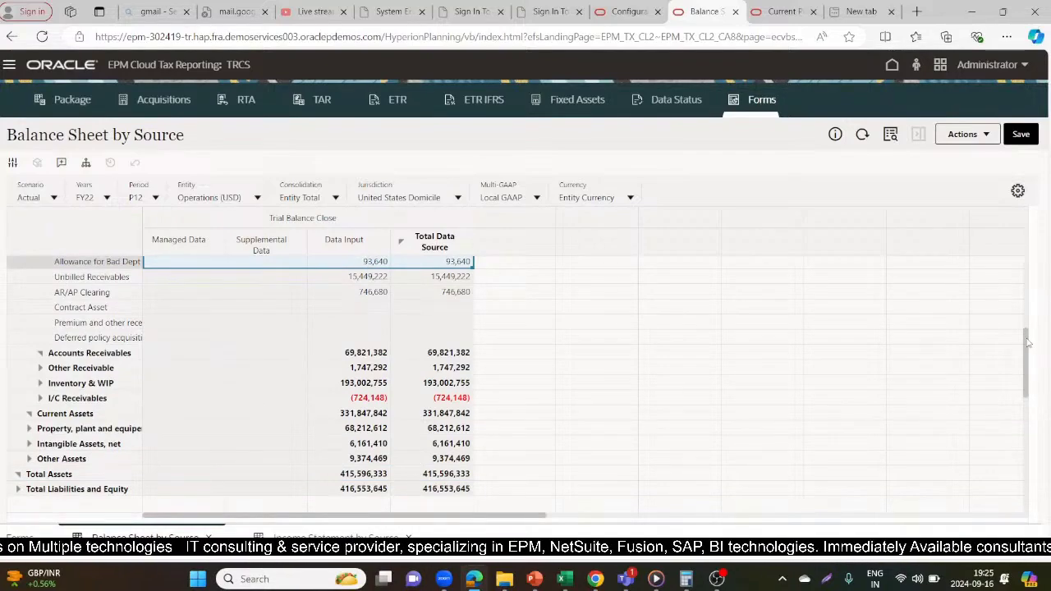
Review the Bad Debts row and its point of view in the Current Provision form
click(785, 11)
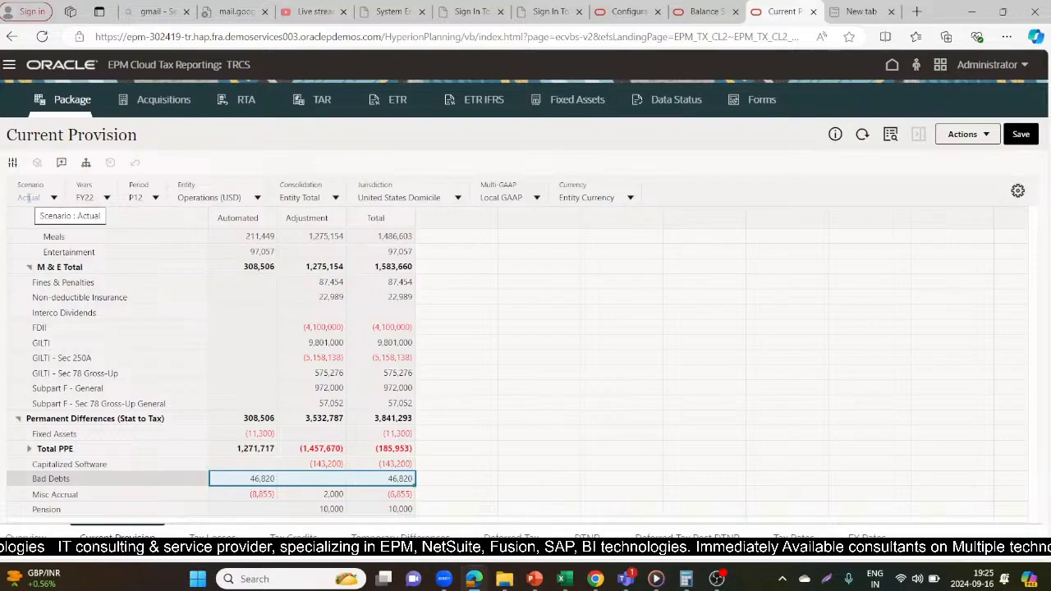
click(628, 11)
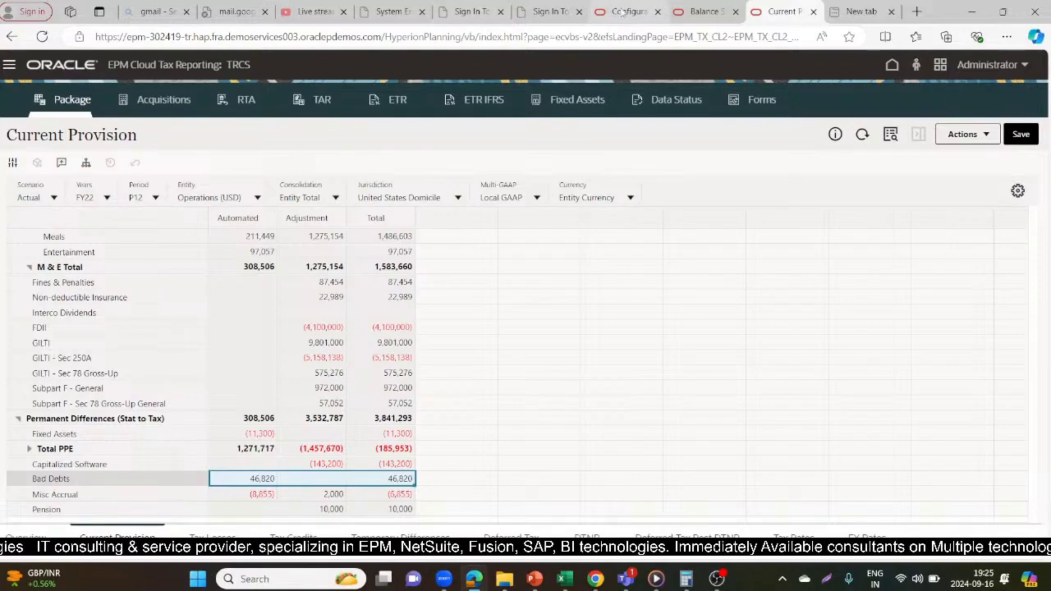
click(767, 7)
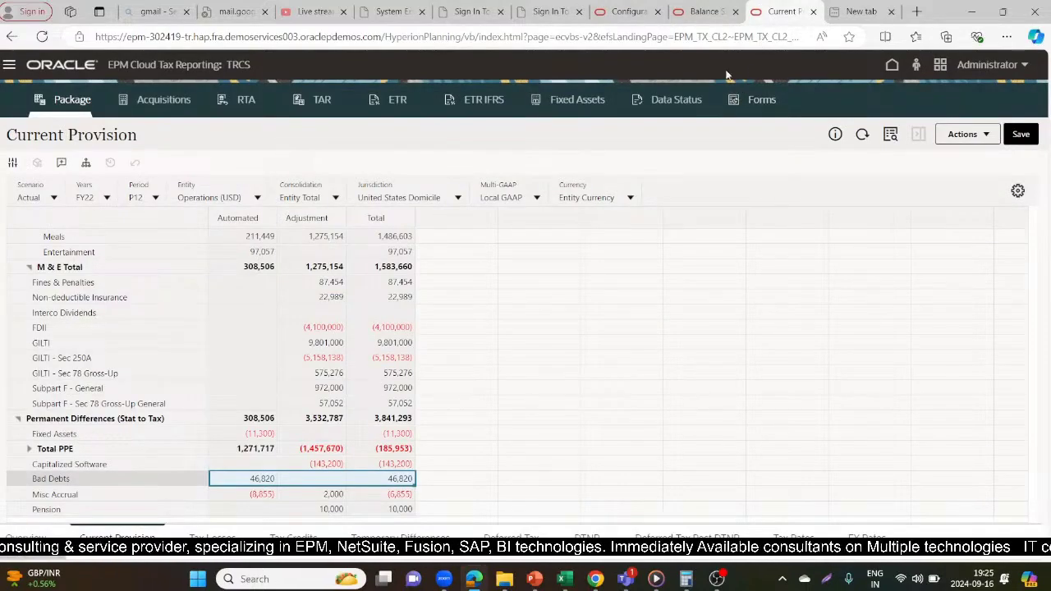
mouse_move(705, 16)
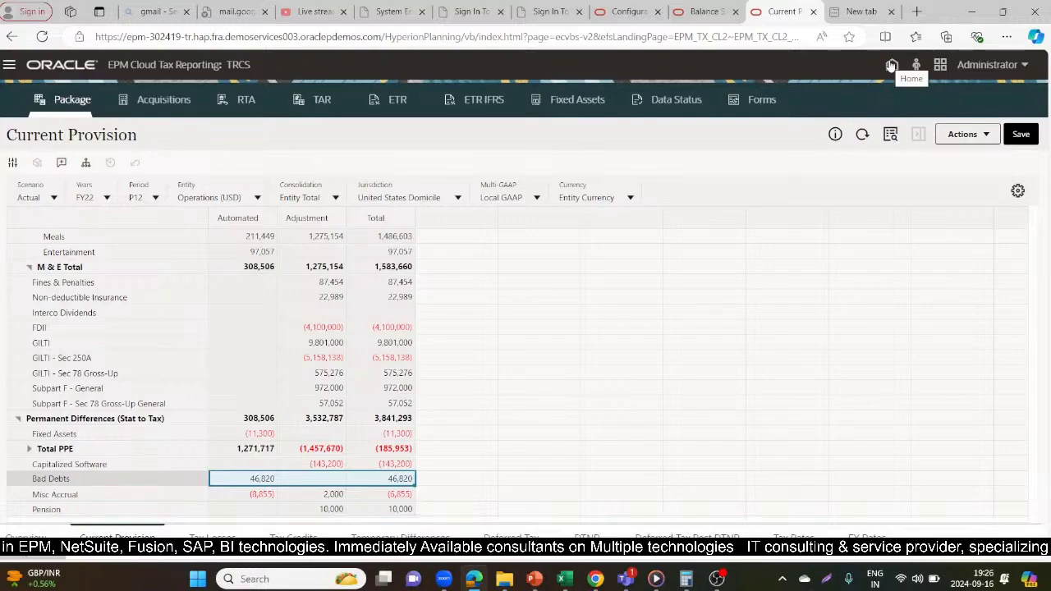
Return to Tax Automation Global and examine the available Logic options for the Bad Debts rule
click(640, 11)
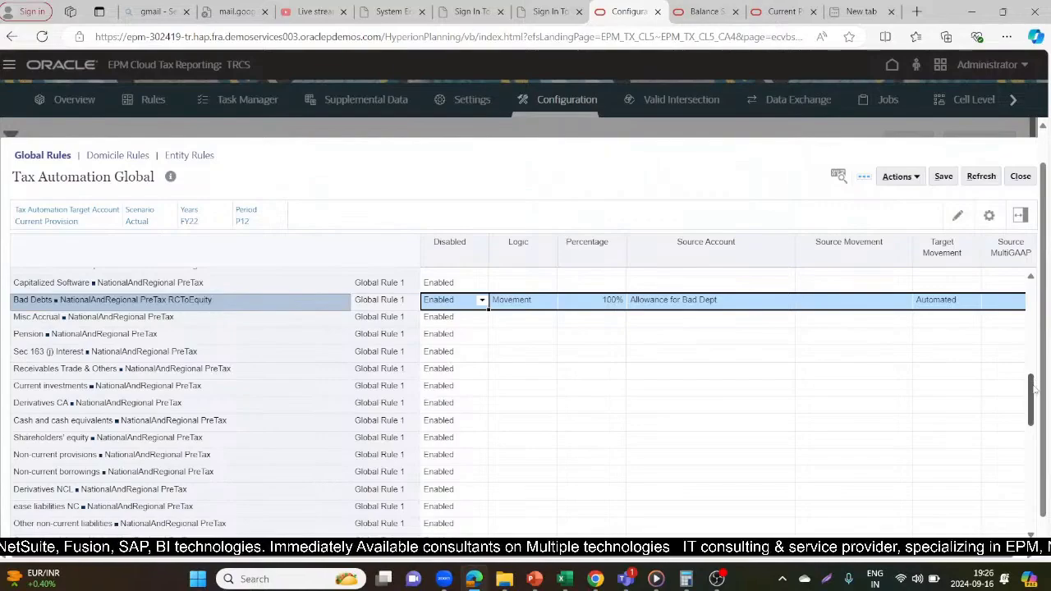
drag(1033, 390, 1032, 519)
scroll(526, 411, up, 10)
click(460, 368)
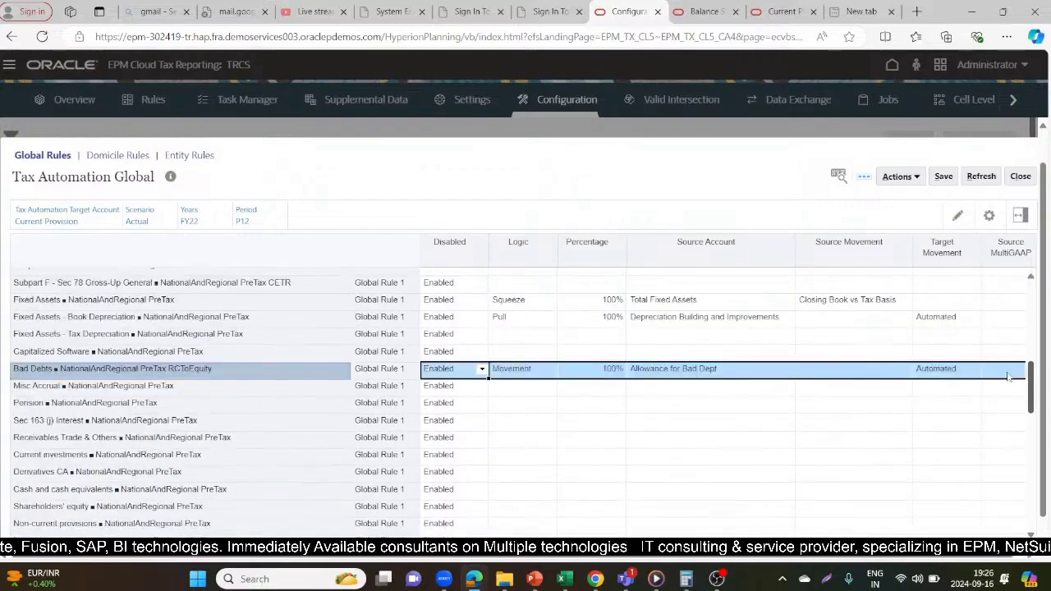
click(519, 375)
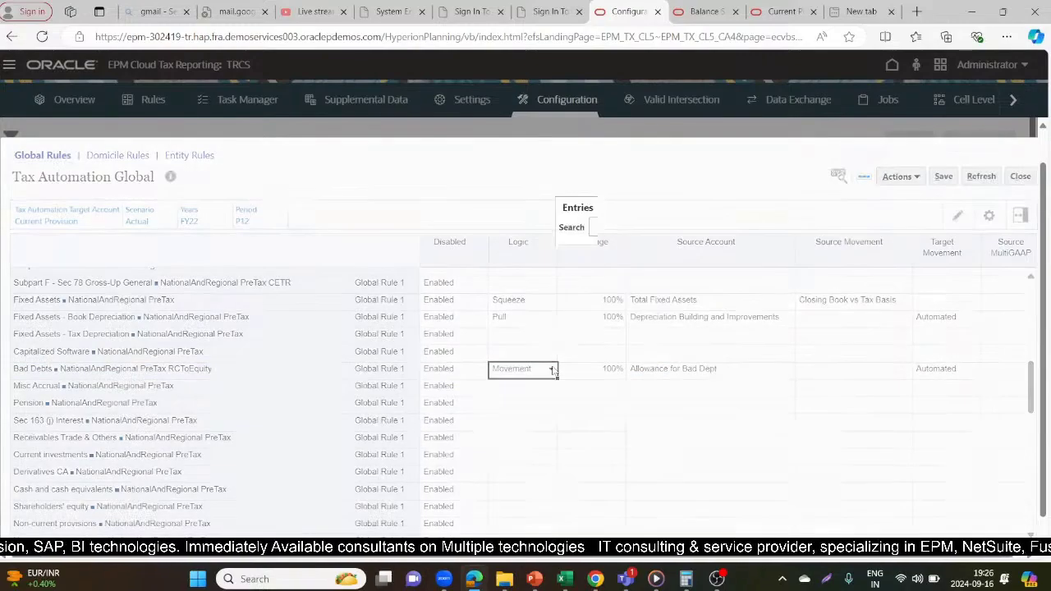
click(552, 369)
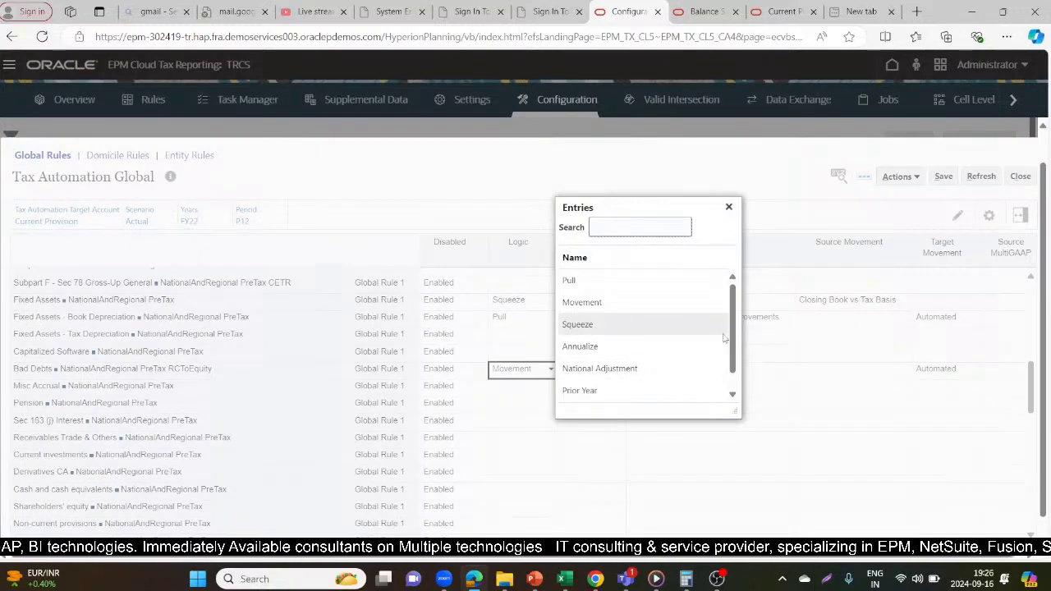
drag(734, 333, 737, 368)
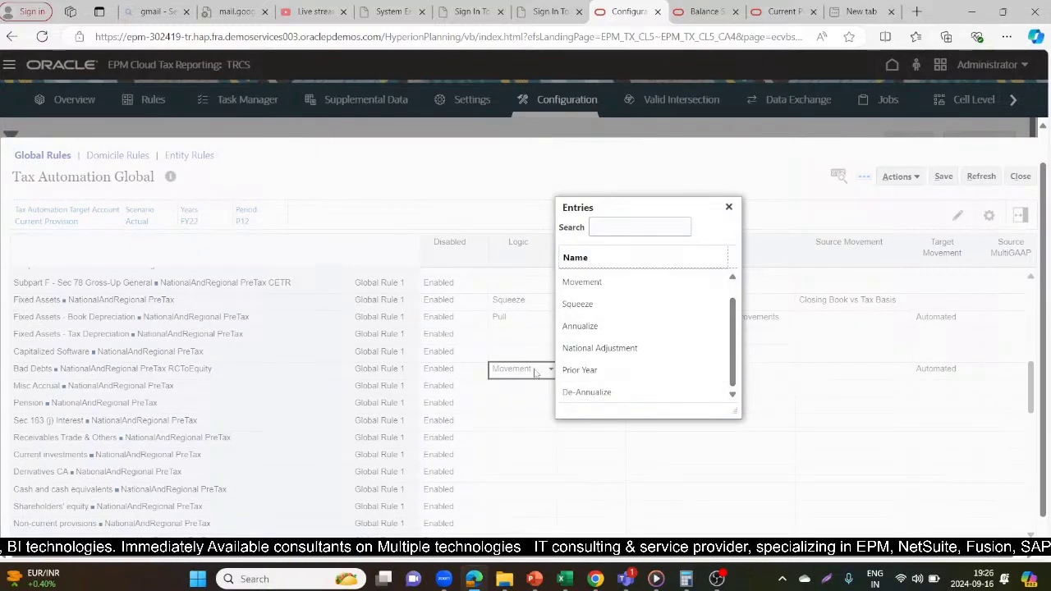
Close the Logic options, switch to the CURRENCY RATES workbook in Excel, and enter P1 in A10 with 2500 in A11
click(729, 208)
key(alt+Tab)
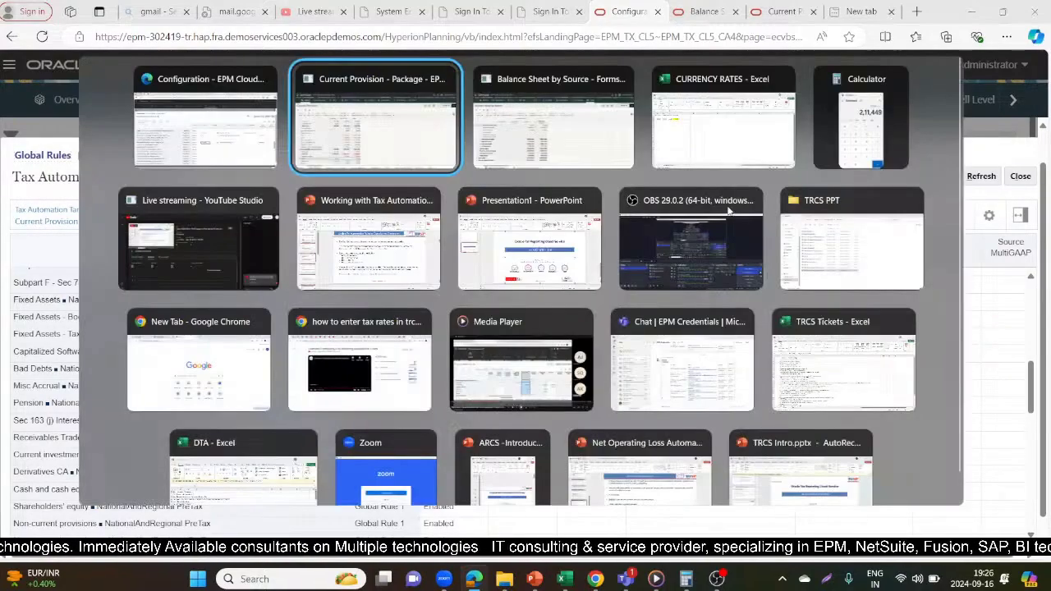
key(Tab)
key(Tab)
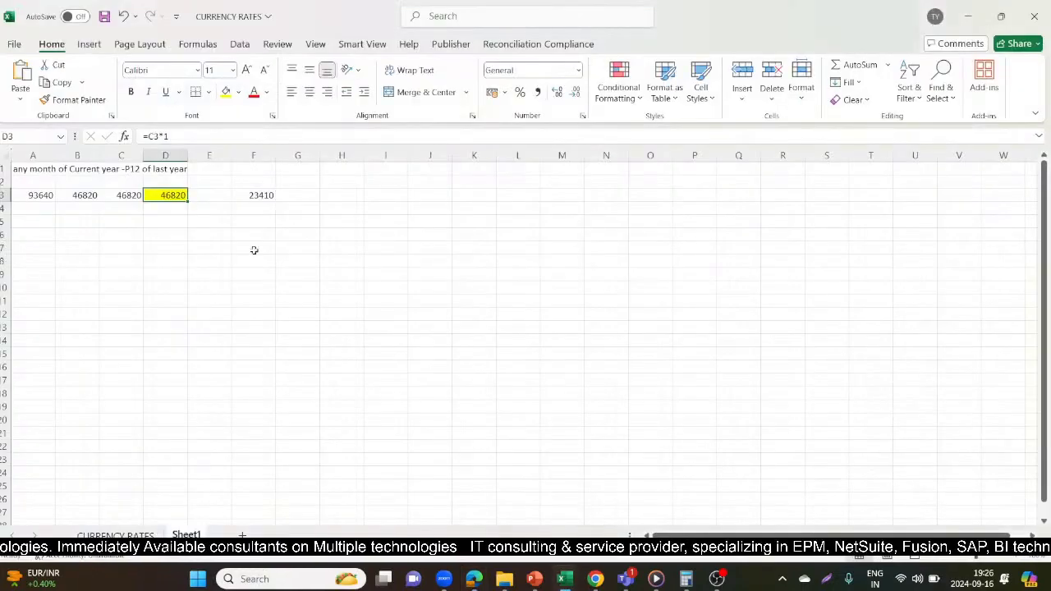
click(128, 294)
click(28, 298)
click(26, 286)
text(P1)
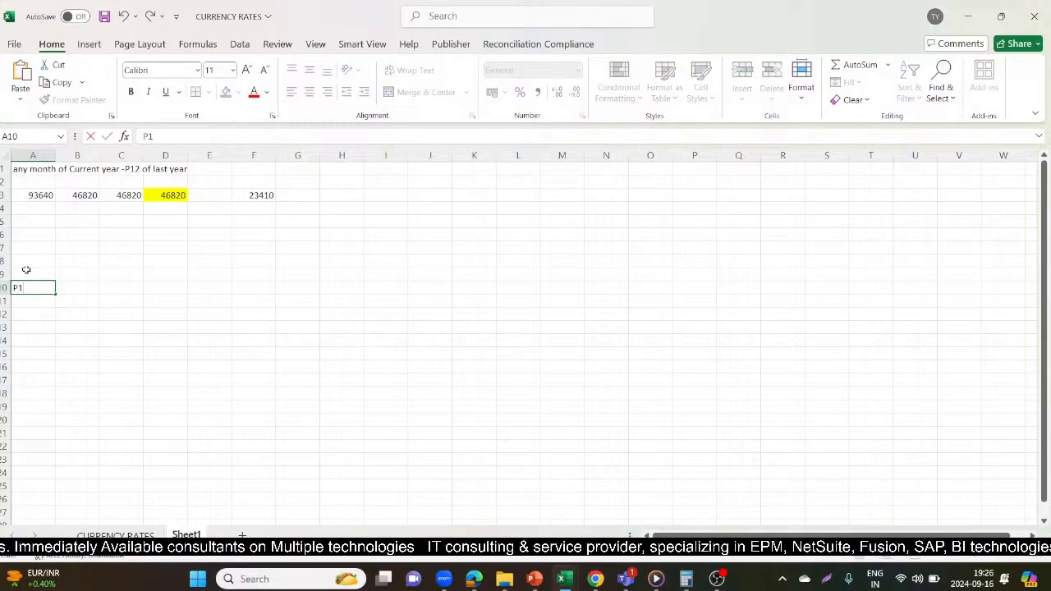
key(Return)
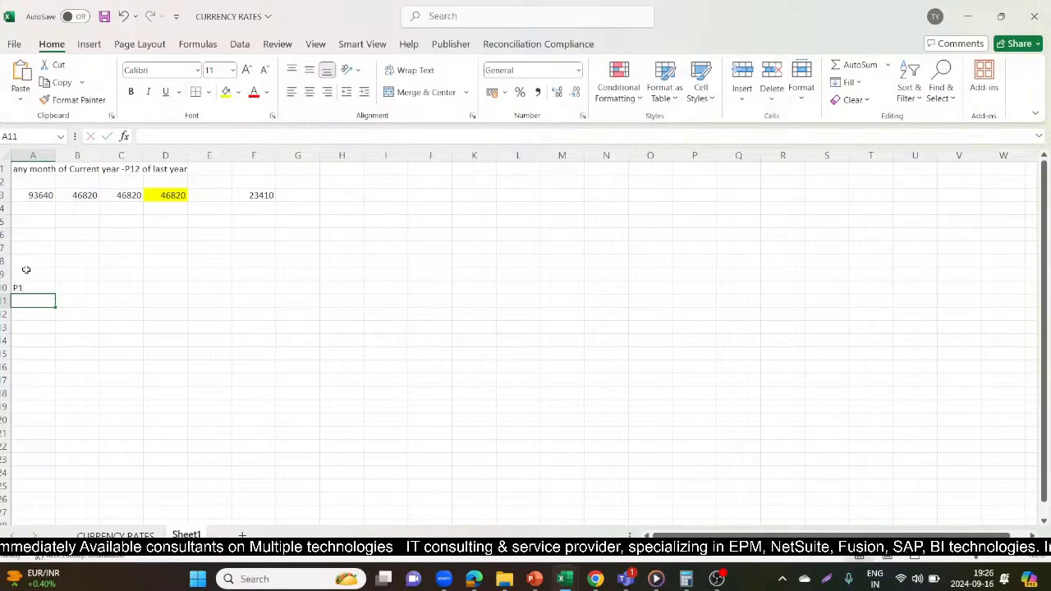
text(2500)
key(Tab)
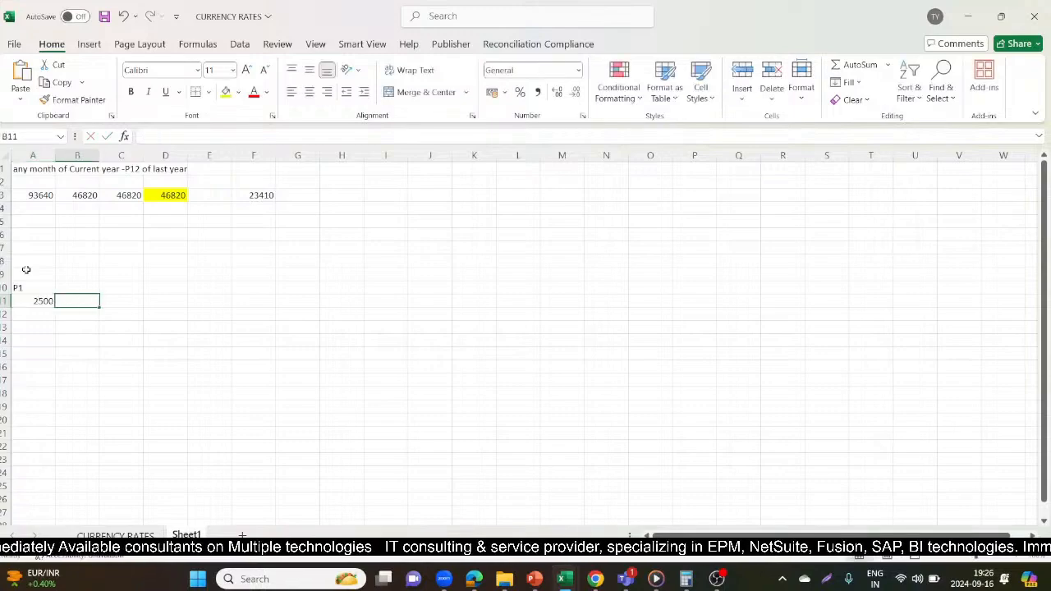
Enter the period label P12 in cell C10 and the heading annualise in cell A9
key(Tab)
key(Up)
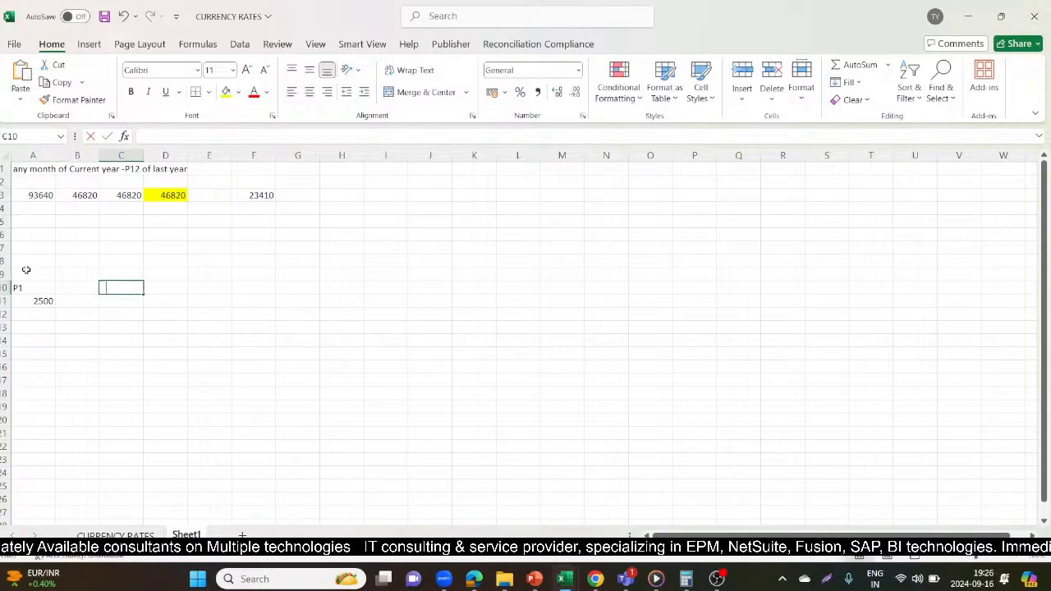
text(P12)
key(Return)
key(Up)
key(Up)
key(Left)
key(Left)
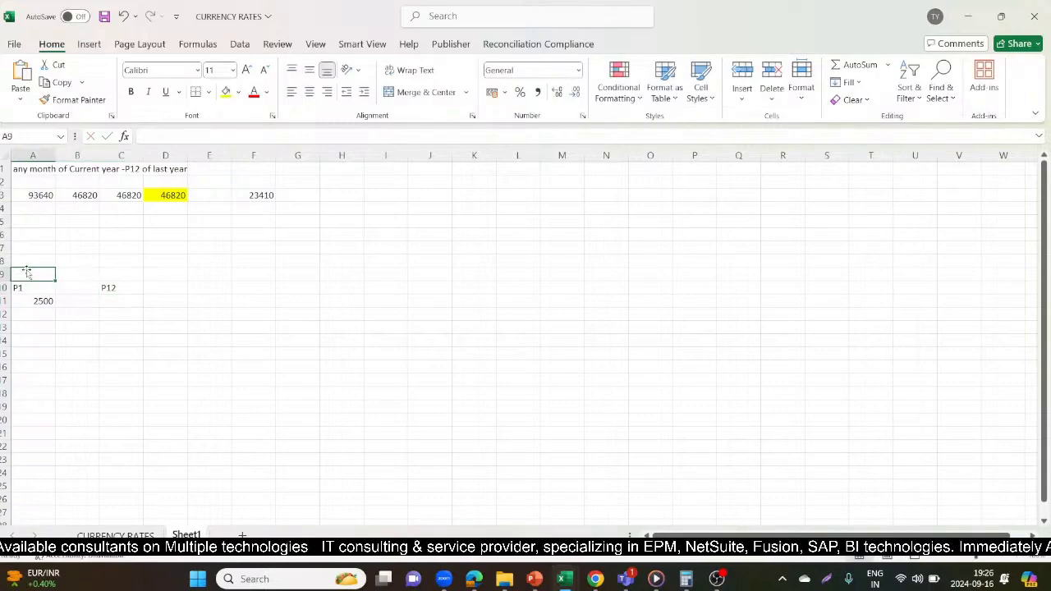
text(annualise)
key(Return)
Label cell A13 as Meals and enter the amount 2500 directly below it in A14
key(Down)
key(Down)
key(Down)
text(Meals)
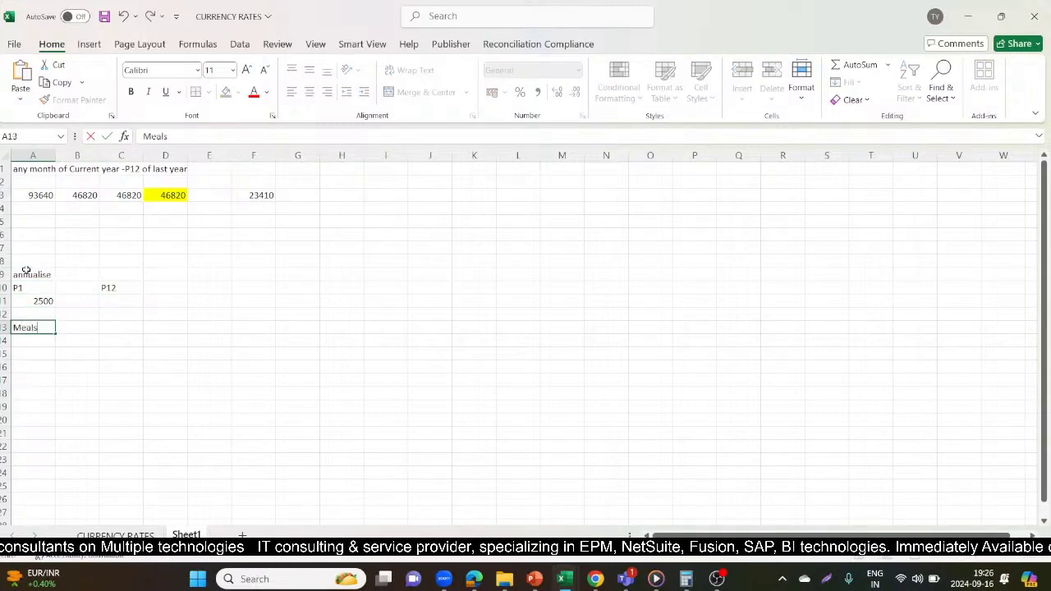
key(Up)
key(Up)
key(Down)
key(Down)
key(Down)
text(2500)
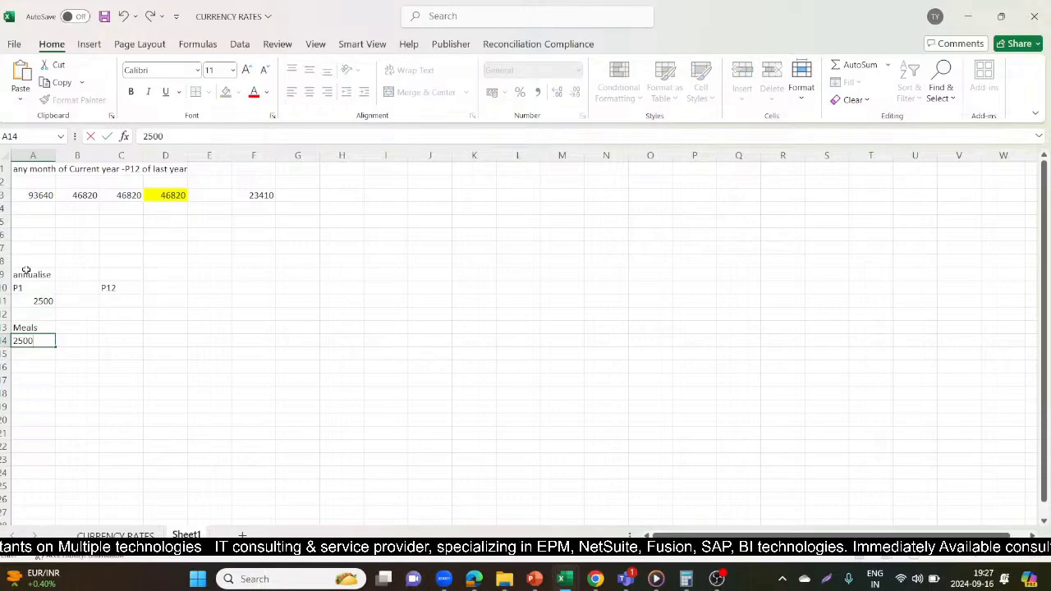
Clear the amount from cell A11, under the P1 label
key(Up)
key(Up)
key(Up)
key(Delete)
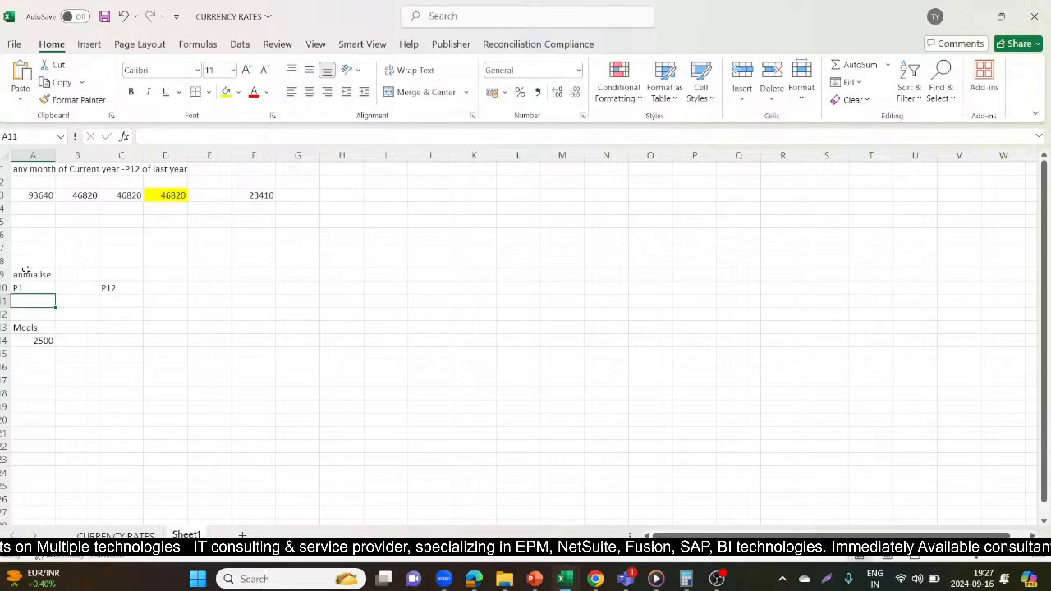
Calculate the annualised Meals amount in cell C14 with the formula =A14*12
key(Right)
key(Down)
key(Down)
key(Right)
key(Right)
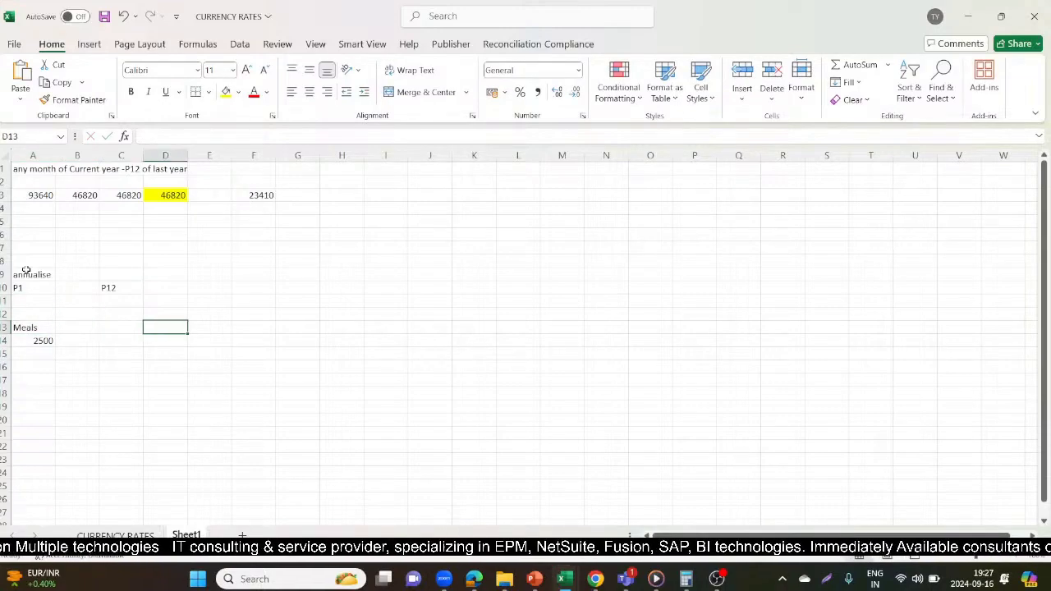
key(Left)
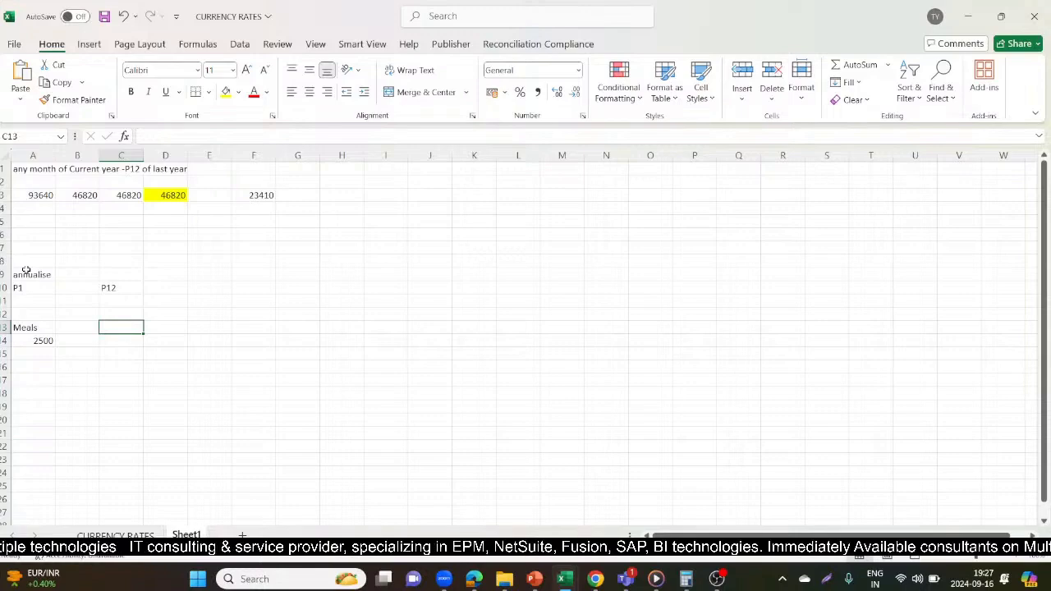
key(Down)
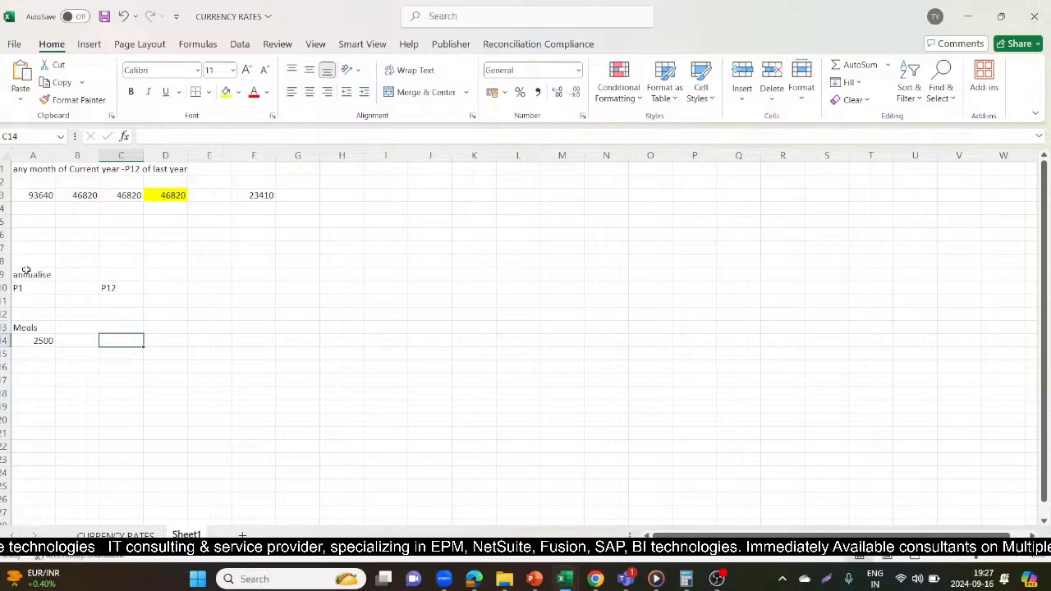
text(=)
key(Left)
key(Left)
text(*12)
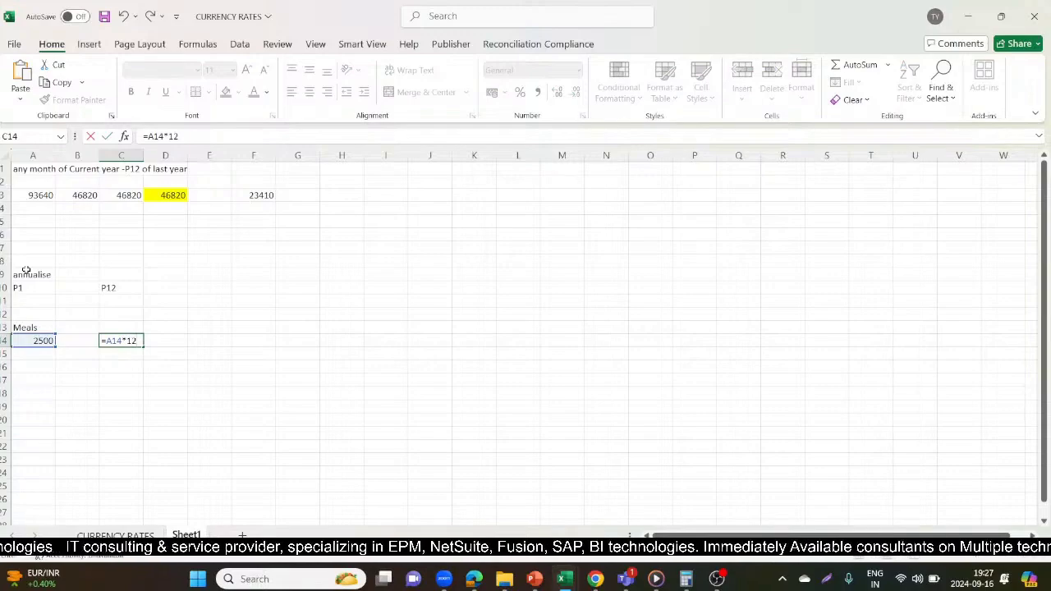
key(Return)
Start a second example by entering P4 in cell A17 and 5000 in cell A18
key(Down)
key(Down)
key(Left)
key(Left)
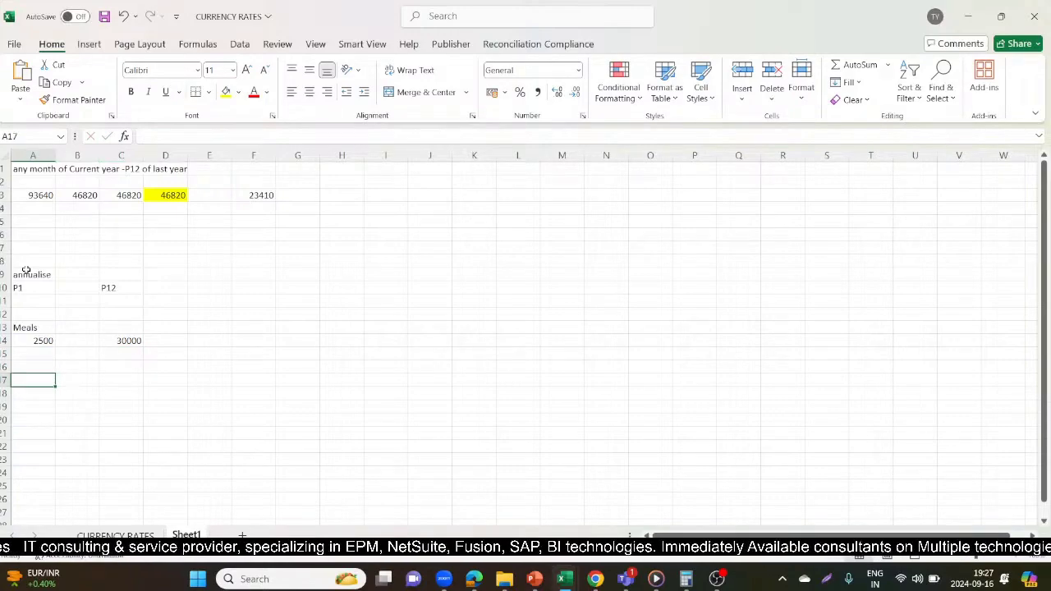
text(P)
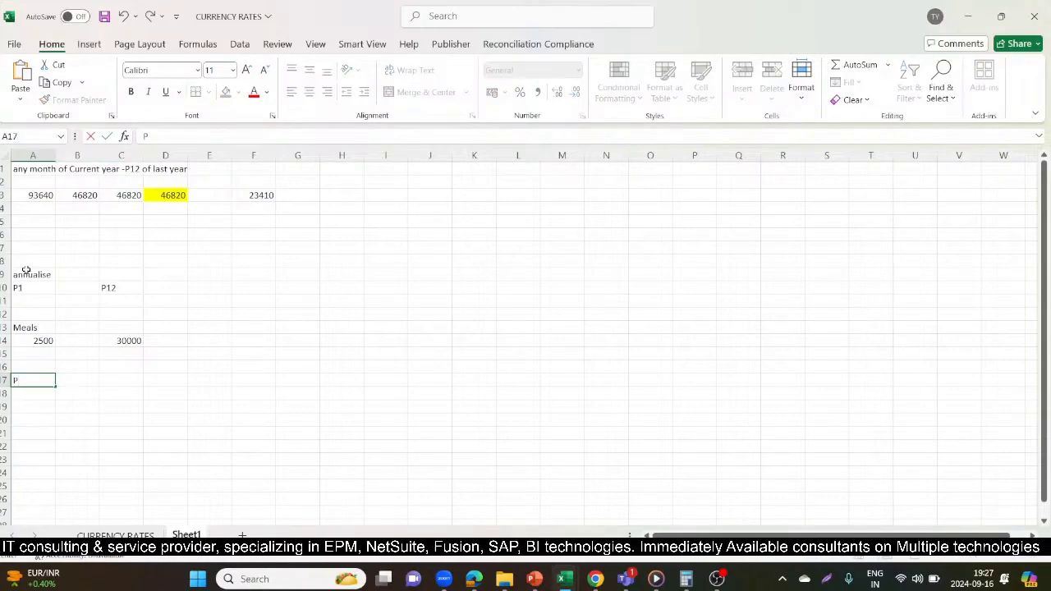
text(4)
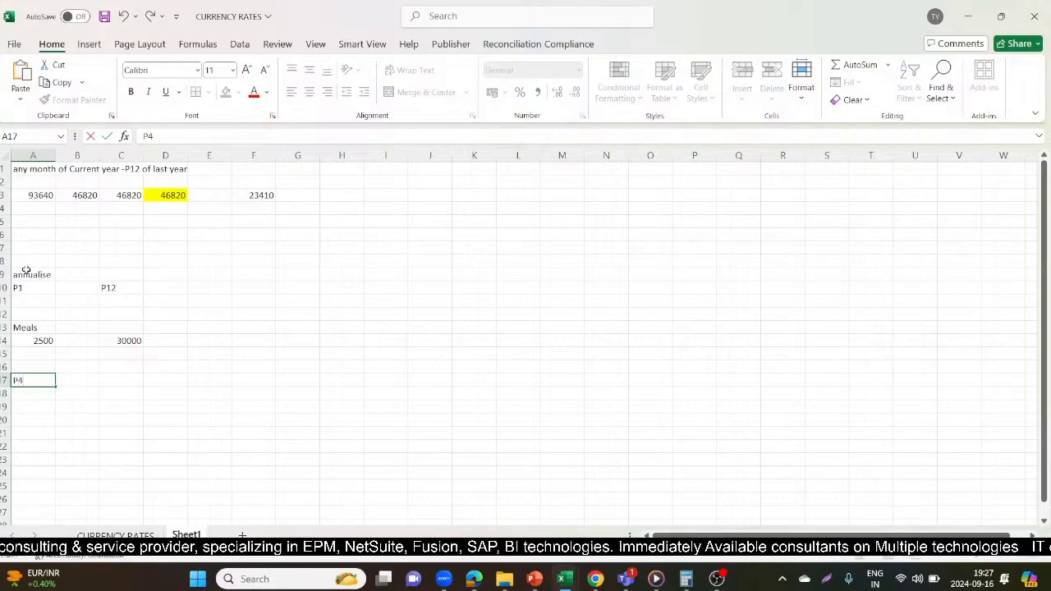
key(Return)
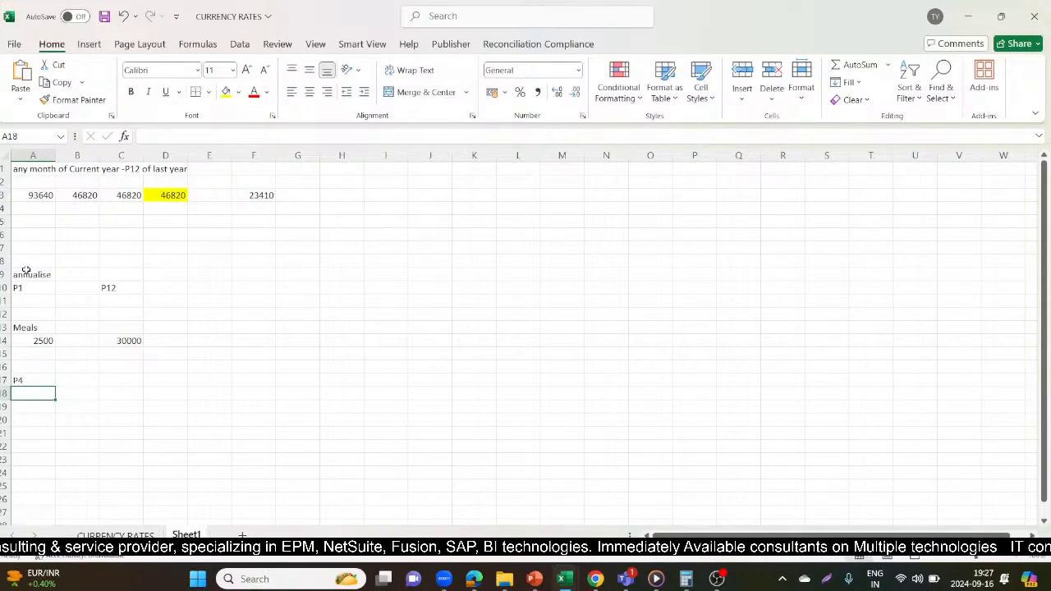
text(5000)
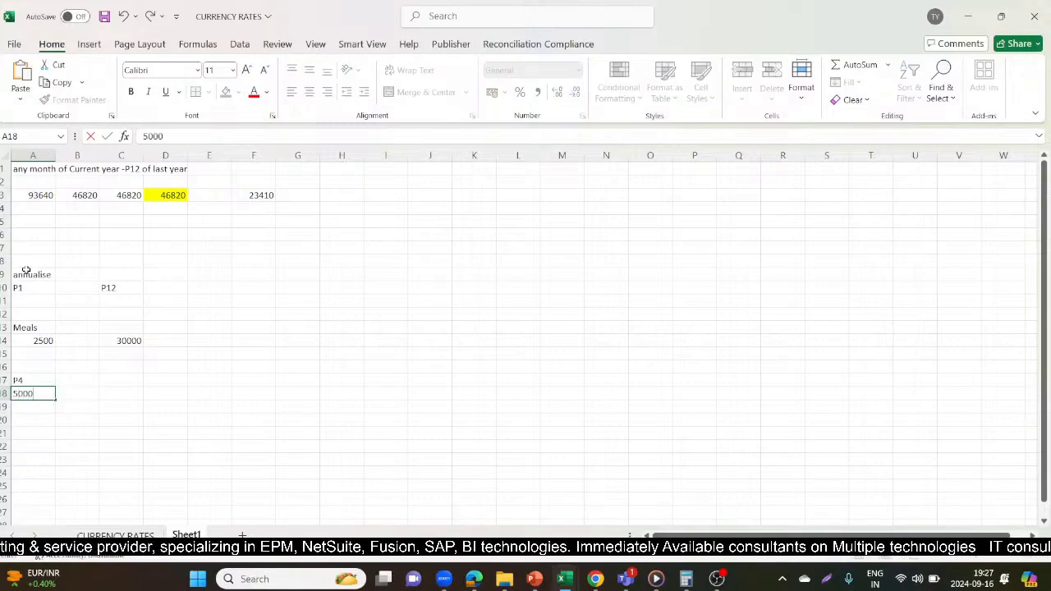
key(Tab)
key(Tab)
key(Up)
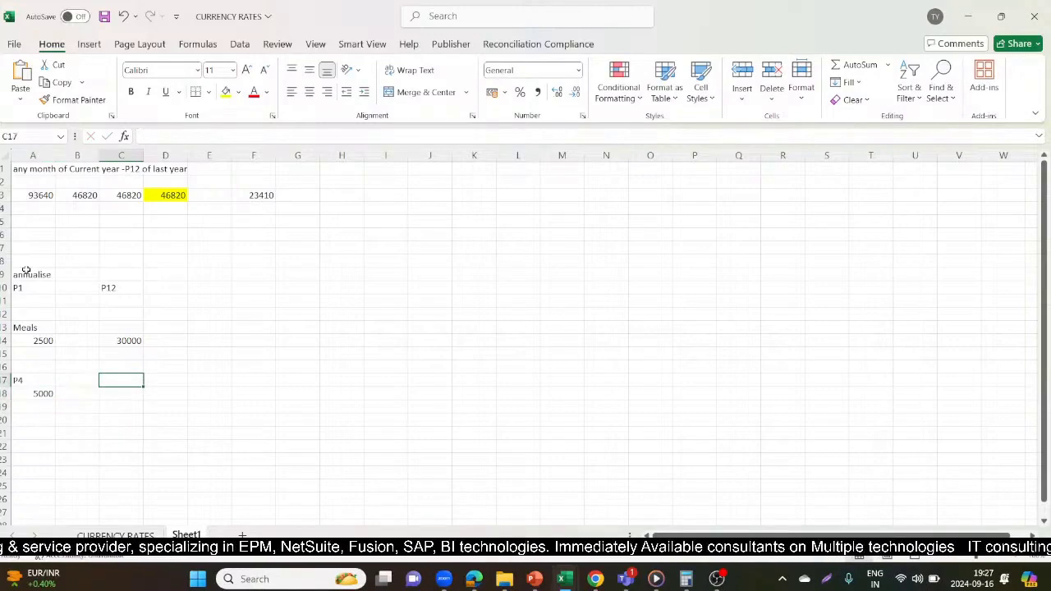
key(ctrl+Down)
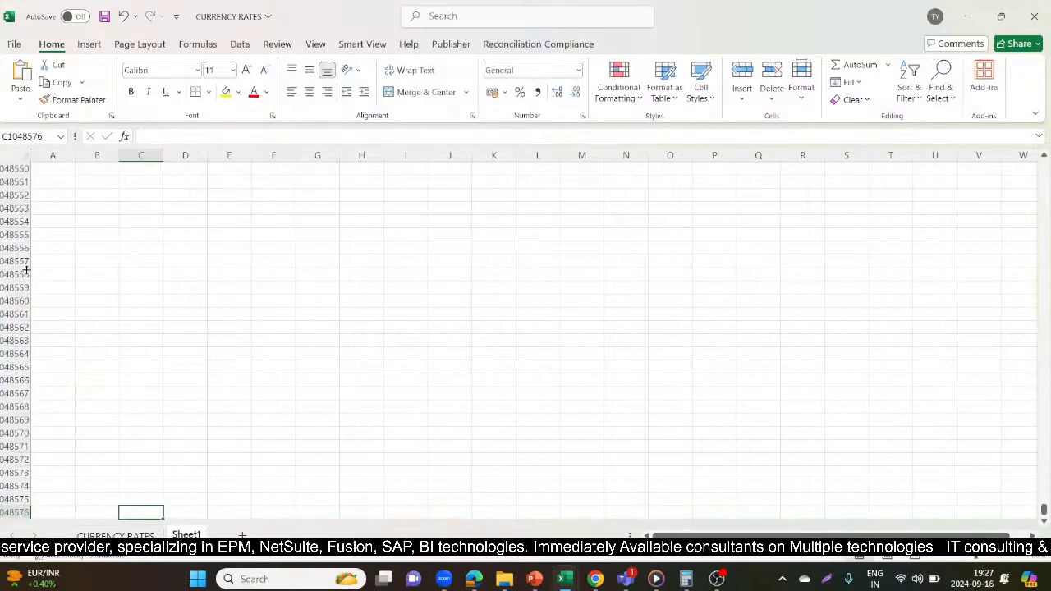
key(alt+Tab)
key(alt+Tab)
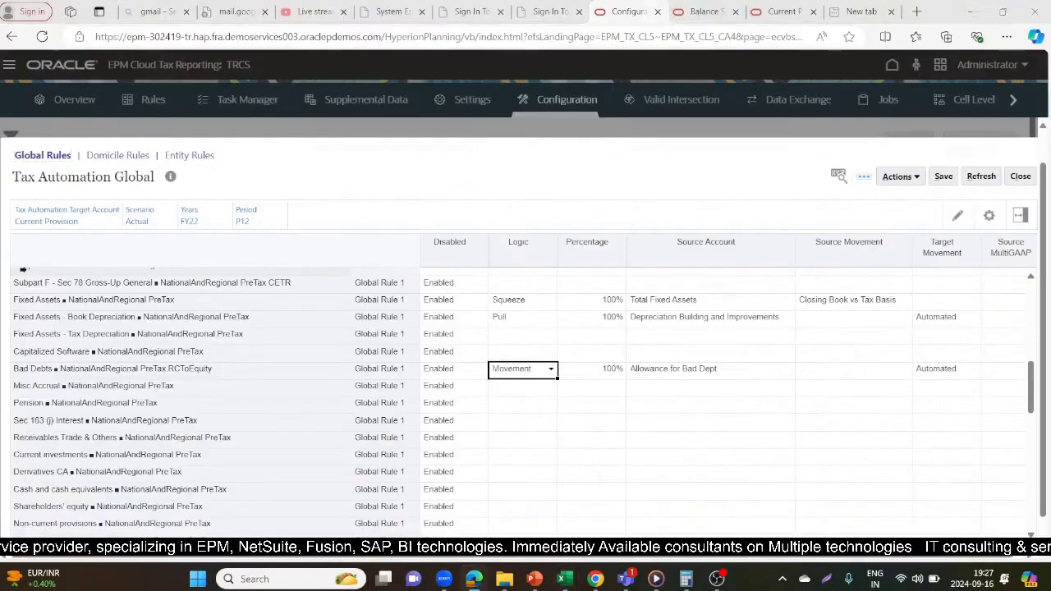
scroll(1046, 177, up, 9)
scroll(1045, 176, up, 20)
drag(1044, 511, 1043, 167)
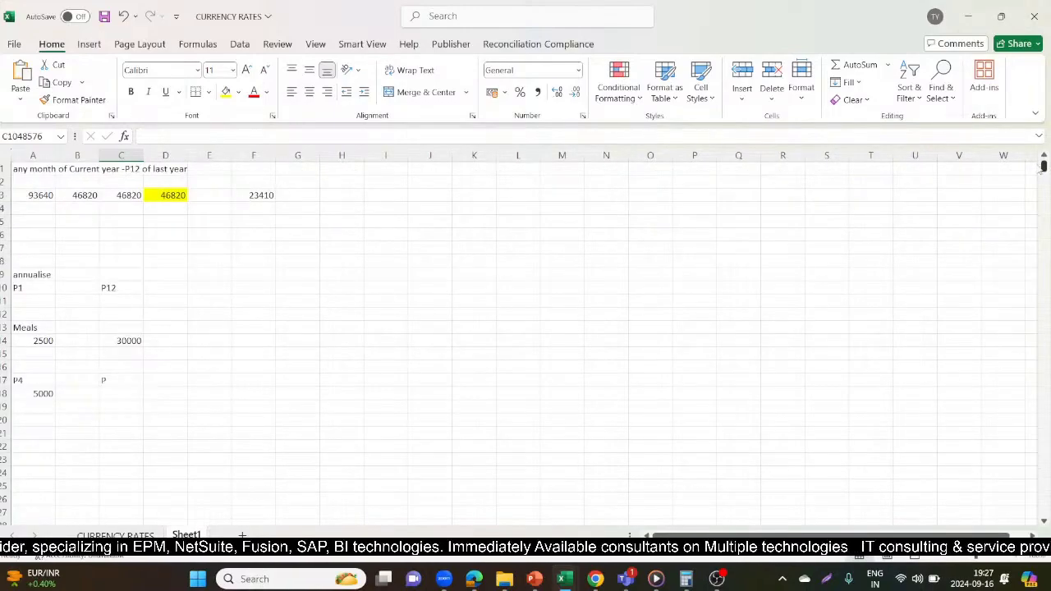
Enter P12 as the period label in cell C17
click(128, 377)
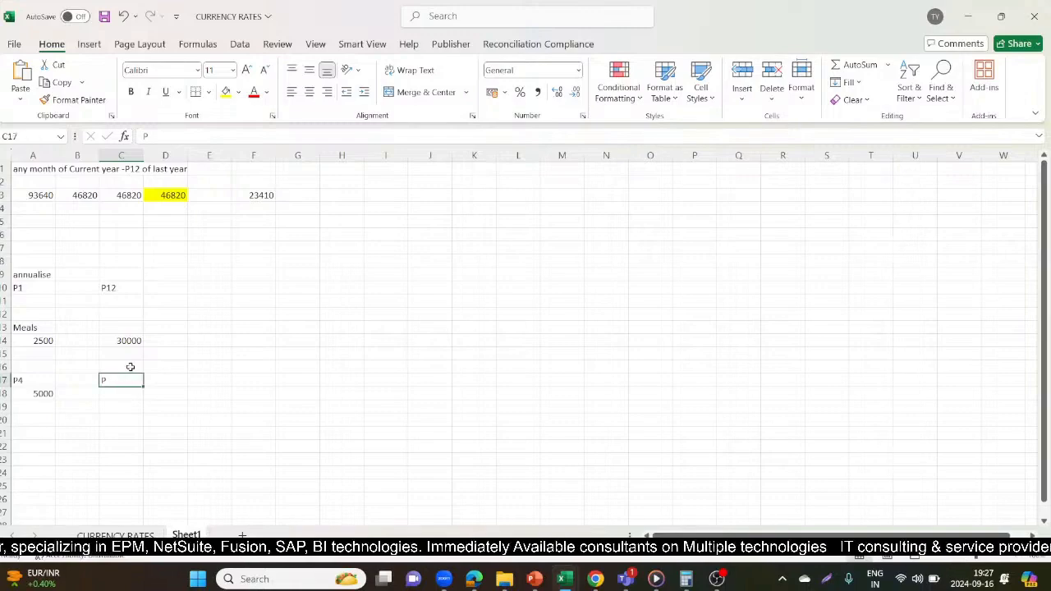
text(P123)
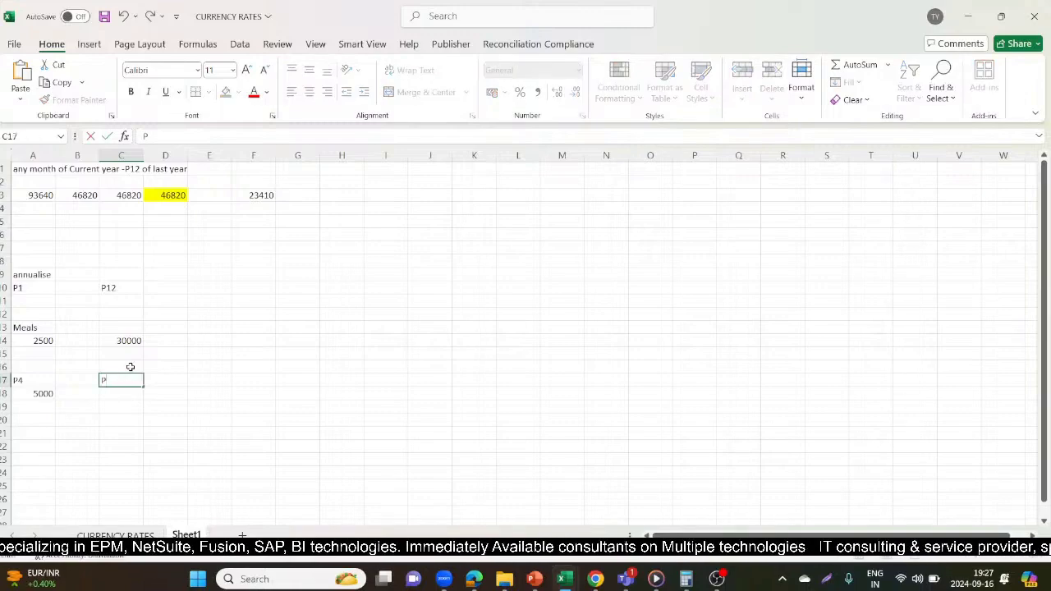
key(BackSpace)
key(Return)
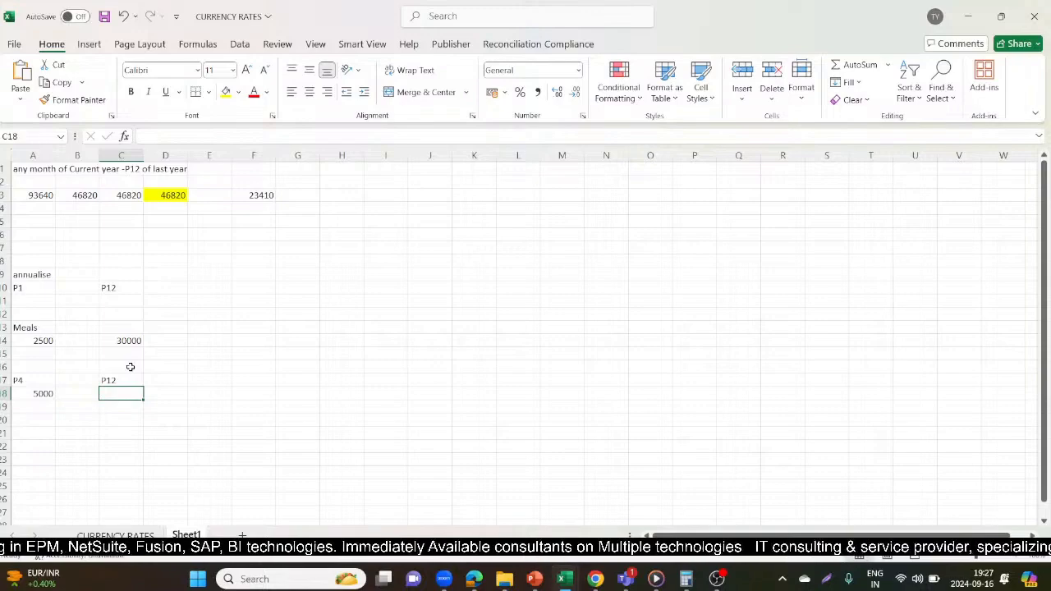
Calculate the amount for a single period in cell C18 with the formula =5000/4
text(=5000)
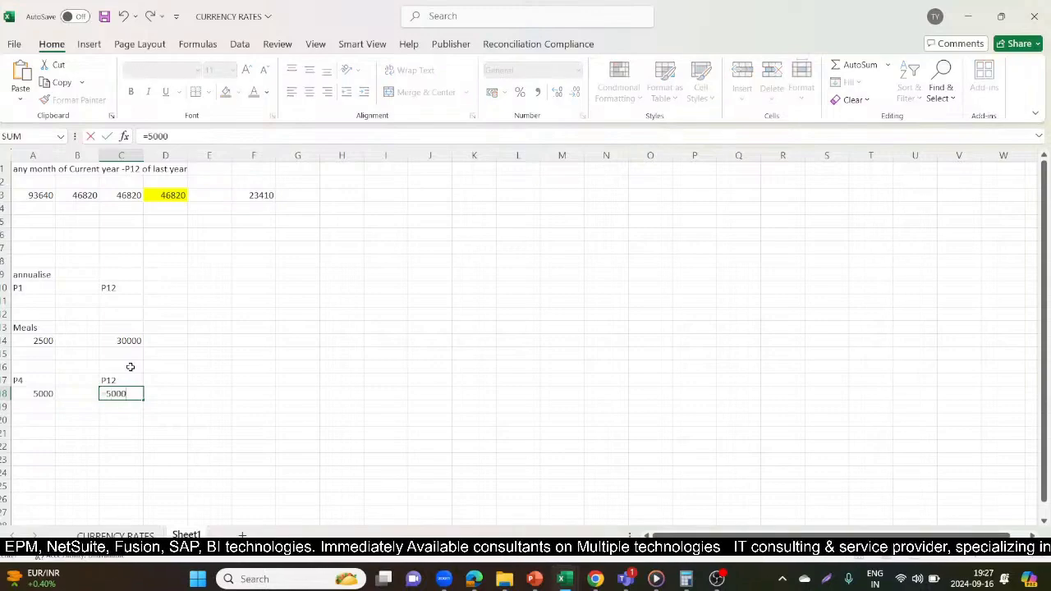
text(/4)
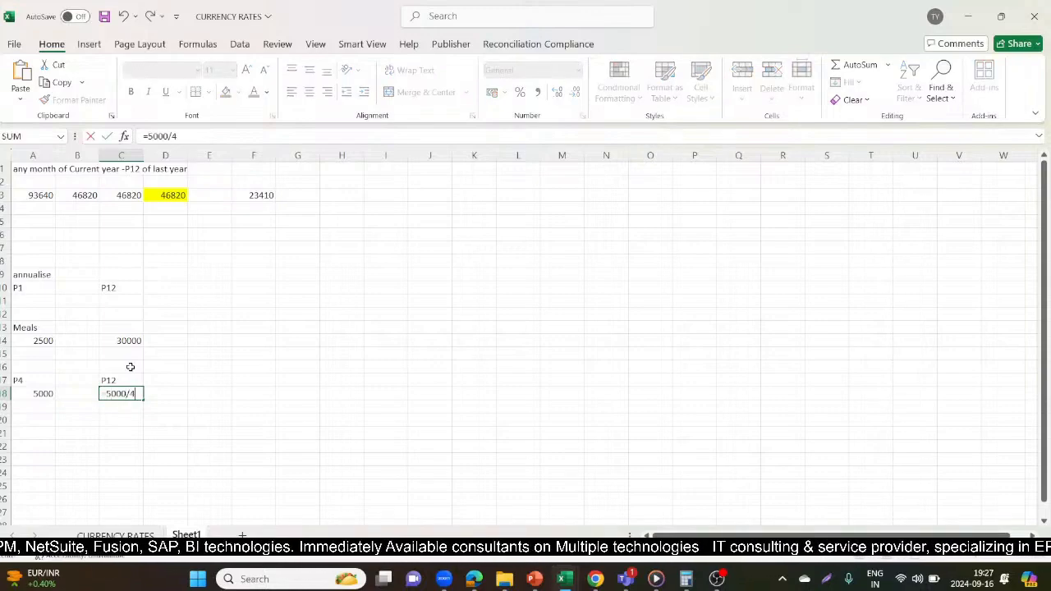
key(Return)
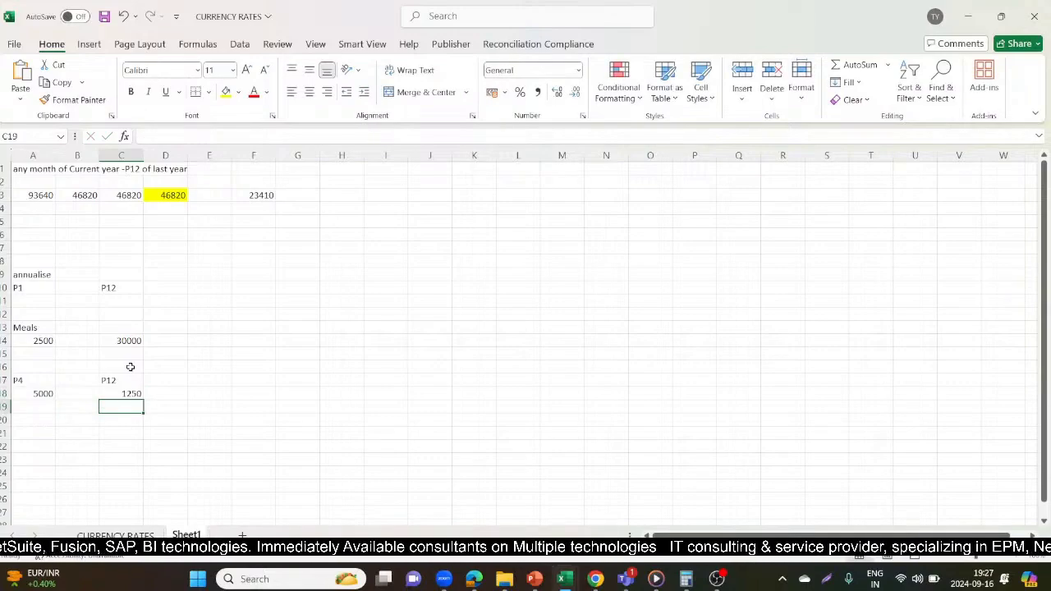
Change the period label in cell C17 to P1
key(Up)
key(Up)
text(P)
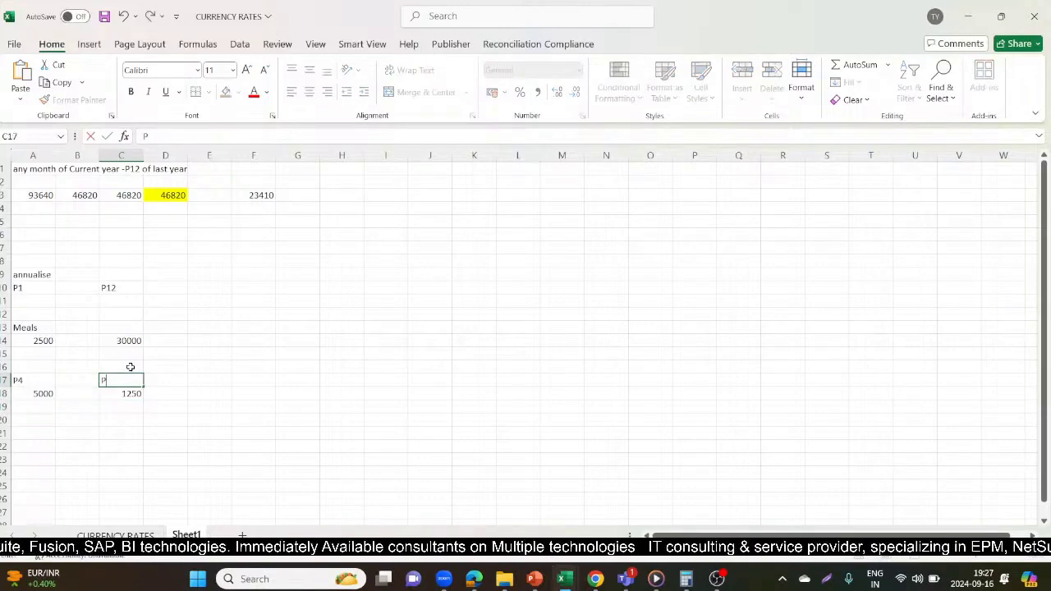
key(ctrl+Return)
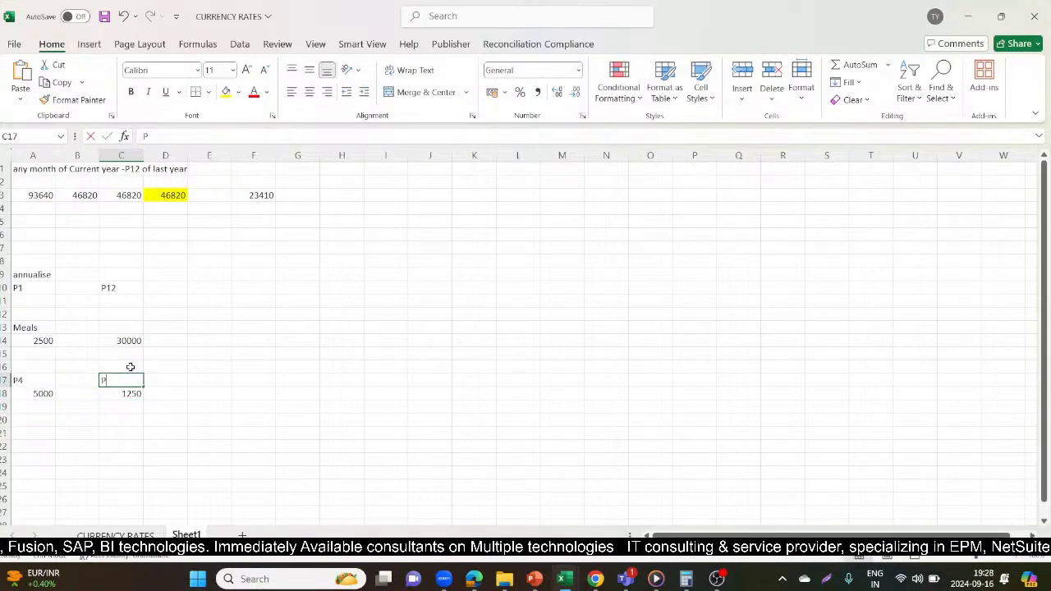
text(1)
key(BackSpace)
text(P)
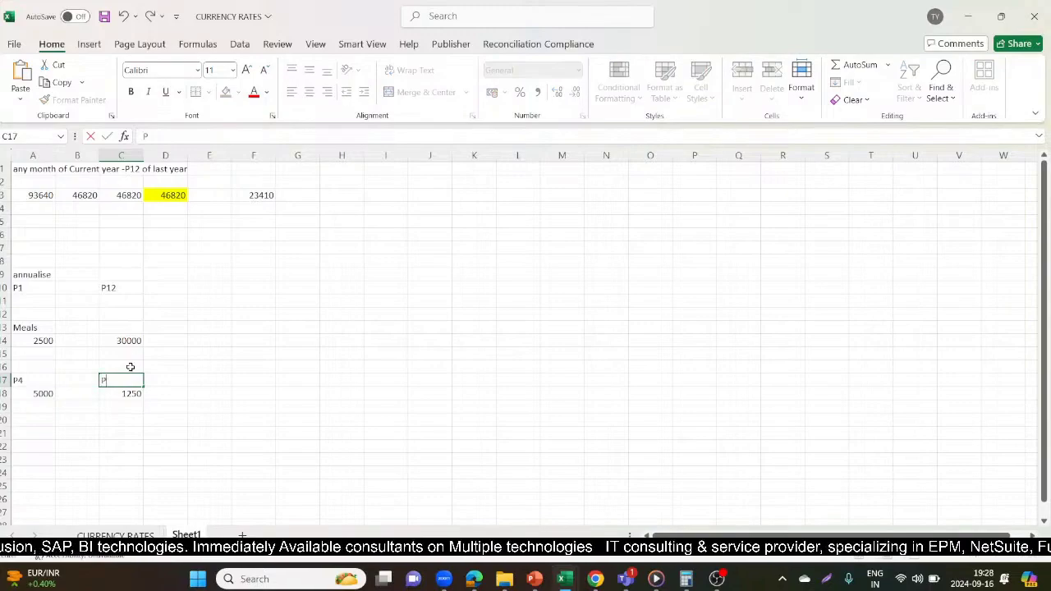
key(Num_Lock)
key(End)
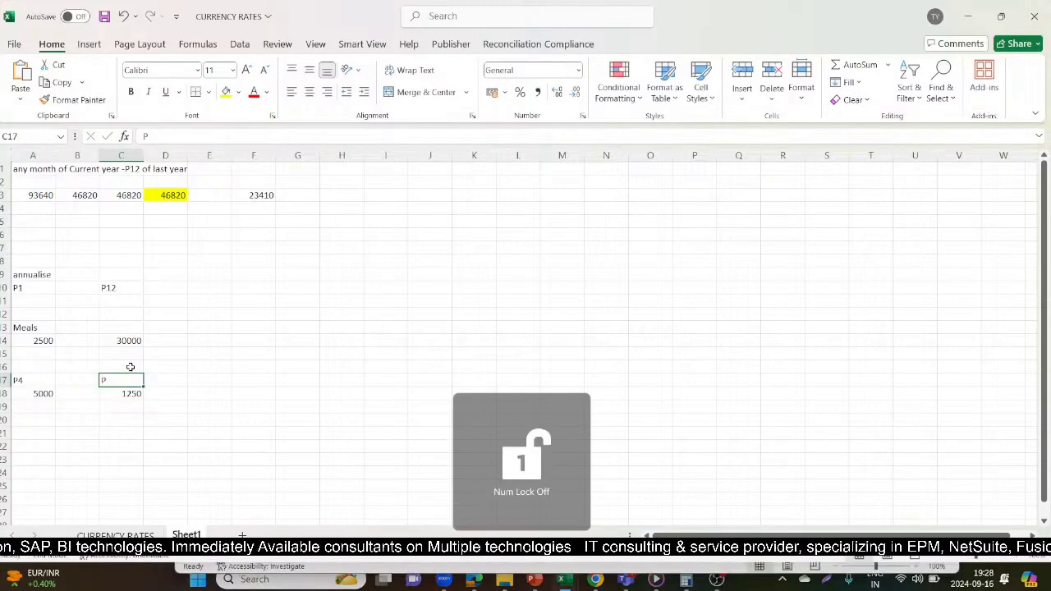
key(Num_Lock)
text(1)
key(BackSpace)
text(P)
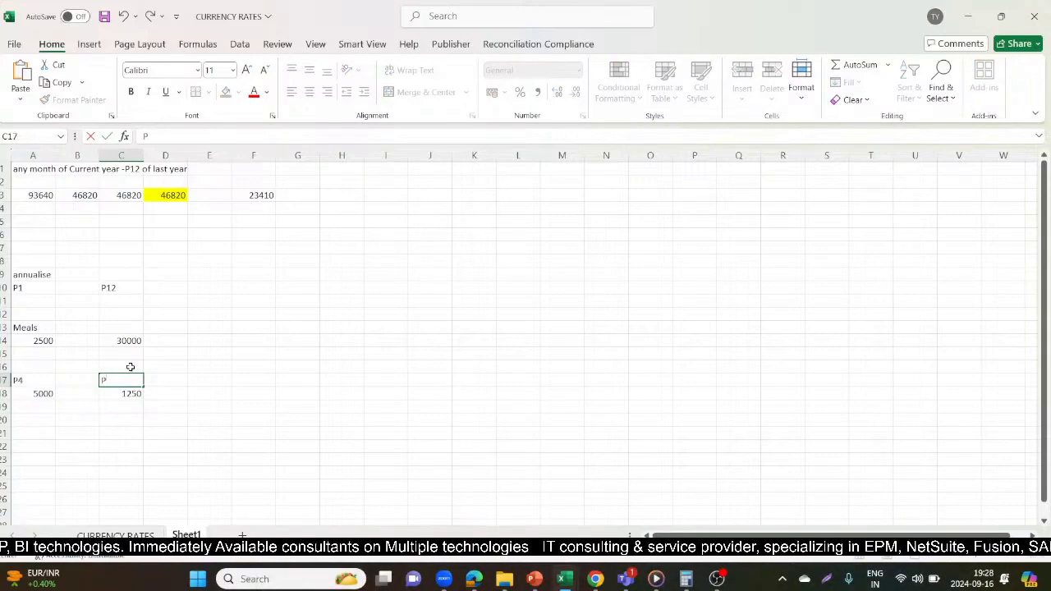
text(1)
key(Return)
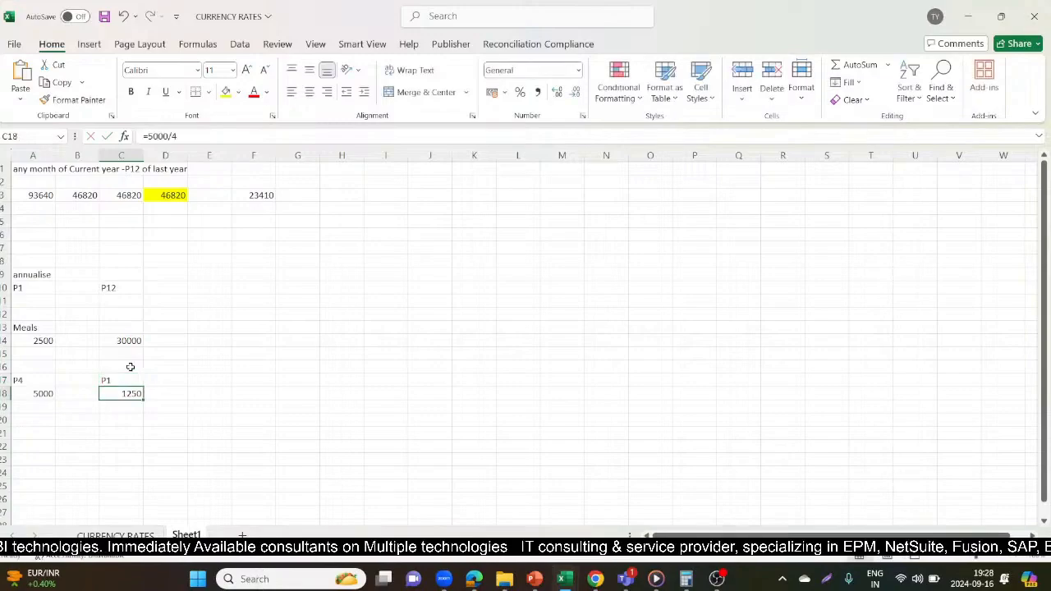
Add the period label P12 in cell D17 and annualise the P1 amount in cell D18 with the formula =C18*12
key(Right)
key(Up)
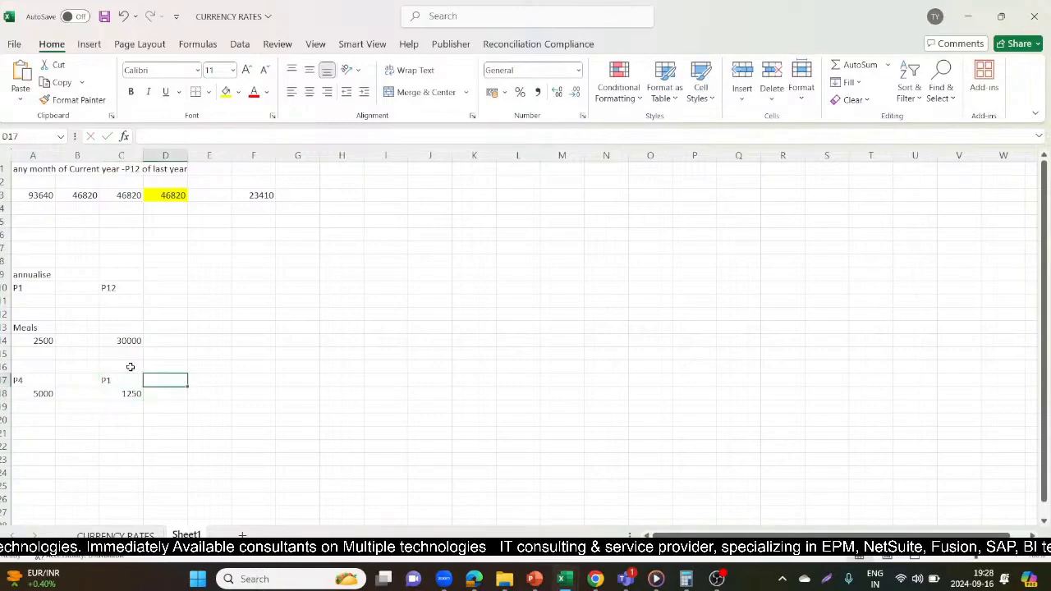
text(P12)
key(Return)
text(=)
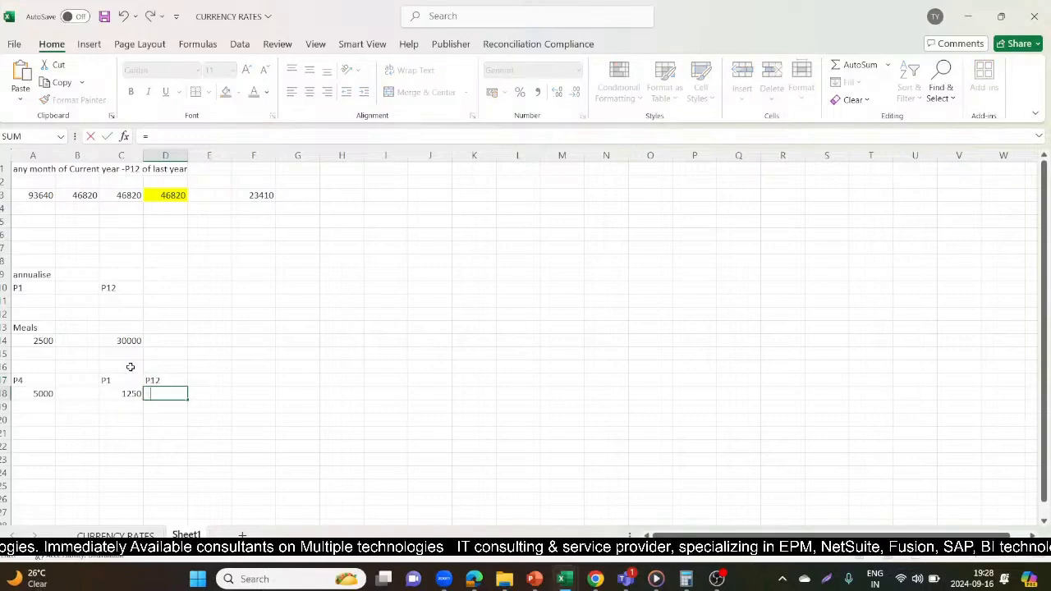
key(Left)
text(*12)
key(Return)
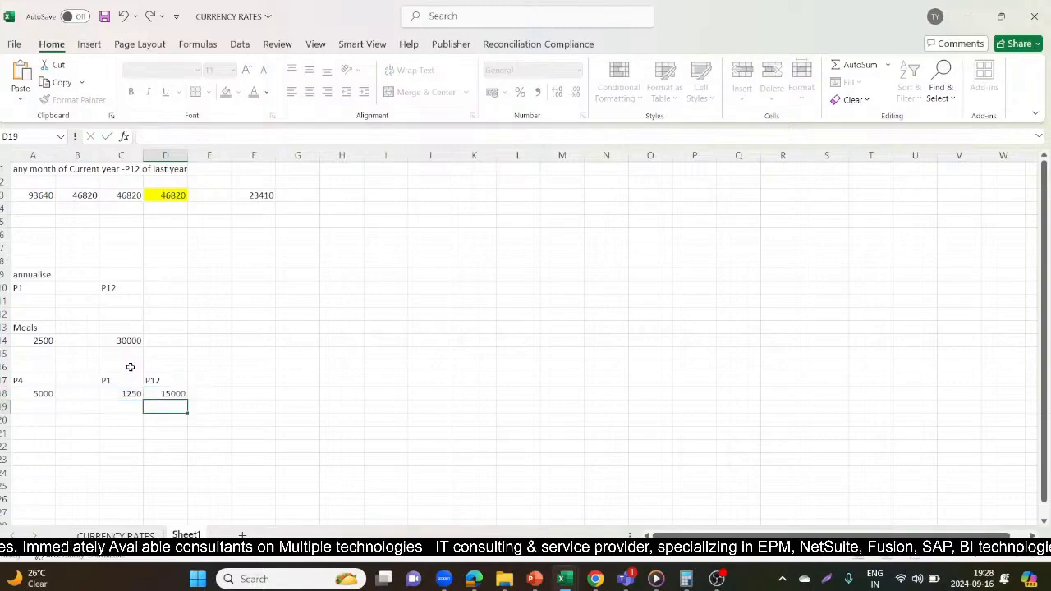
Highlight the P12 label and amount in D17:D18 and the annualise heading in A9 with yellow fill
click(168, 391)
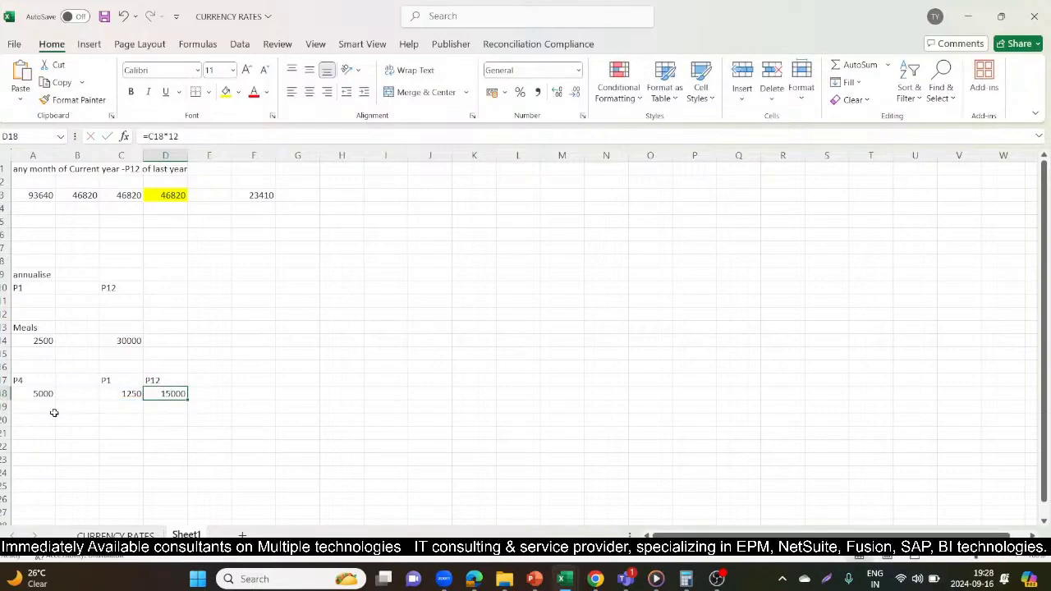
drag(154, 383, 164, 394)
click(227, 92)
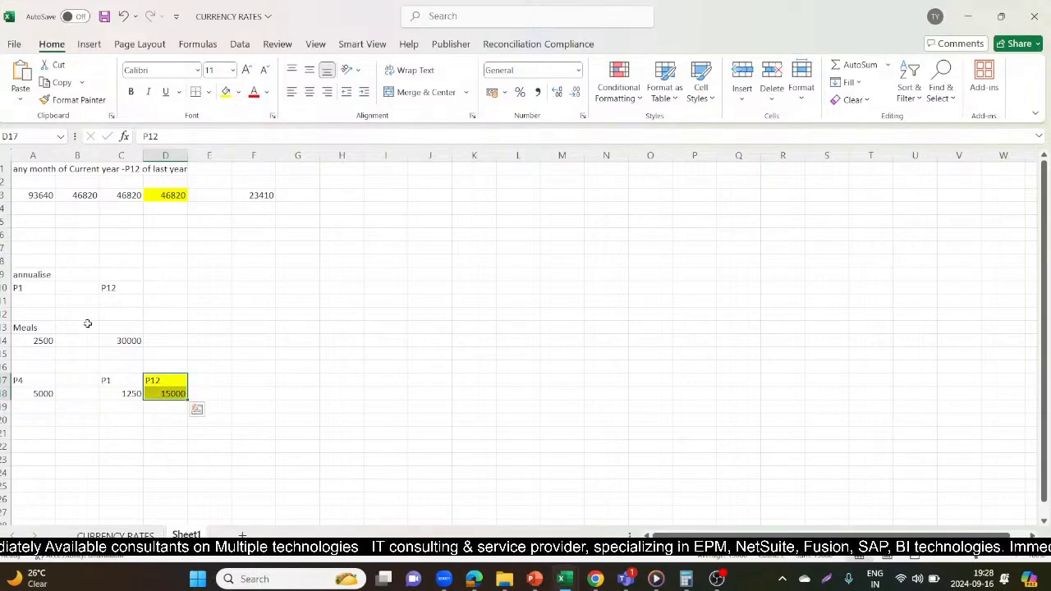
click(37, 272)
click(227, 92)
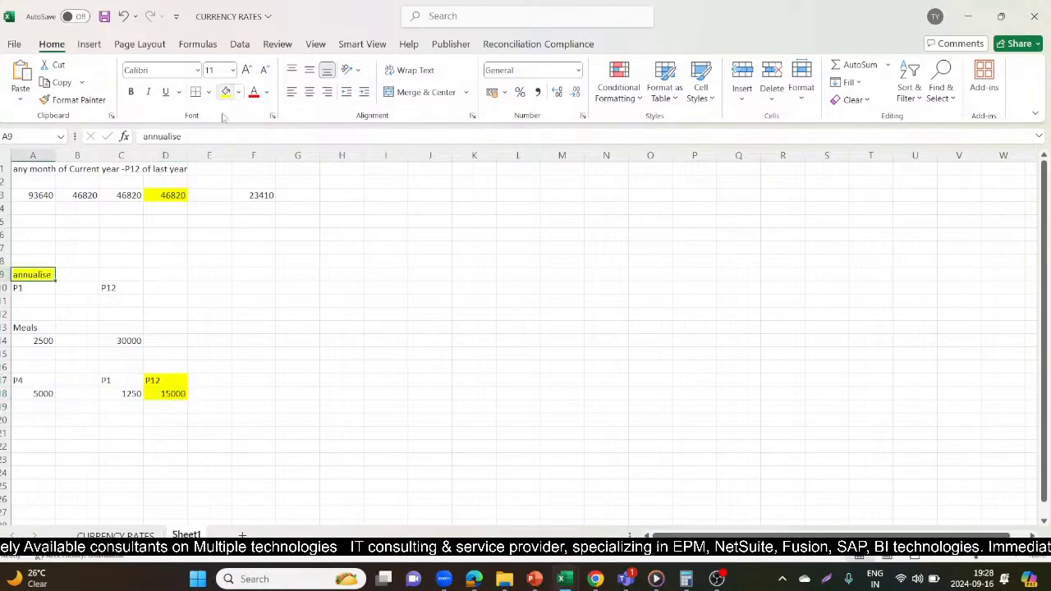
click(38, 381)
click(38, 394)
click(38, 383)
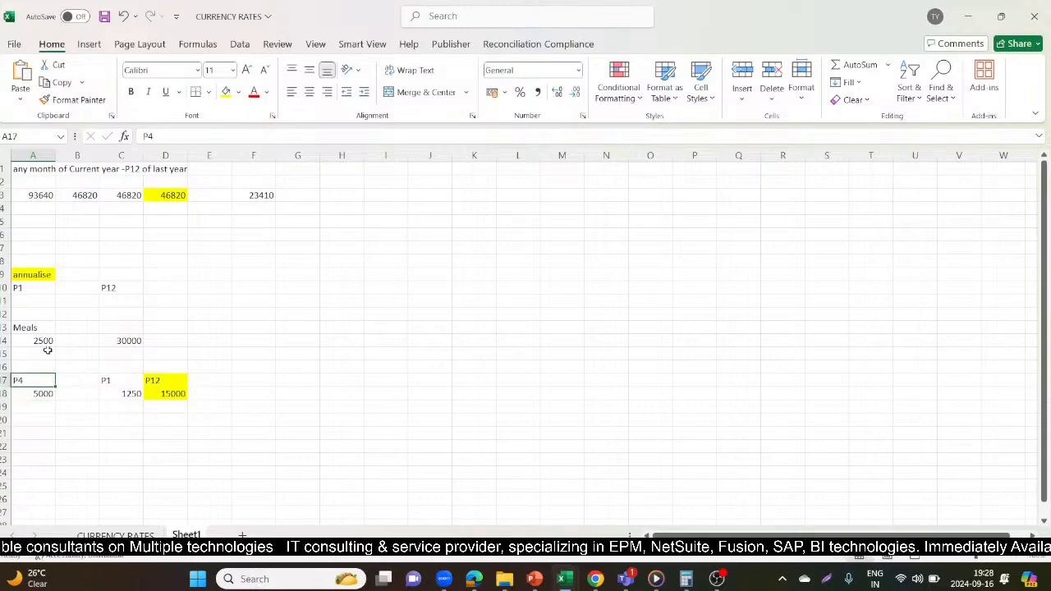
click(165, 383)
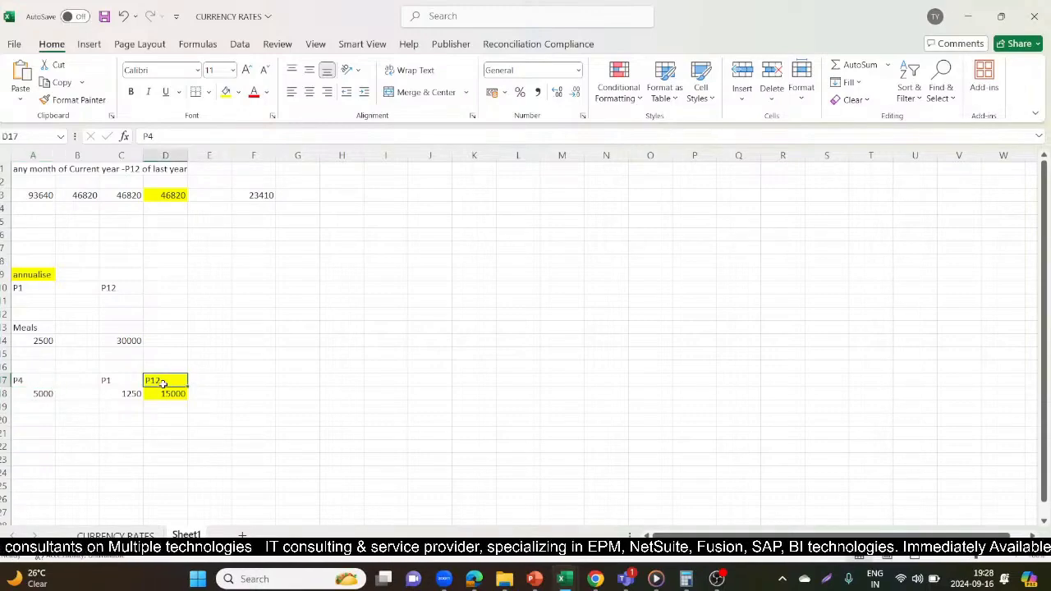
click(18, 274)
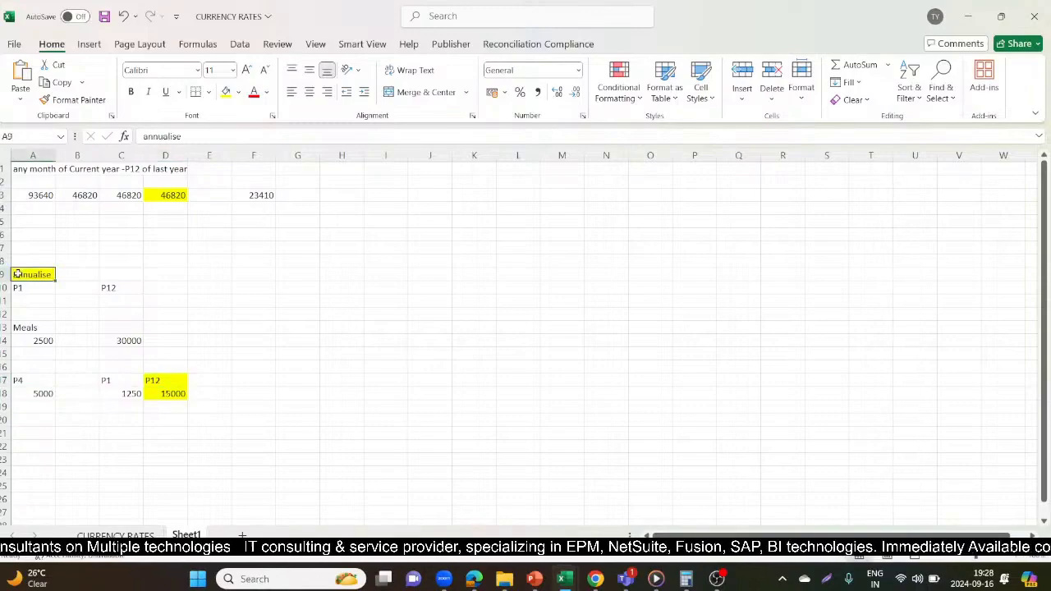
Enter the heading Deannualise Logic in cell H9
click(352, 277)
text(De)
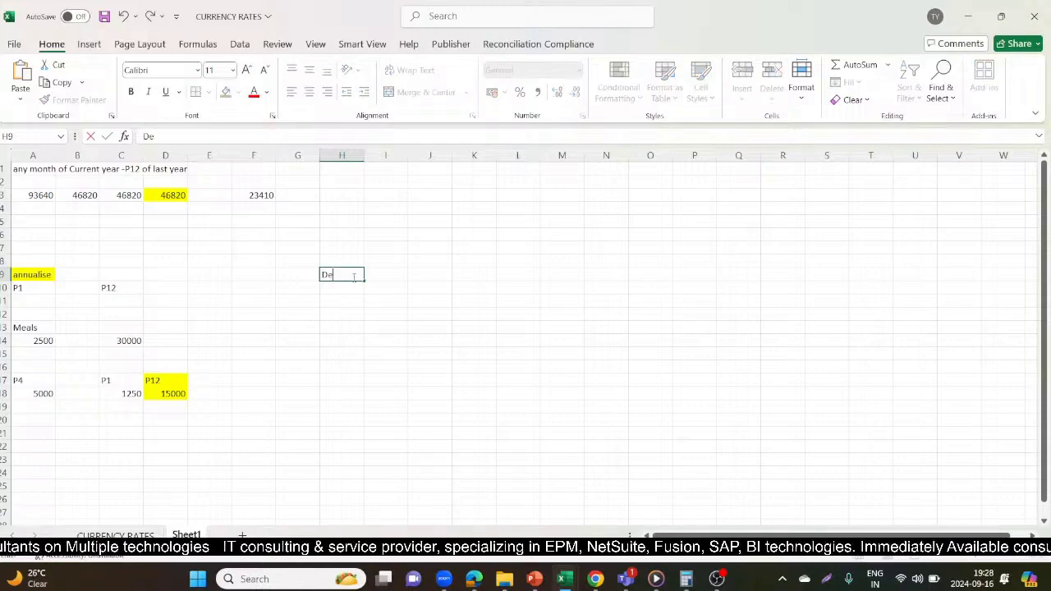
text(annualise Logic)
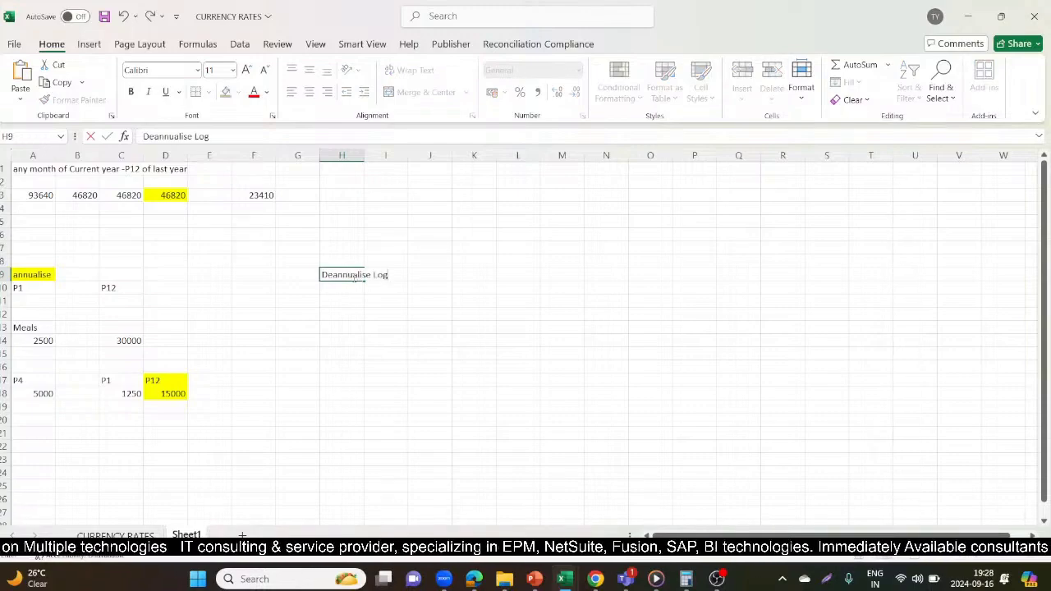
key(Return)
key(Return)
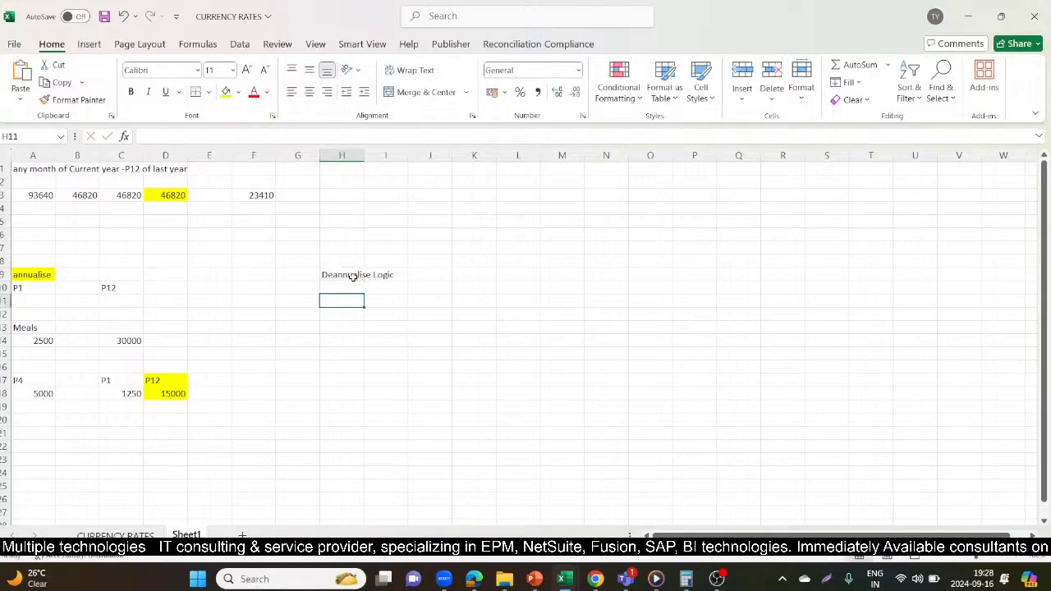
Set up the deannualise example with Entertainment in H10, 50000 in I10 and the period P10 in H11
text(P)
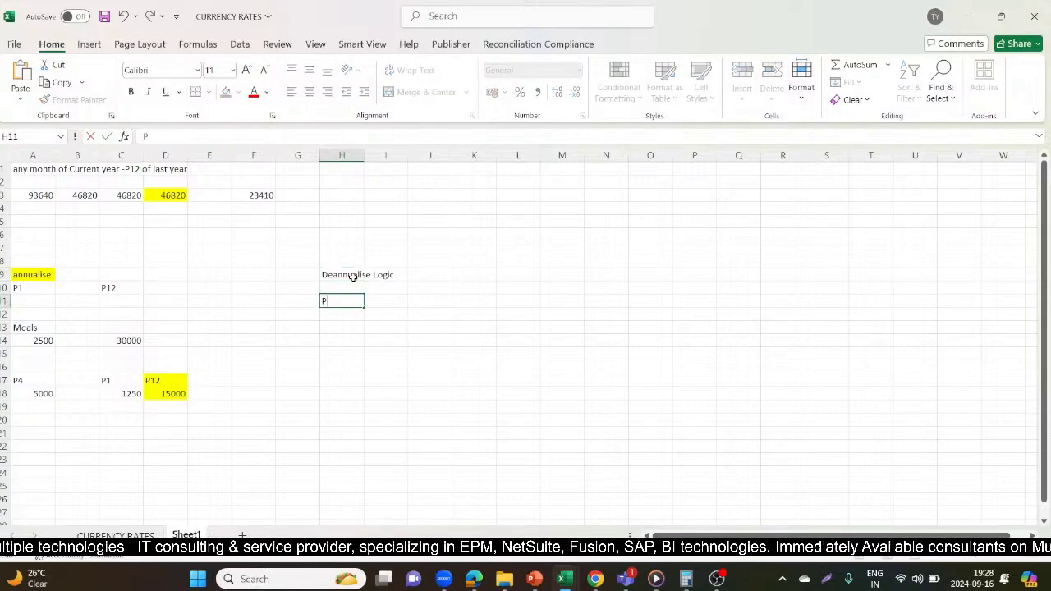
text(10)
key(Up)
text(Enter)
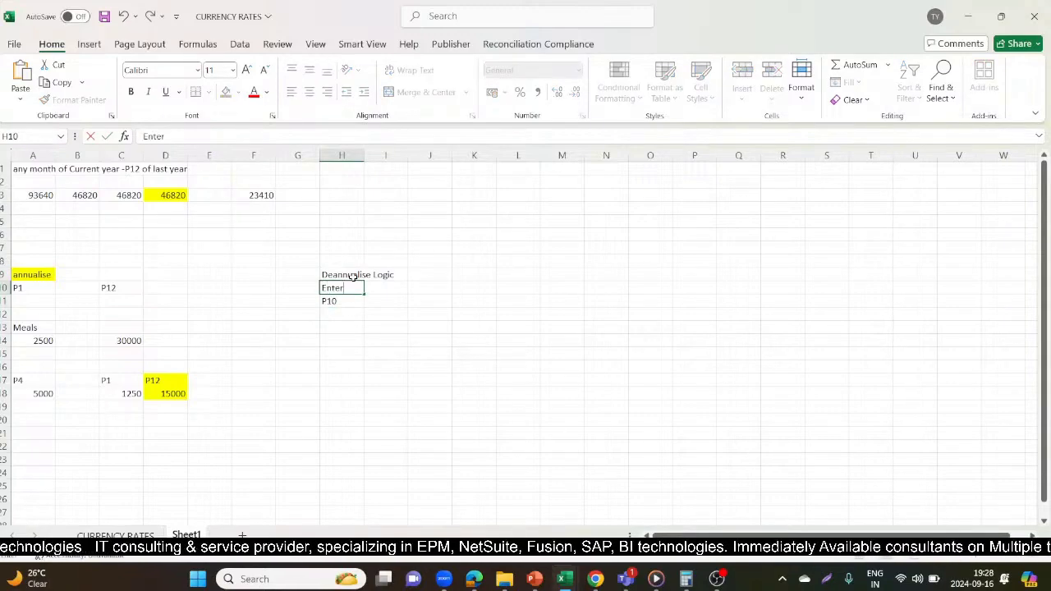
text(tainment)
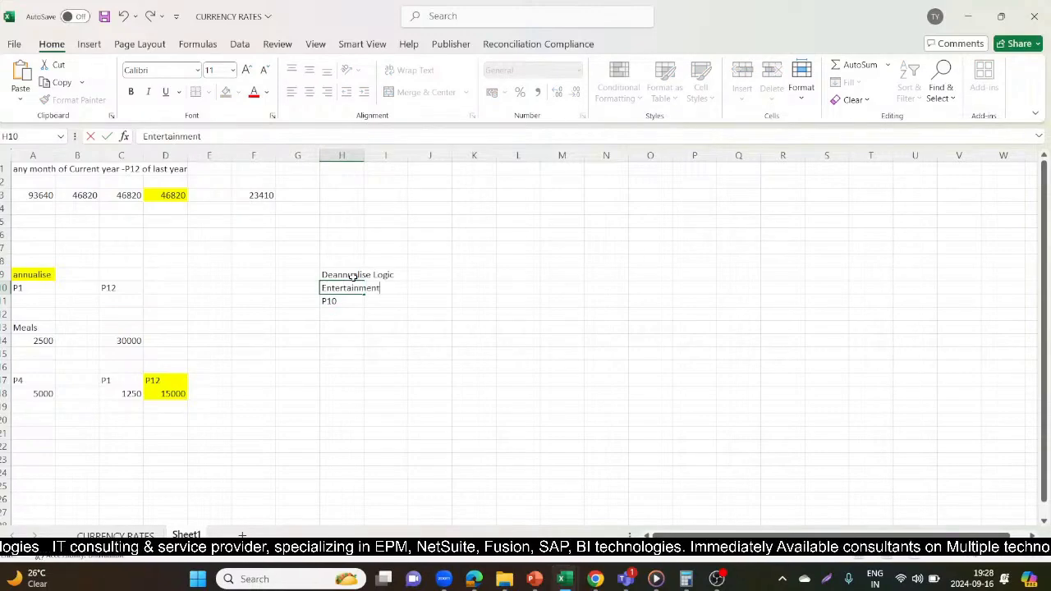
key(Tab)
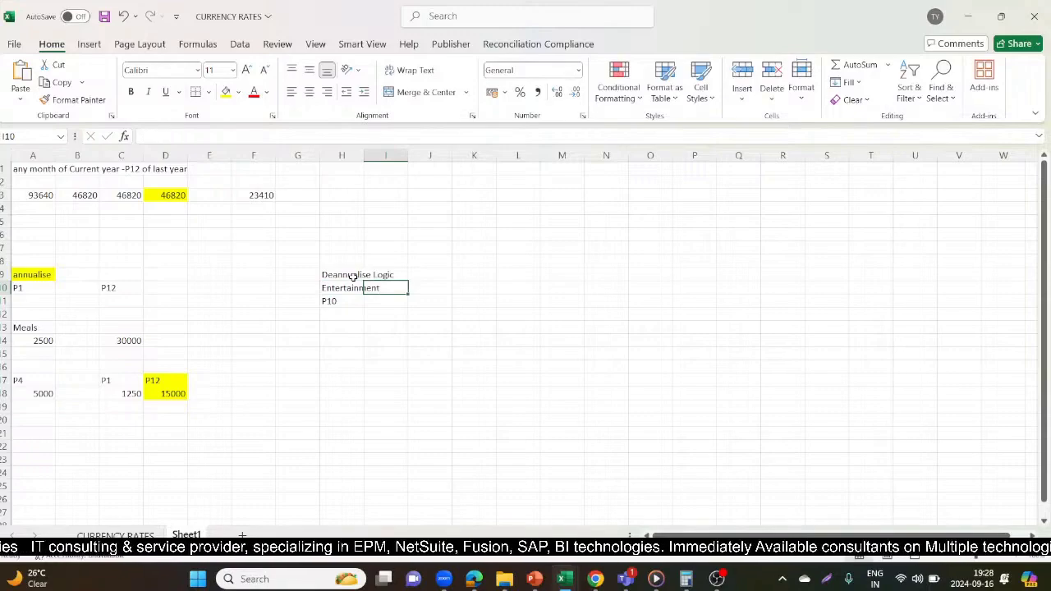
text(50000)
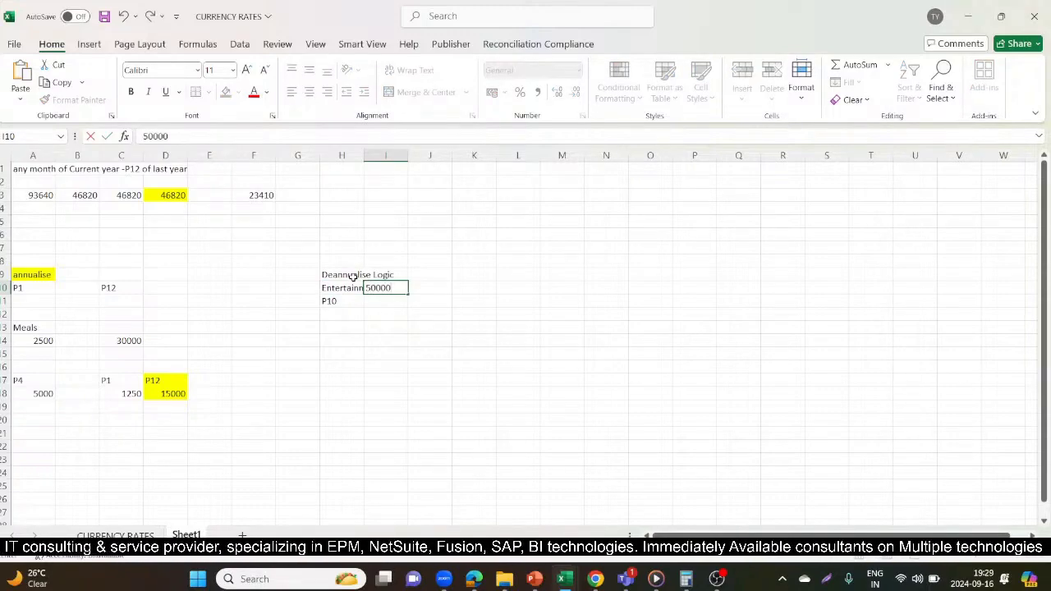
key(Return)
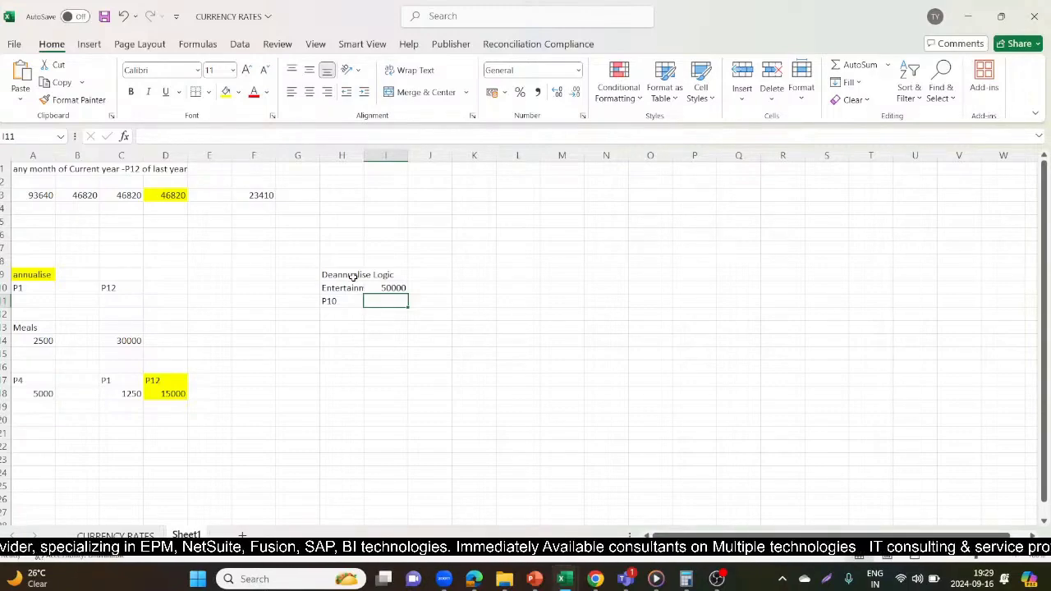
Calculate the single-period entertainment amount in cell I11 with the formula =50000/10
text(=50000/10)
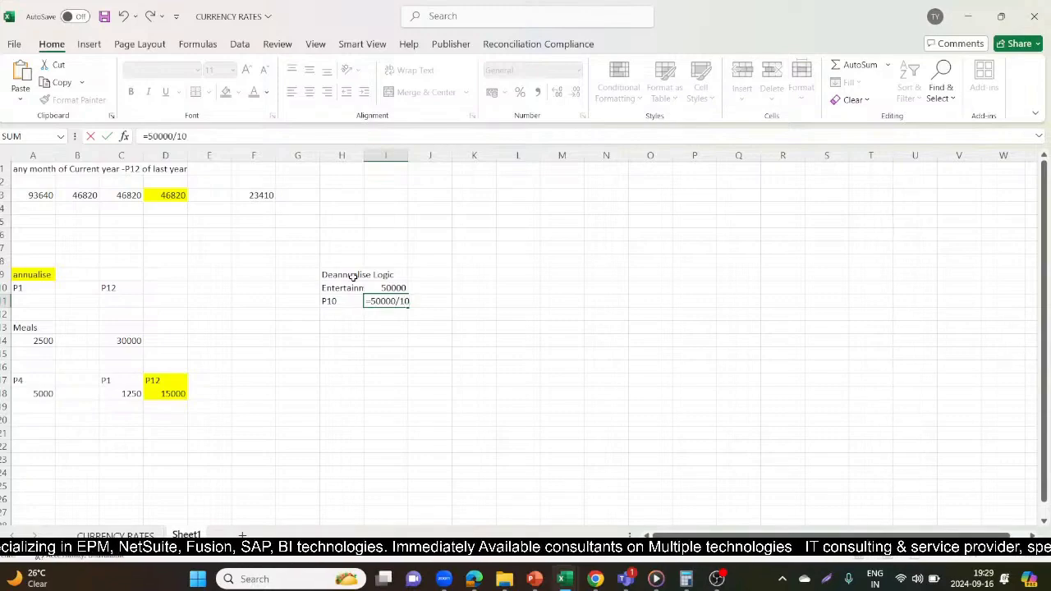
key(Return)
key(Return)
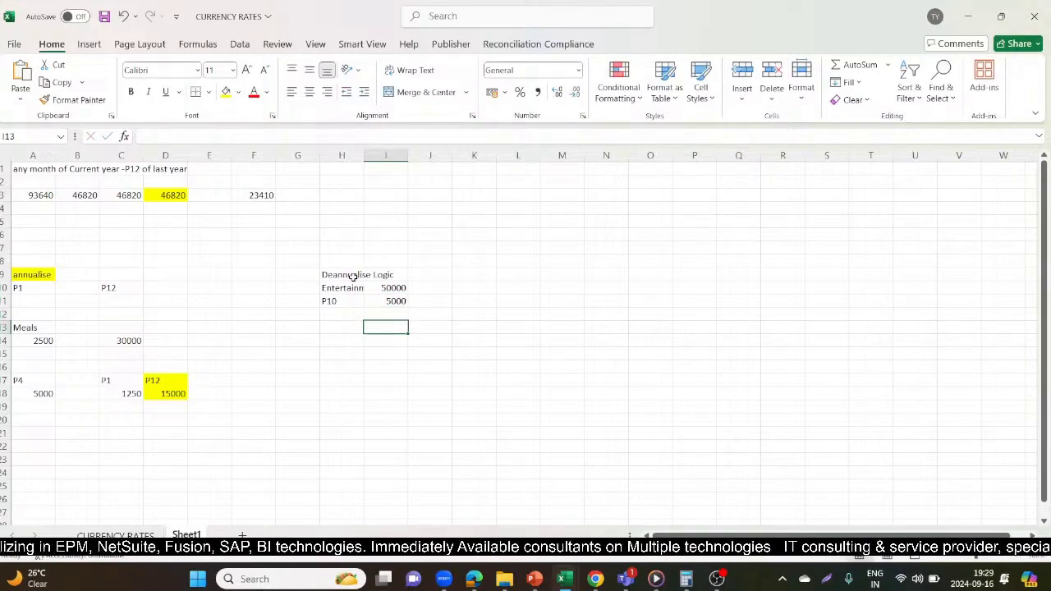
Record the deannualised amount by entering P1 in cell H13 and 5000 in cell I13
text(P1)
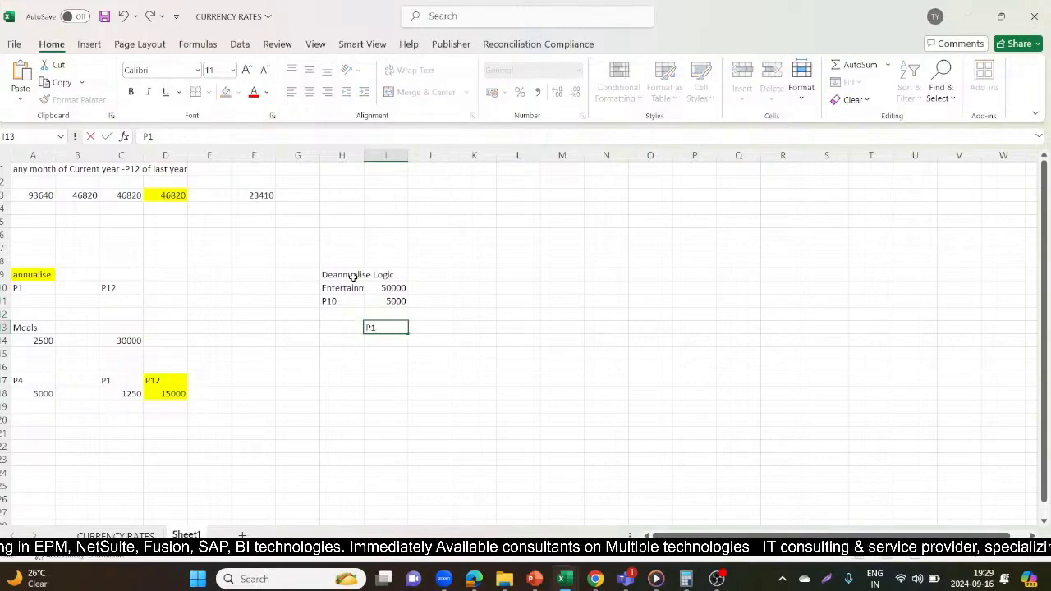
key(Left)
text(P)
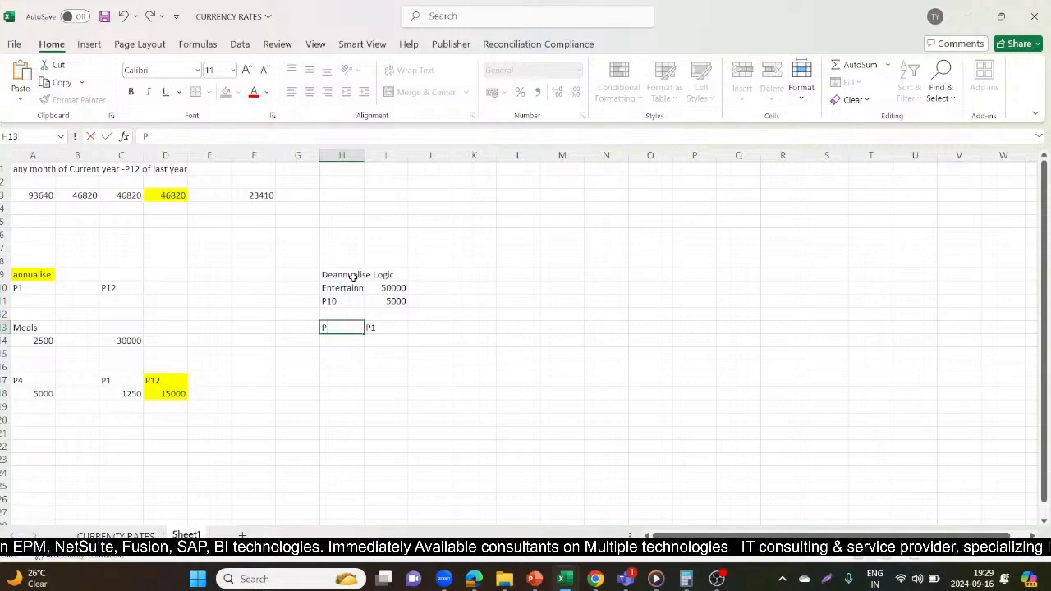
text(1)
key(Right)
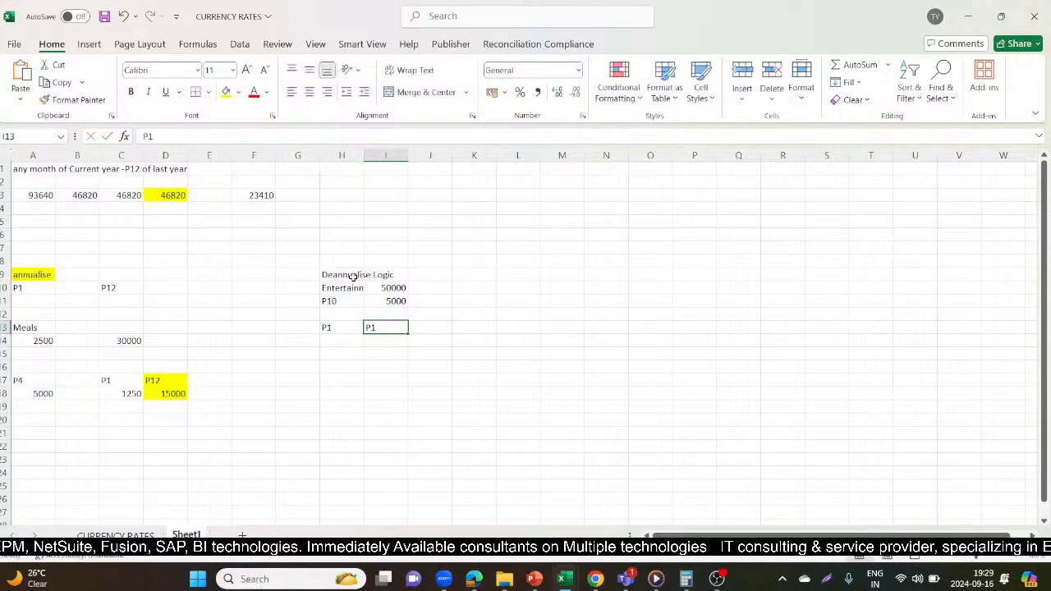
text(5000)
key(Return)
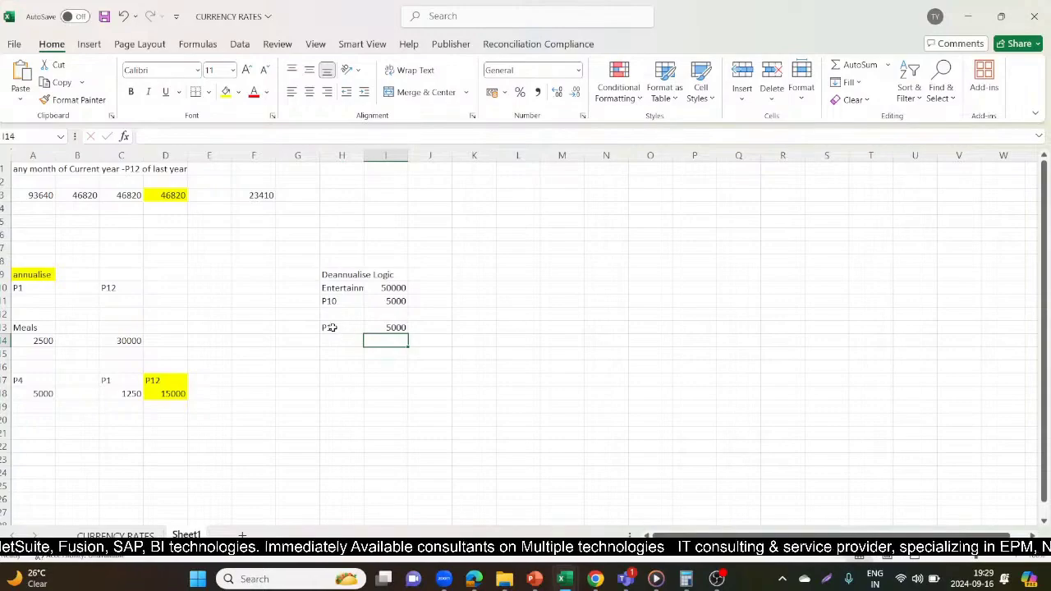
Highlight the P1 row in H13:I13 and the Deannualise Logic heading in H9 with yellow fill
click(338, 328)
drag(338, 328, 398, 330)
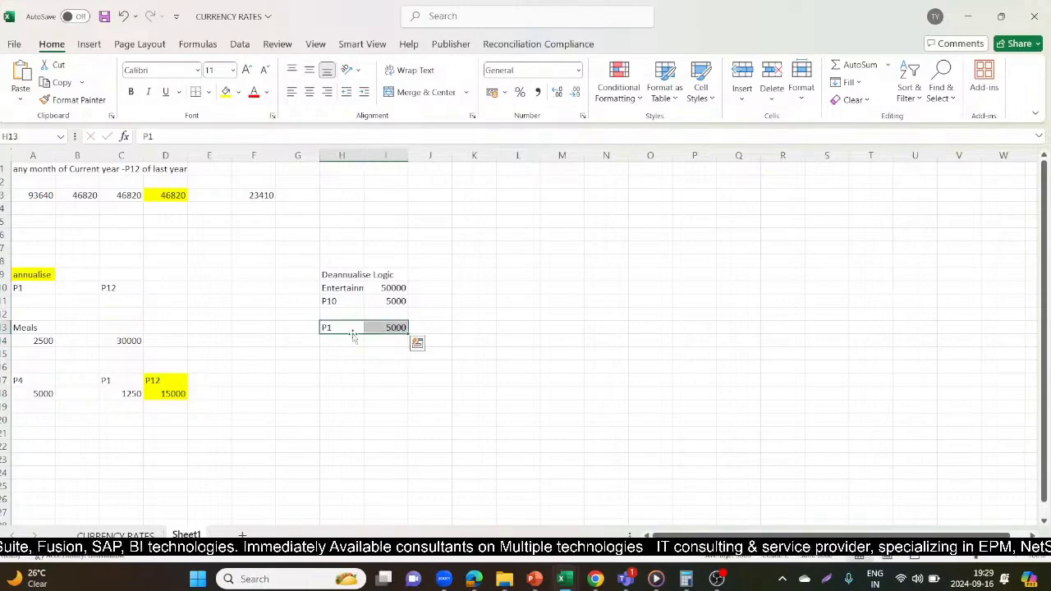
click(226, 92)
click(398, 377)
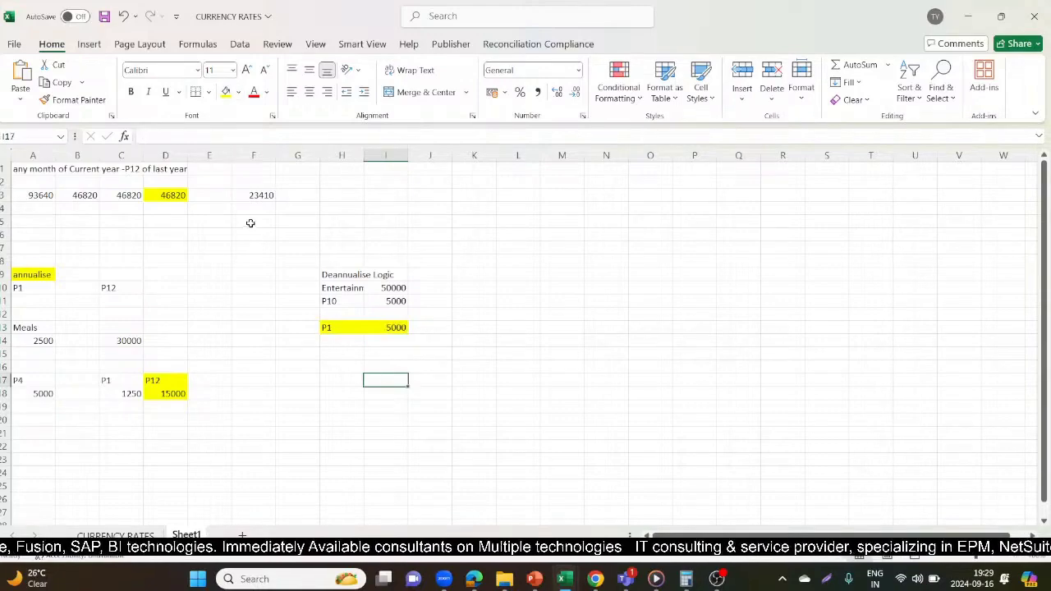
click(352, 275)
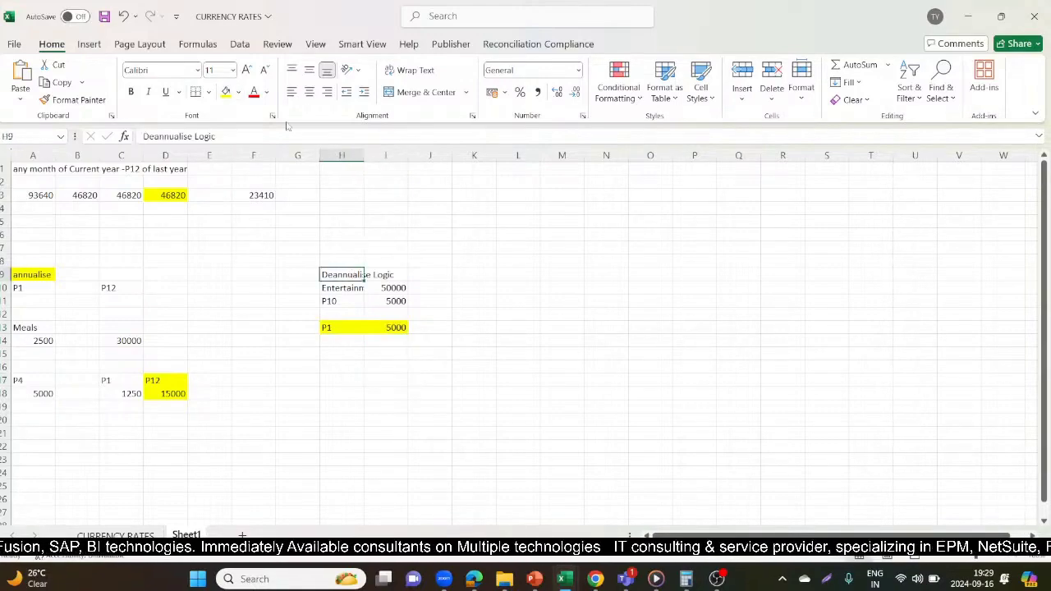
click(226, 92)
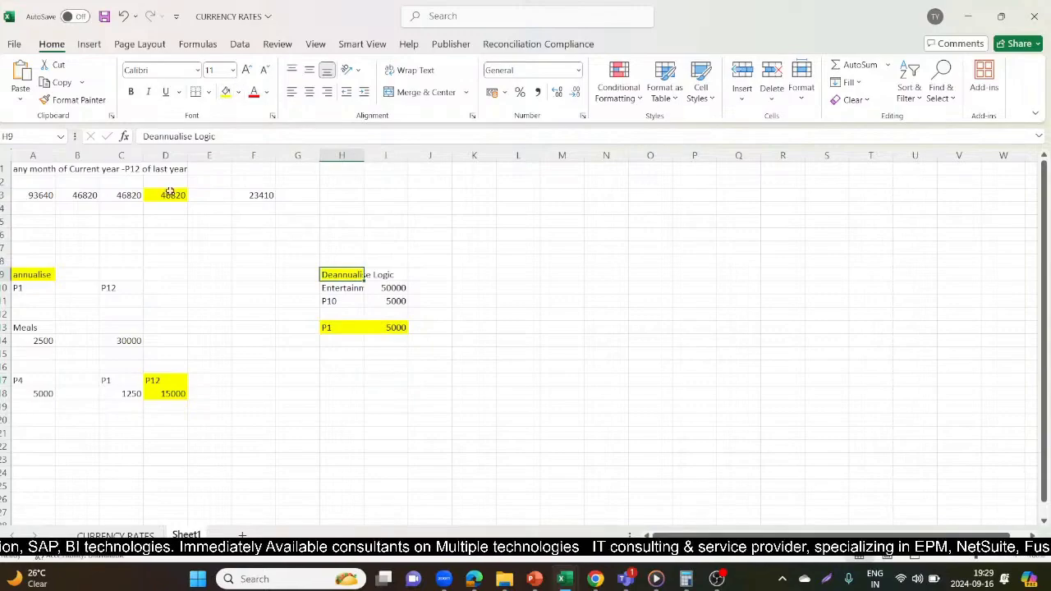
Enter the heading Movement logic in cell E1 and fill it yellow
click(218, 172)
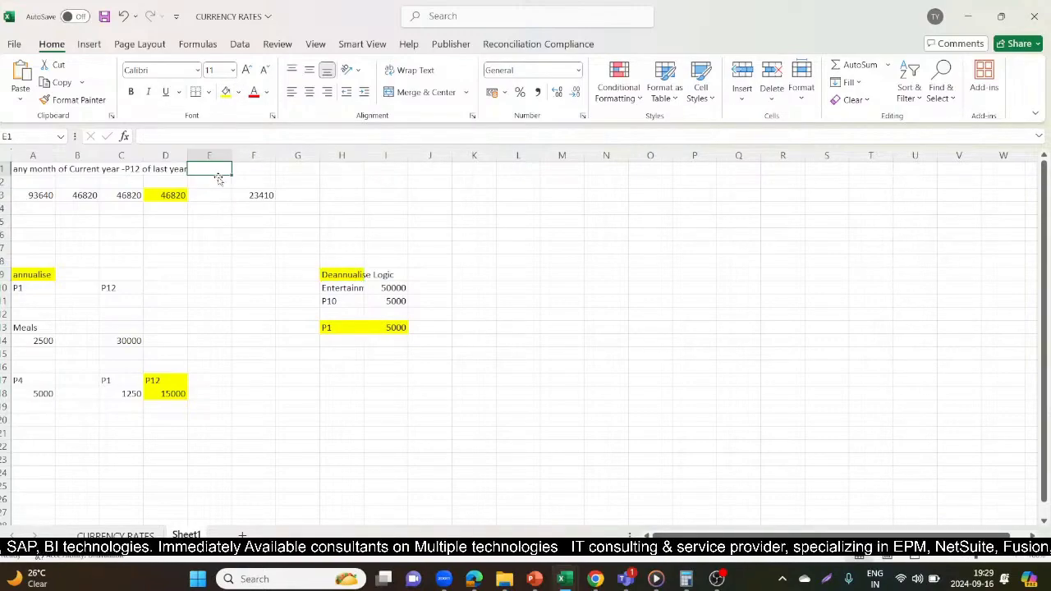
text(Moveme)
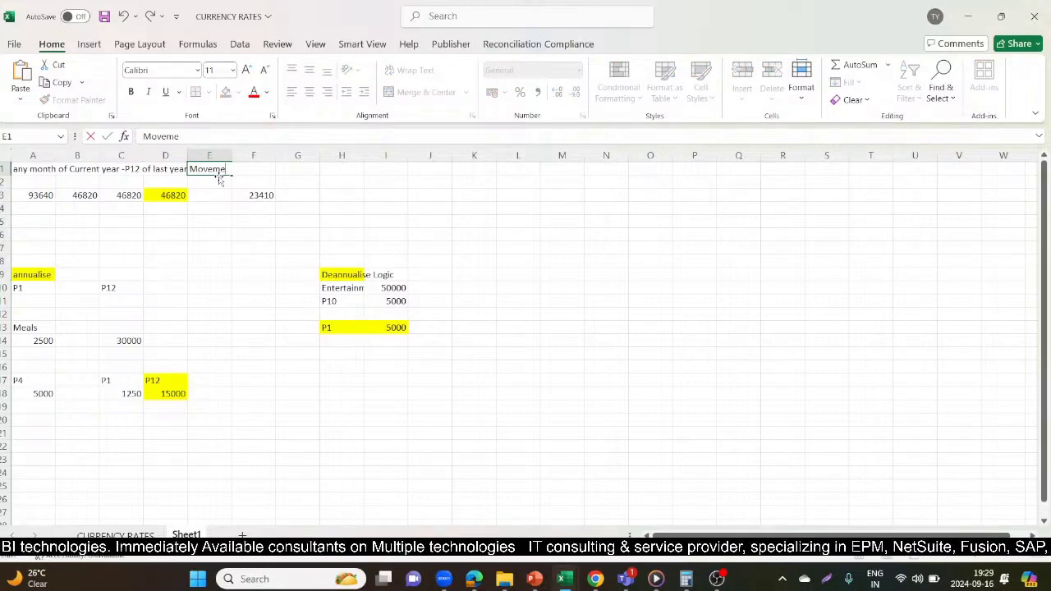
text(nt logic)
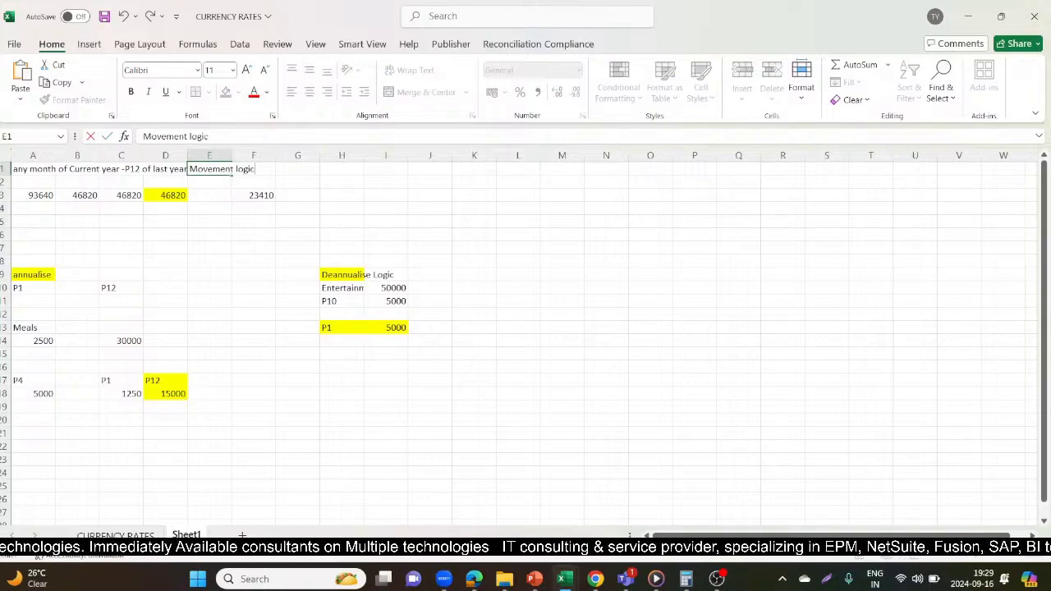
click(221, 237)
click(220, 173)
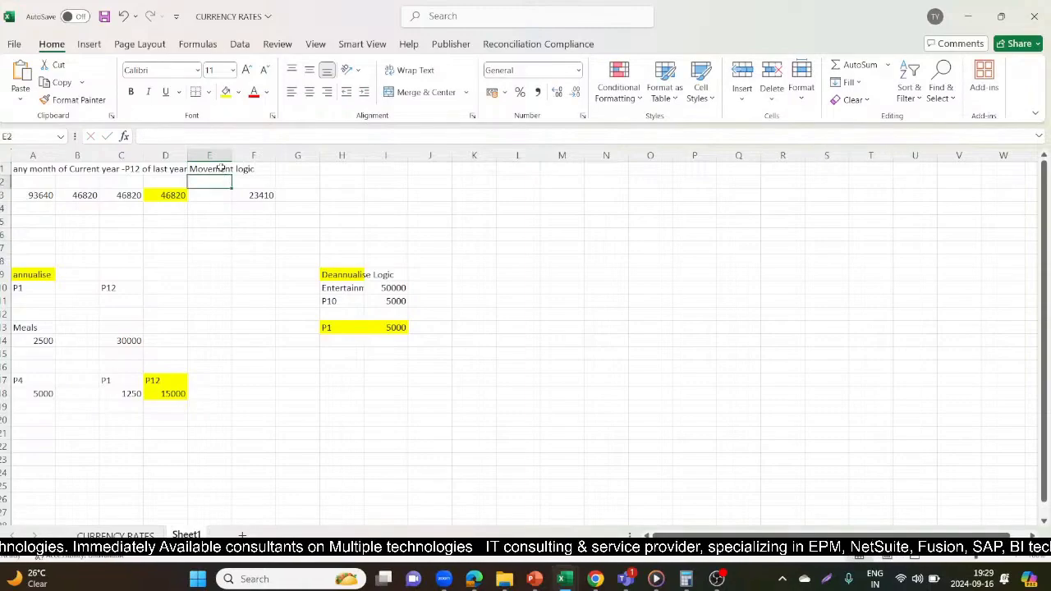
click(225, 92)
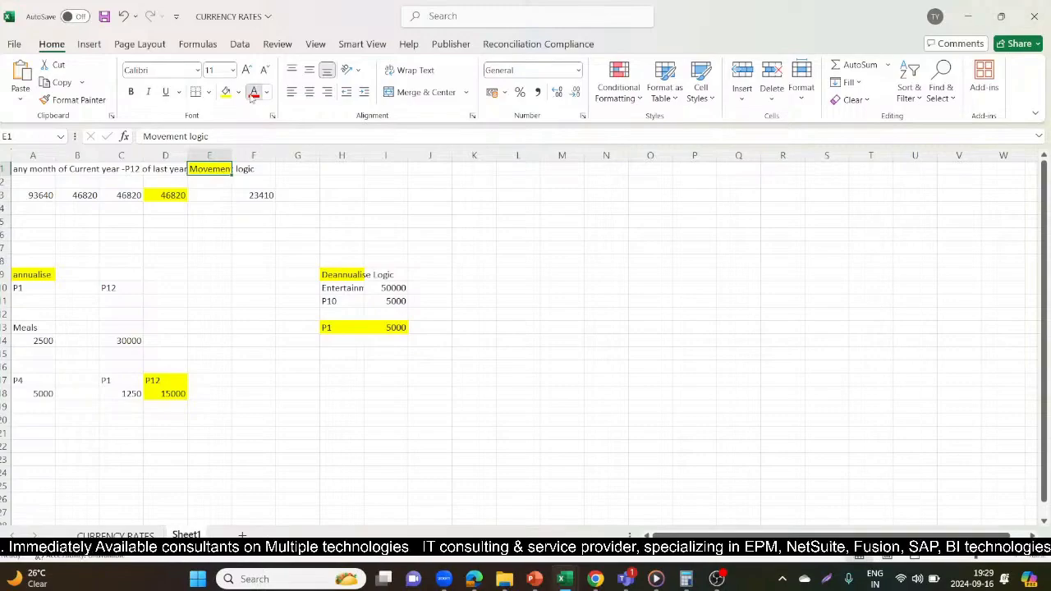
Change the font colour of the Movement logic, annualise and Deannualise Logic headings to red
click(26, 276)
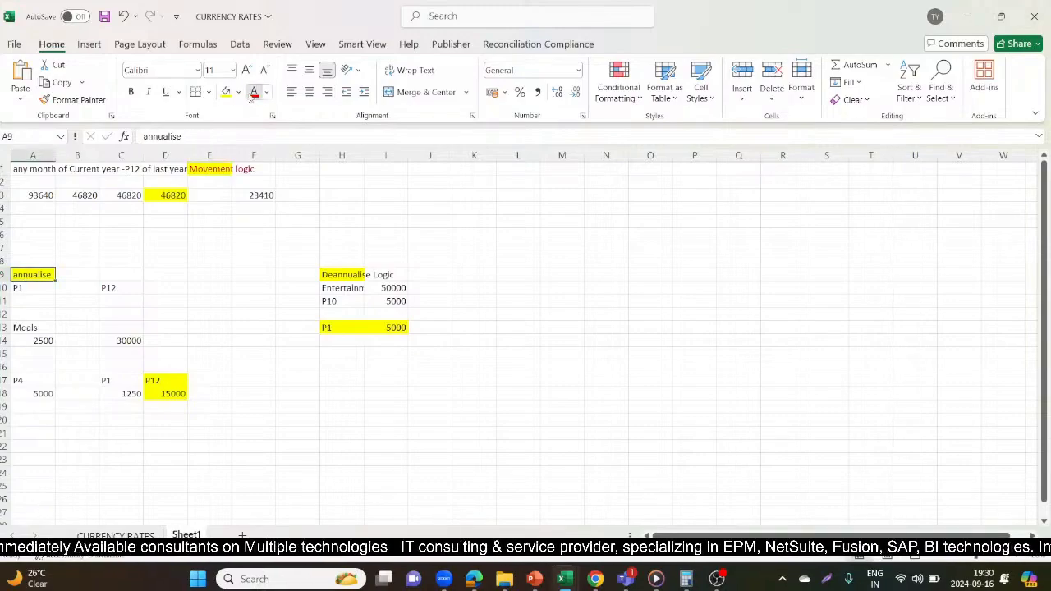
click(336, 277)
click(253, 92)
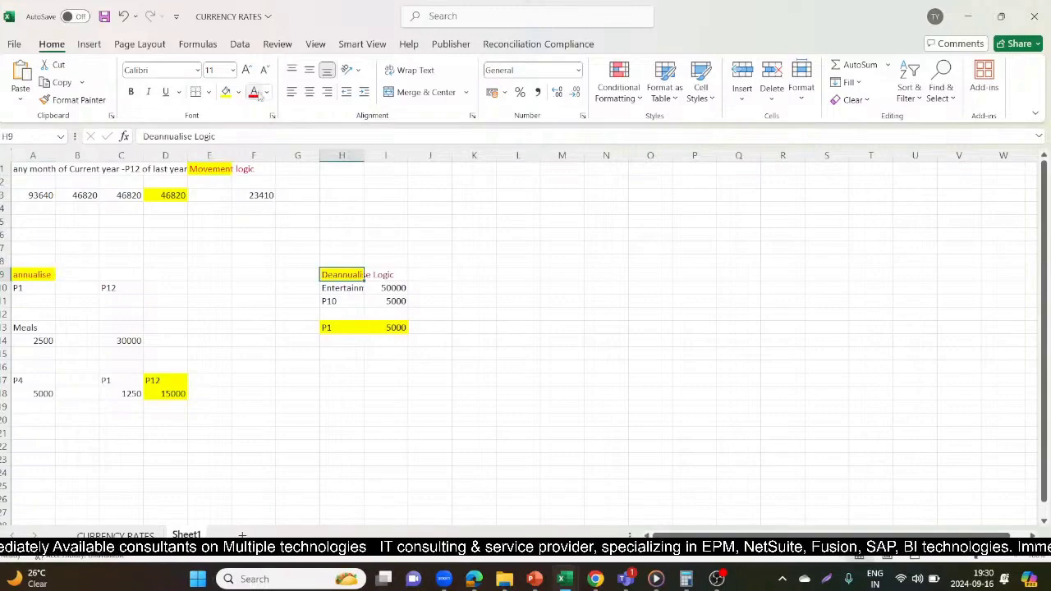
Enter the heading Prior year logic in cell A23 and reselect that cell
click(51, 458)
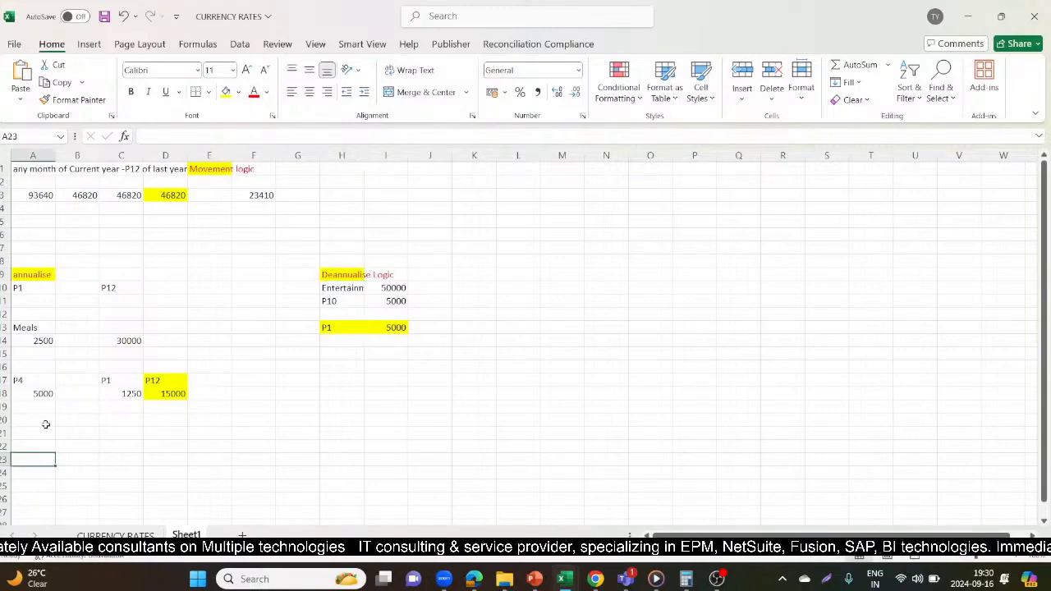
text(Prior)
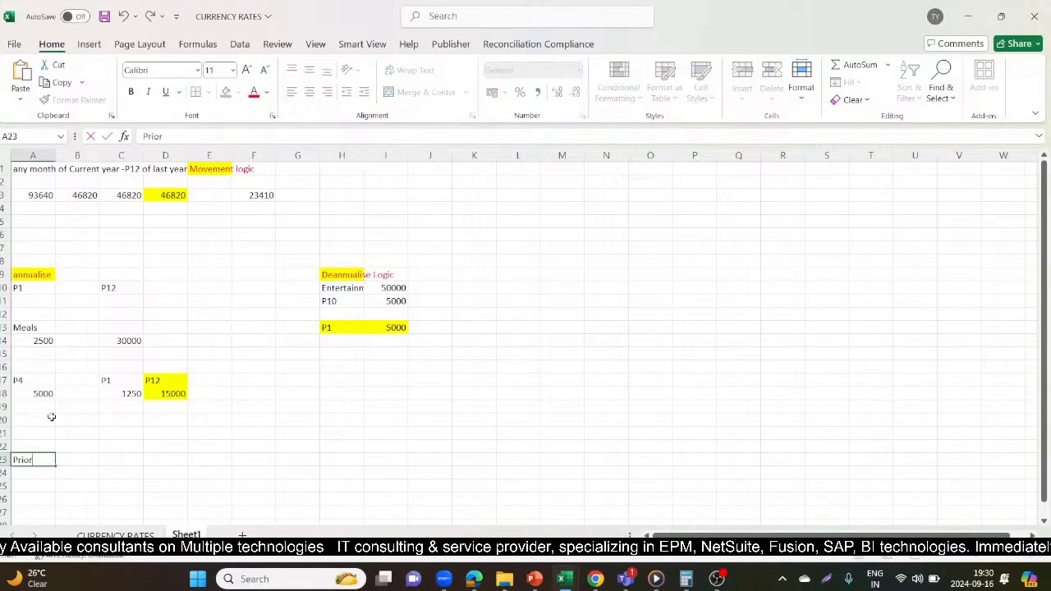
text( year)
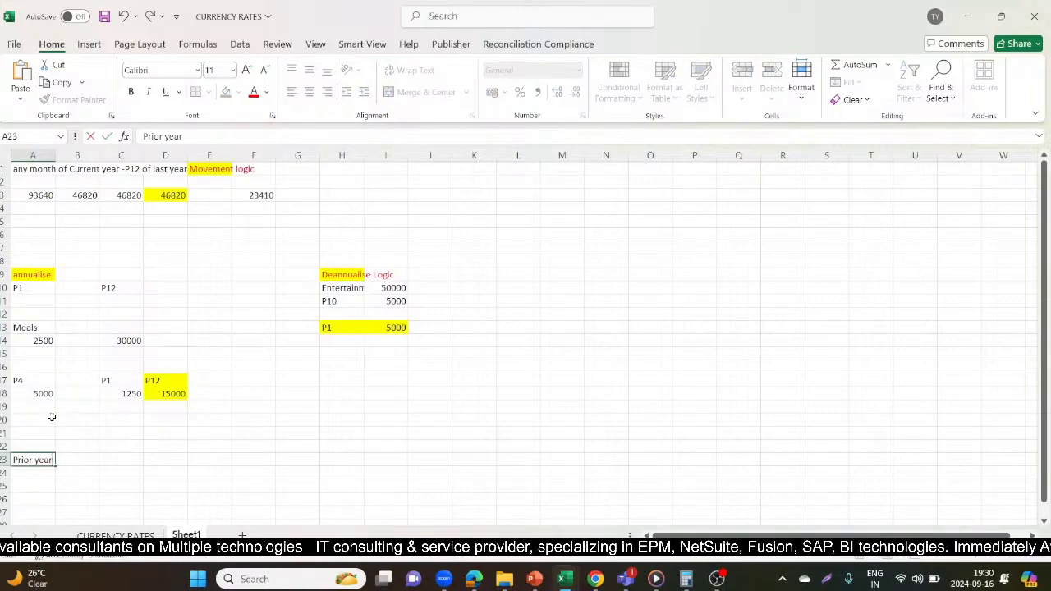
text( logic)
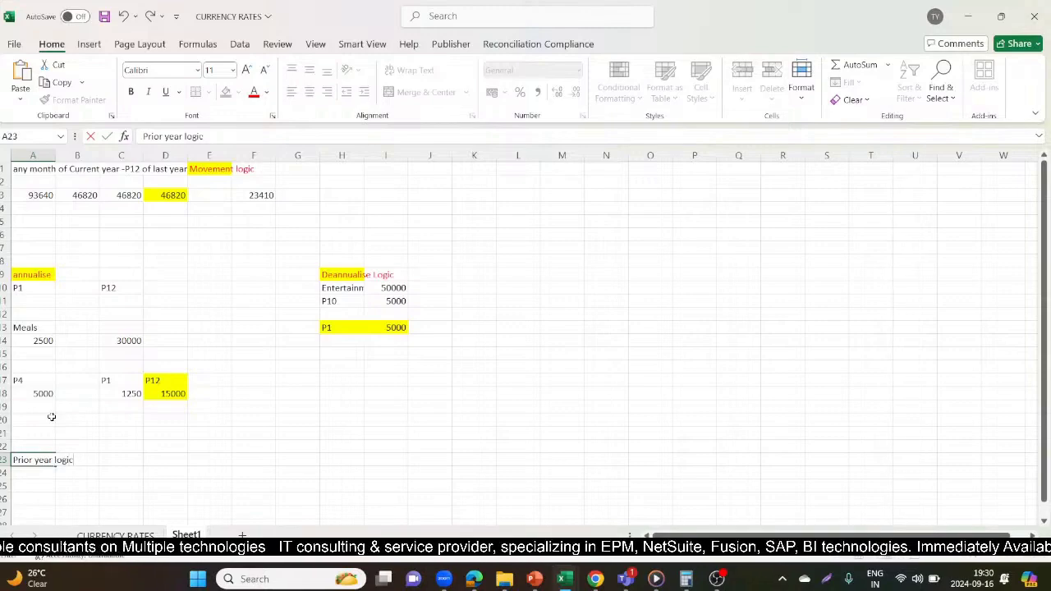
key(Return)
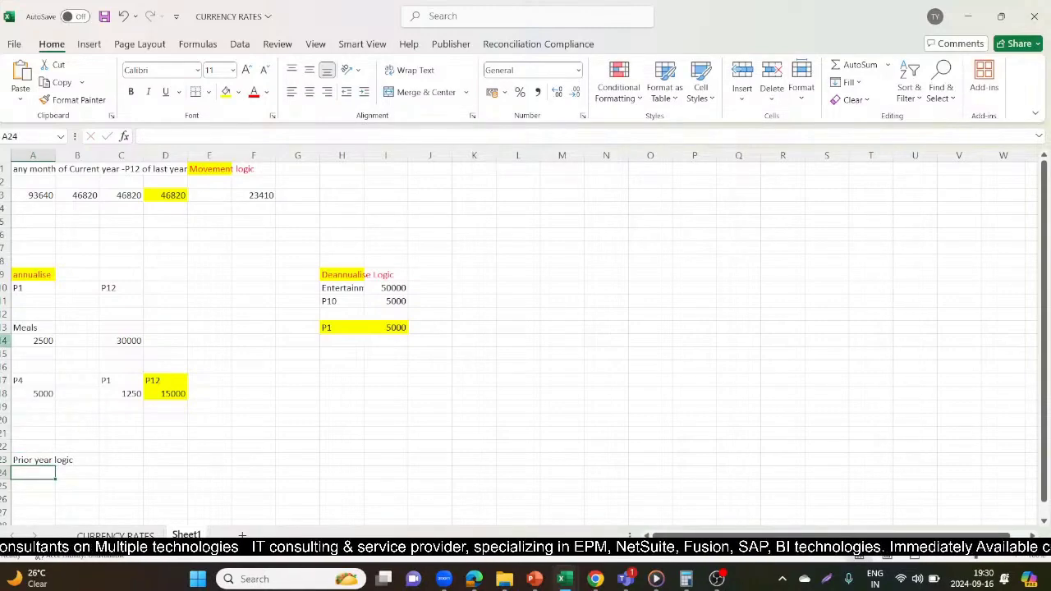
click(31, 462)
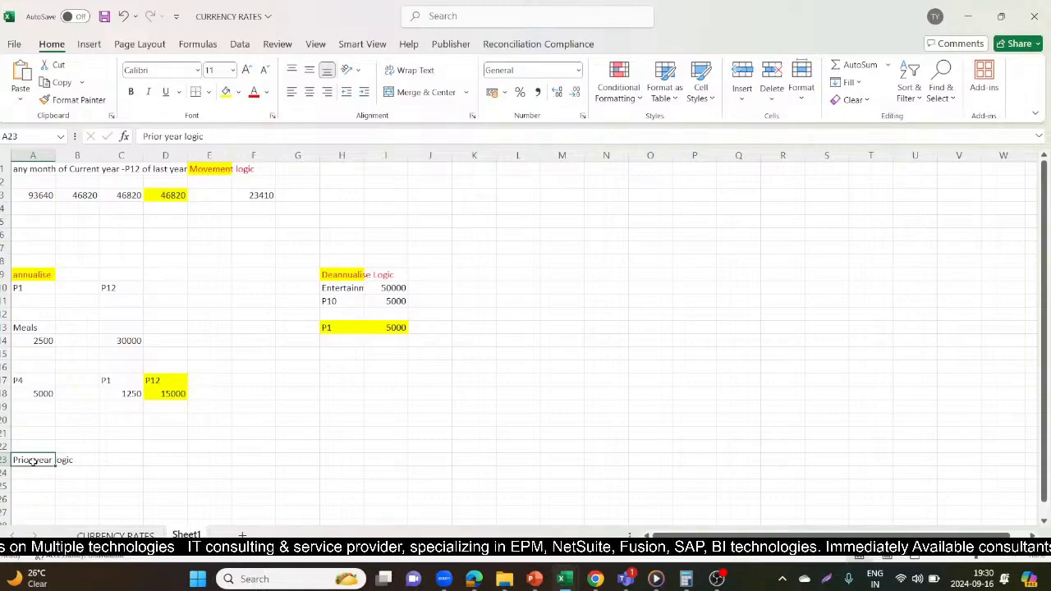
Switch to the Tax Automation Global form in the browser and review the available Logic options for Bad Debts without changing the selection
key(alt+Tab)
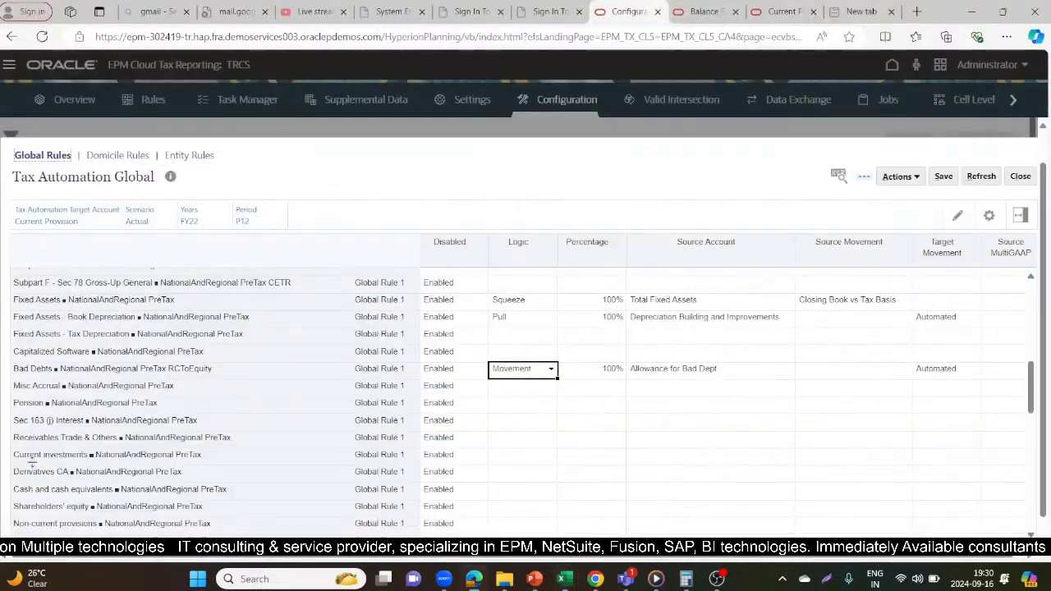
click(553, 371)
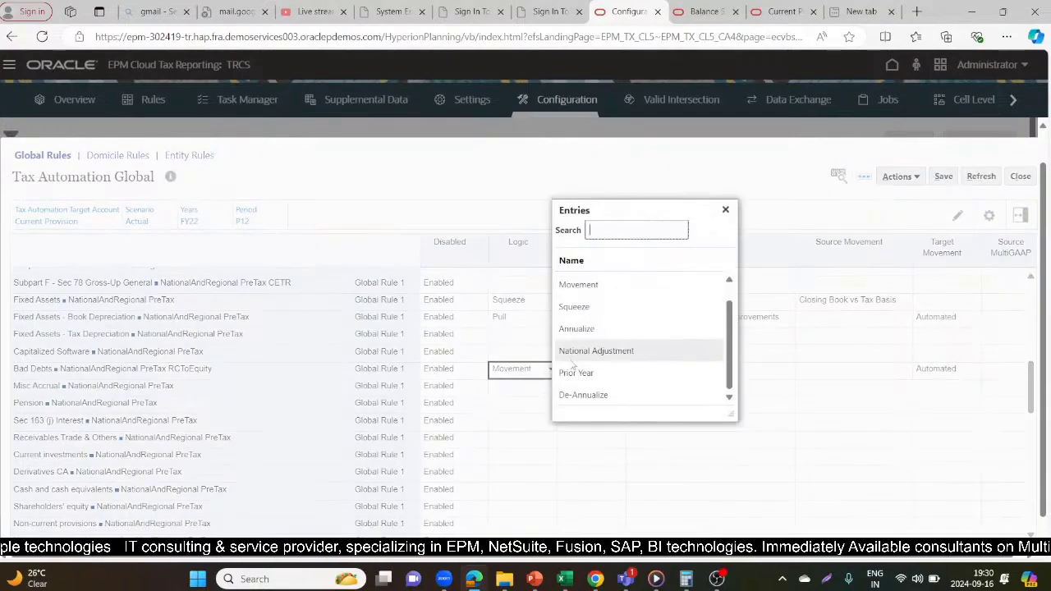
click(726, 210)
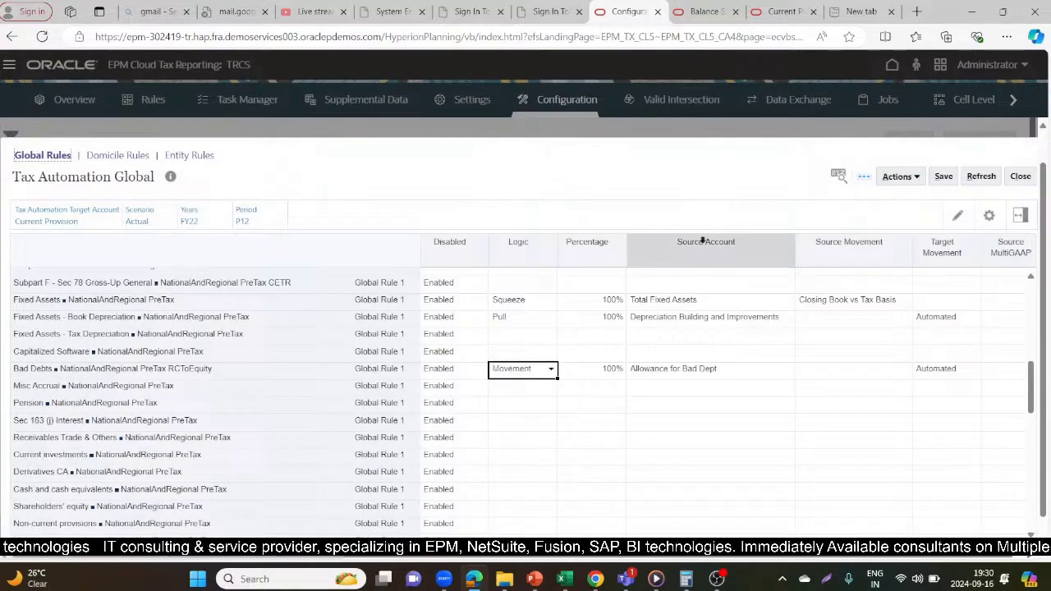
Return to the Excel workbook, and switch to the Current Provision form in the browser to view the Bad Debts row
key(alt+Tab)
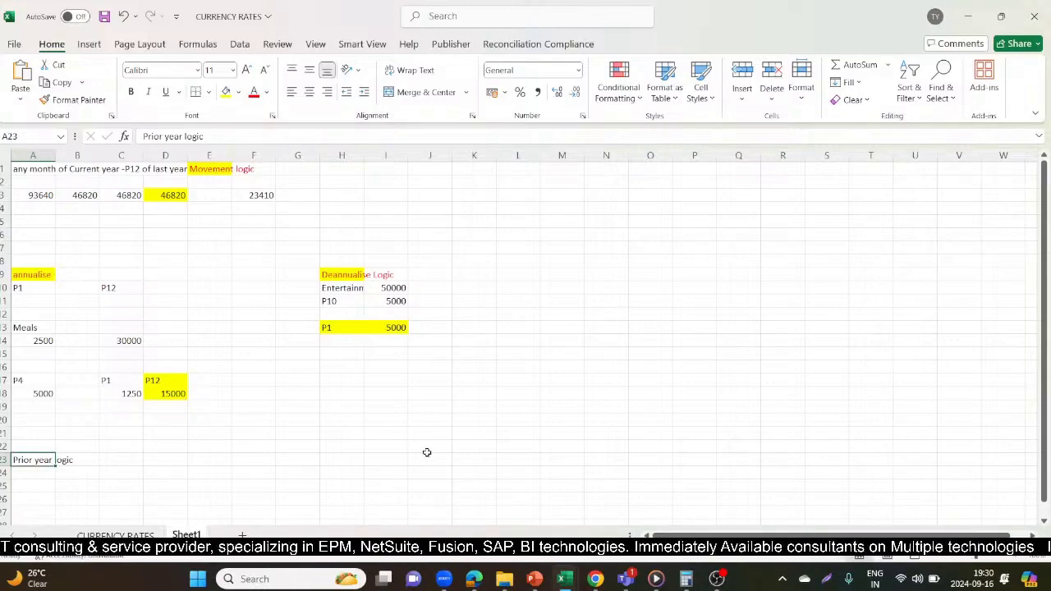
key(alt+Tab)
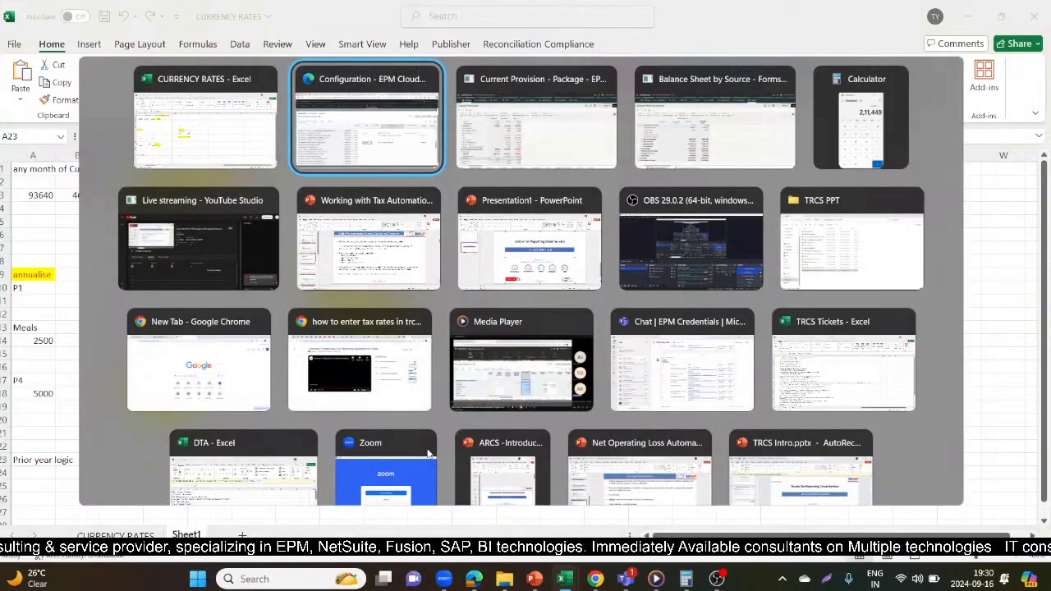
key(alt+Tab)
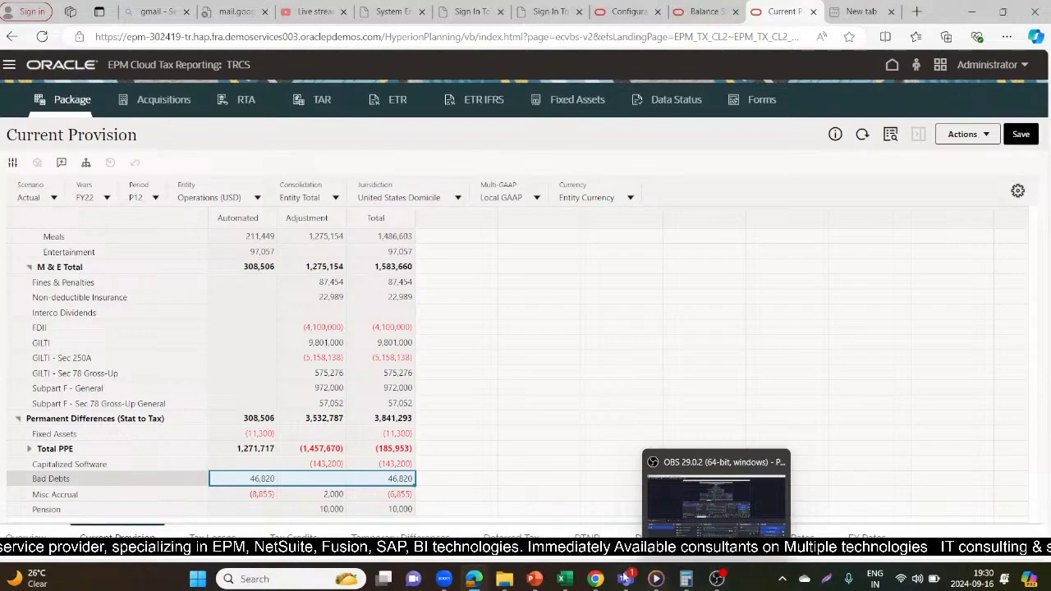
mouse_move(474, 578)
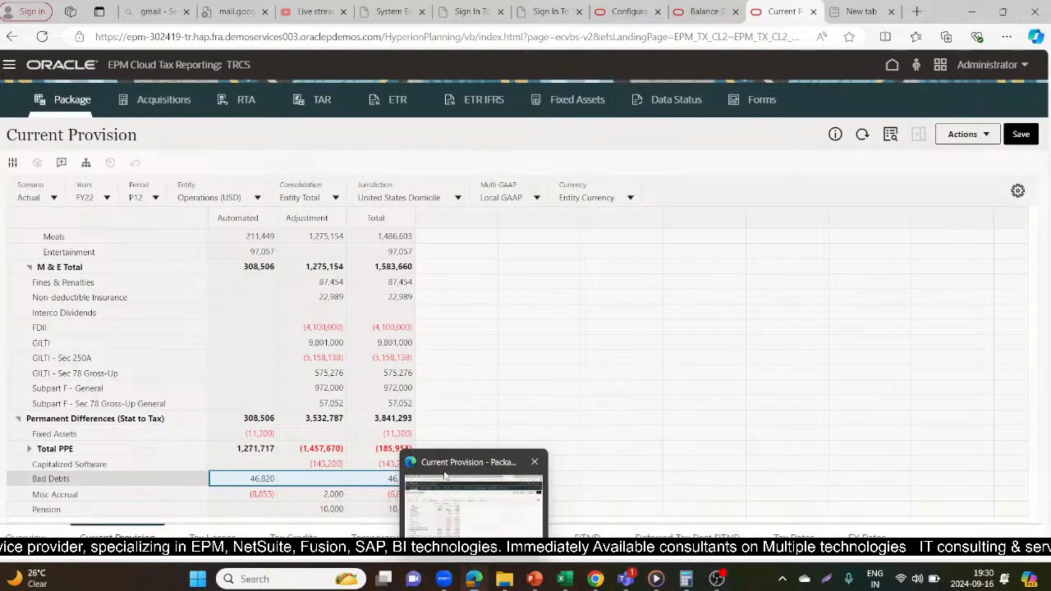